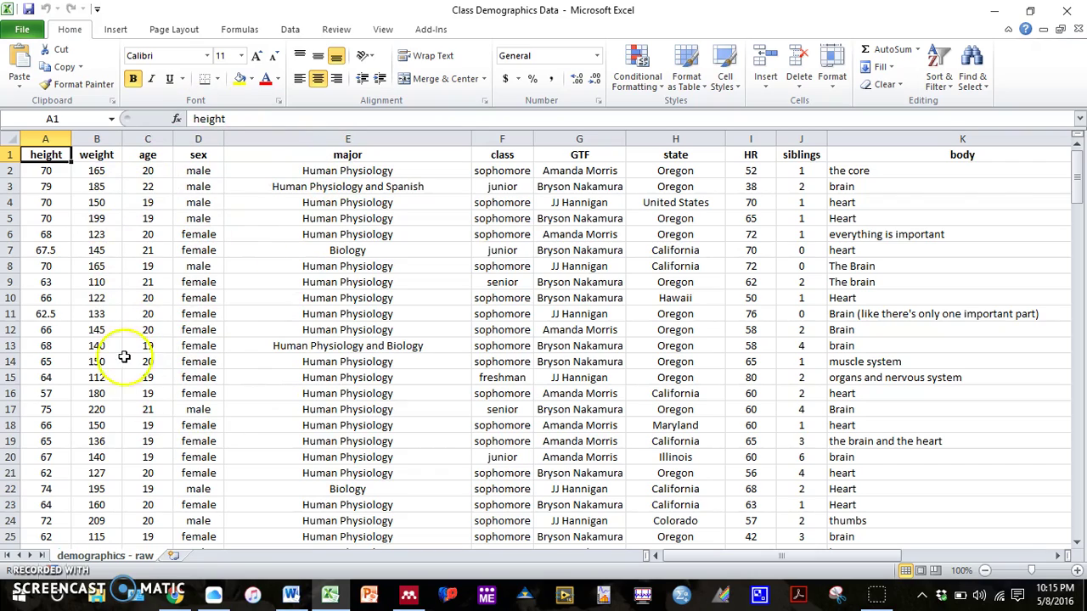
Sort the whole table by the sex column in ascending order, expanding the selection so each row stays together.
{"action": "scroll", "coordinate": [170, 373], "scroll_direction": "down", "scroll_amount": 16}
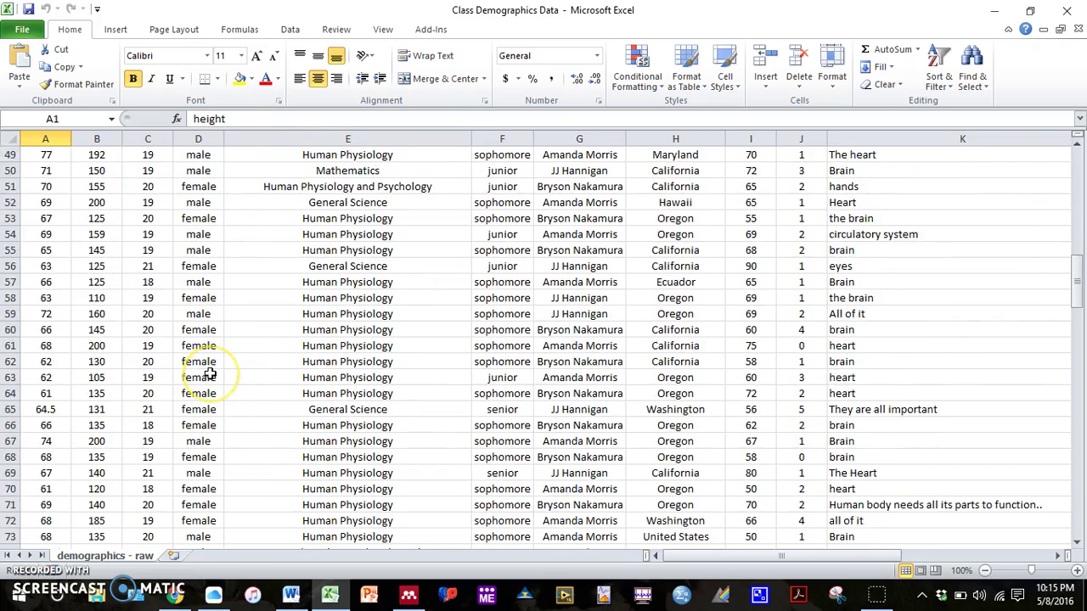
{"action": "scroll", "coordinate": [210, 373], "scroll_direction": "up", "scroll_amount": 16}
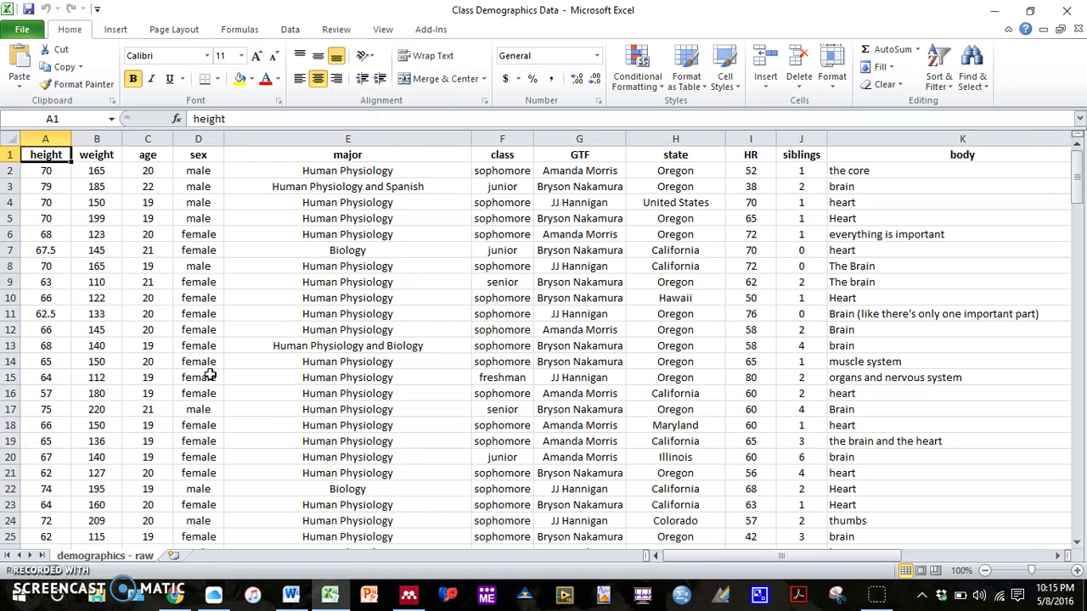
{"action": "left_click", "coordinate": [208, 136]}
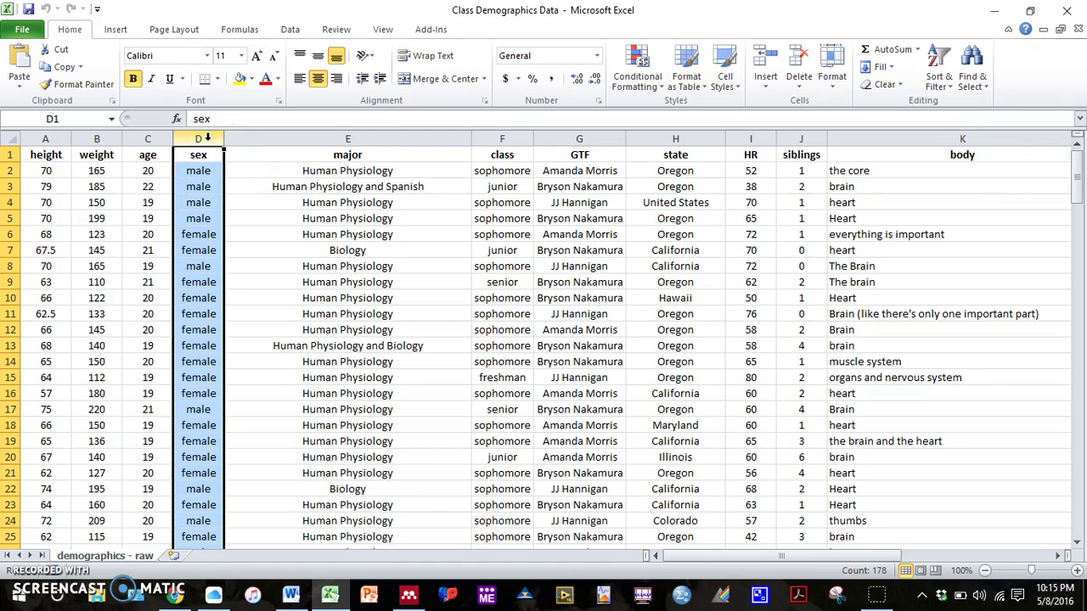
{"action": "left_click", "coordinate": [289, 33]}
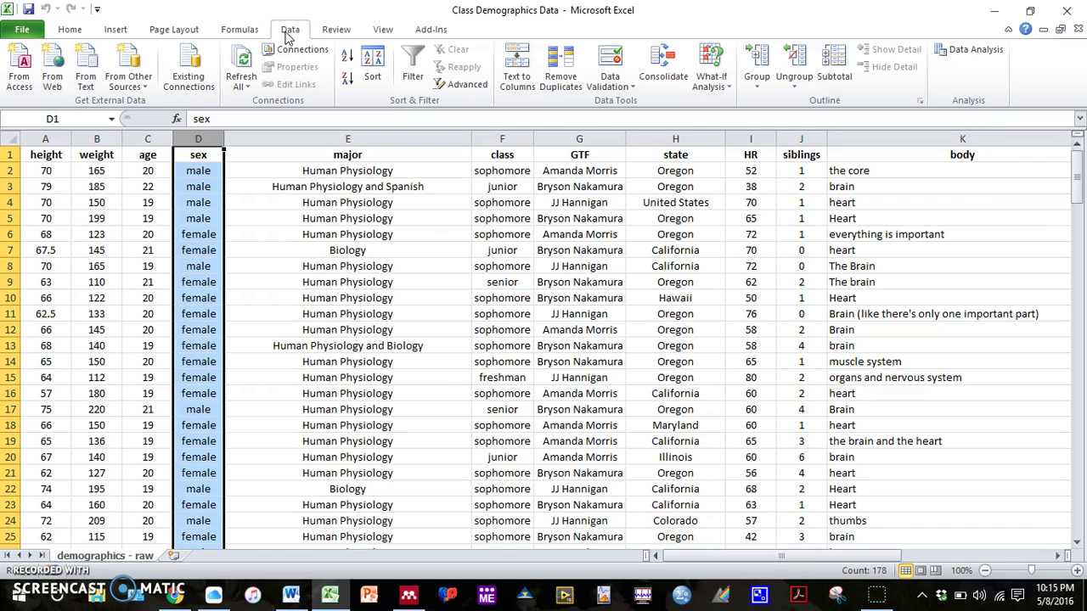
{"action": "left_click", "coordinate": [346, 58]}
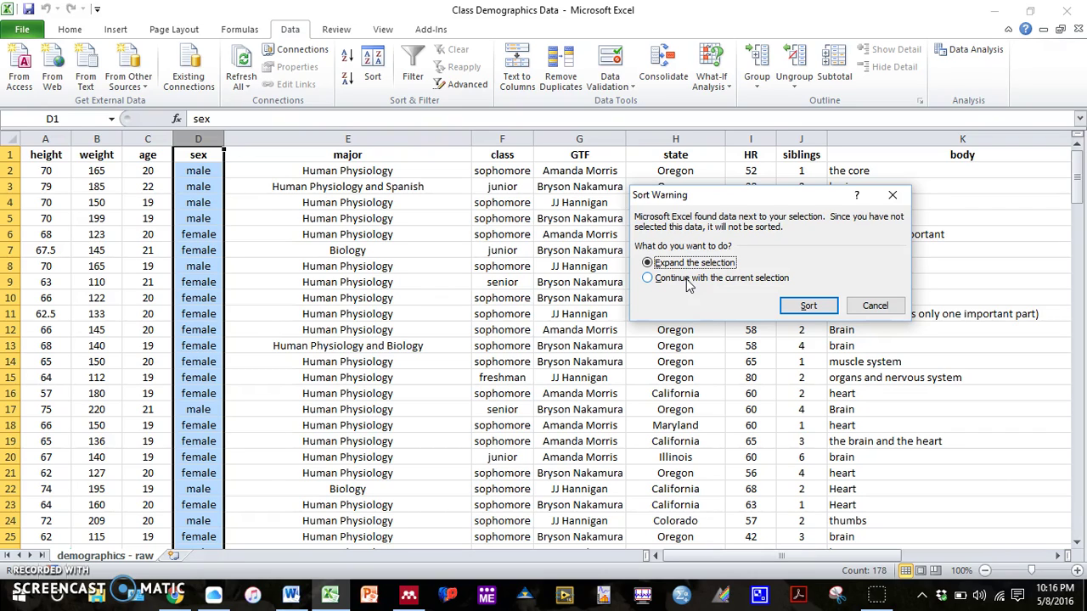
{"action": "left_click", "coordinate": [686, 268]}
{"action": "left_click", "coordinate": [809, 308]}
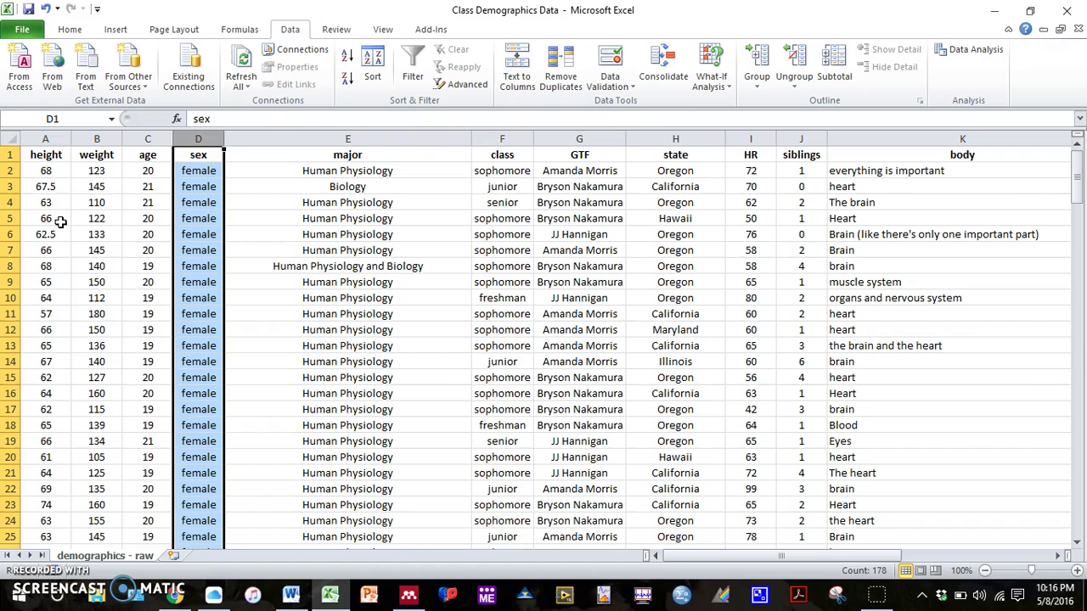
Add a new worksheet and copy the female heights (A2:A117) from the raw demographics sheet into it, starting at B2.
{"action": "left_click", "coordinate": [174, 555]}
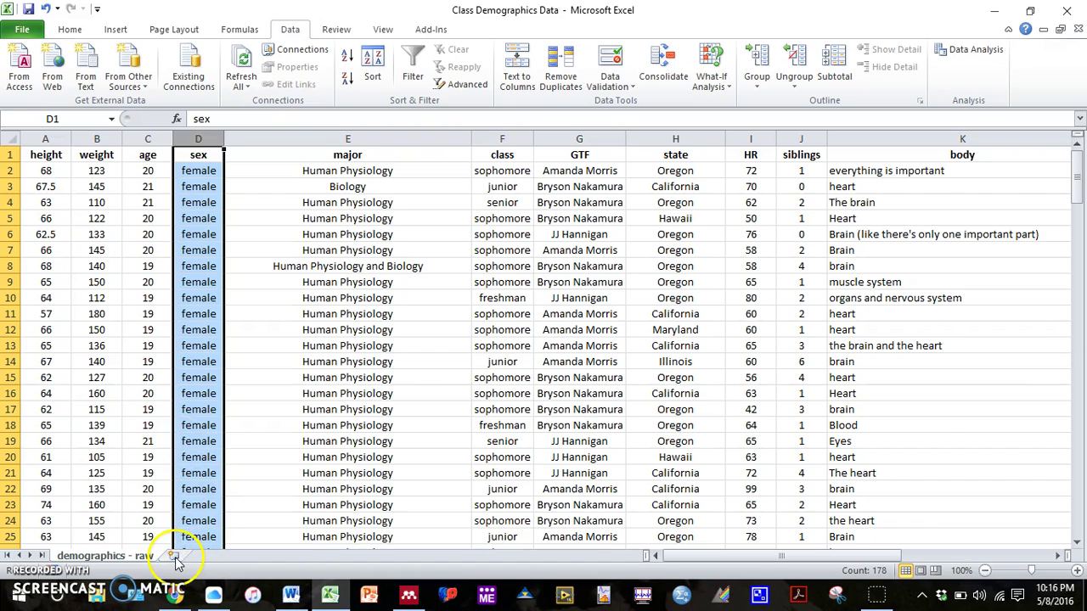
{"action": "left_click", "coordinate": [175, 557]}
{"action": "left_click", "coordinate": [125, 557]}
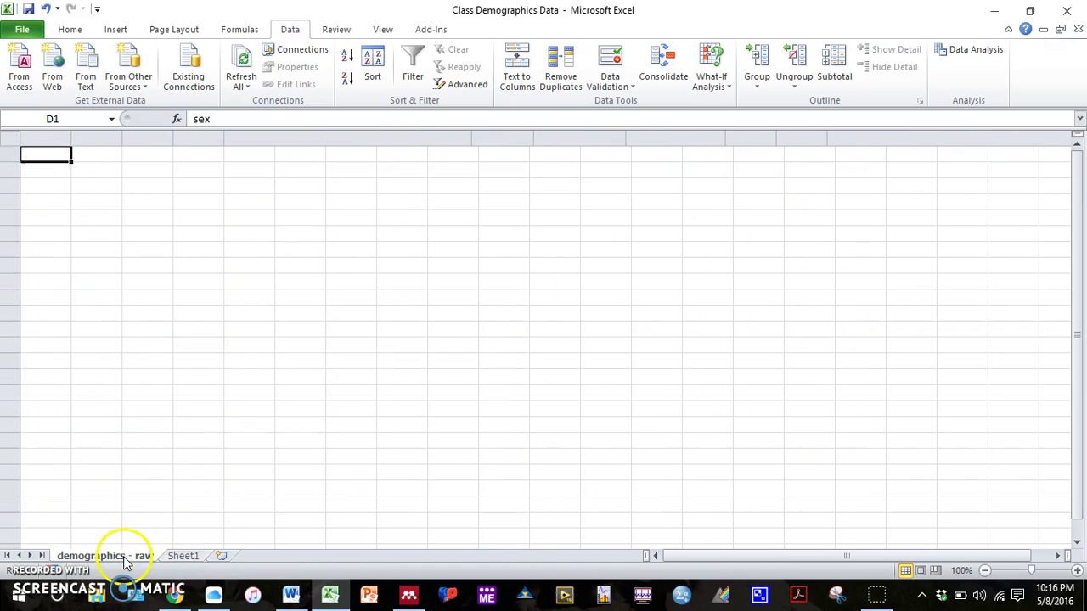
{"action": "left_click_drag", "start_coordinate": [47, 171], "coordinate": [42, 231]}
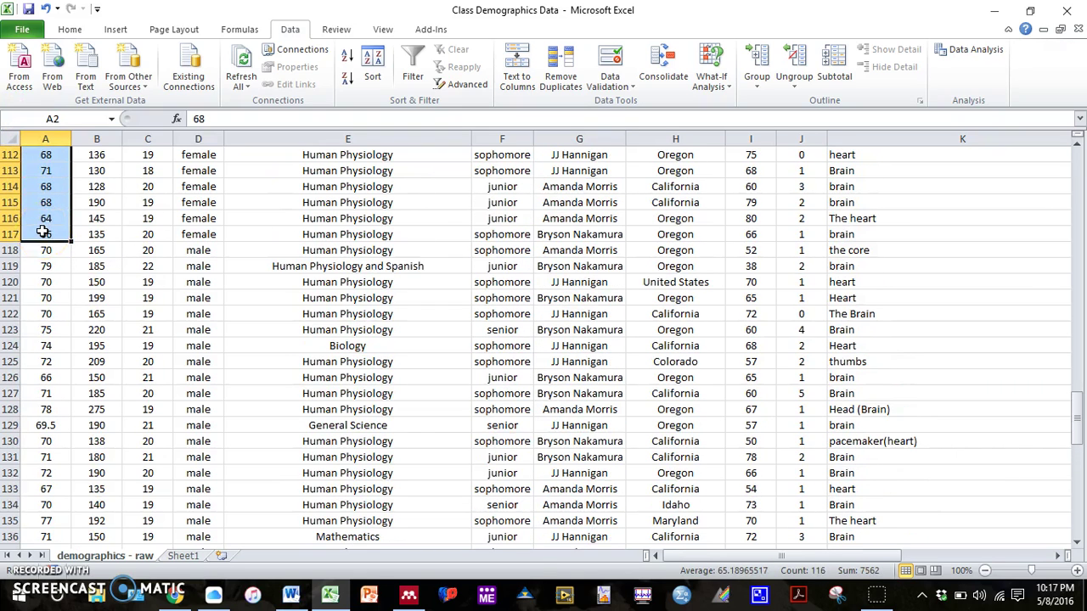
{"action": "key", "text": "ctrl+c"}
{"action": "left_click", "coordinate": [182, 555]}
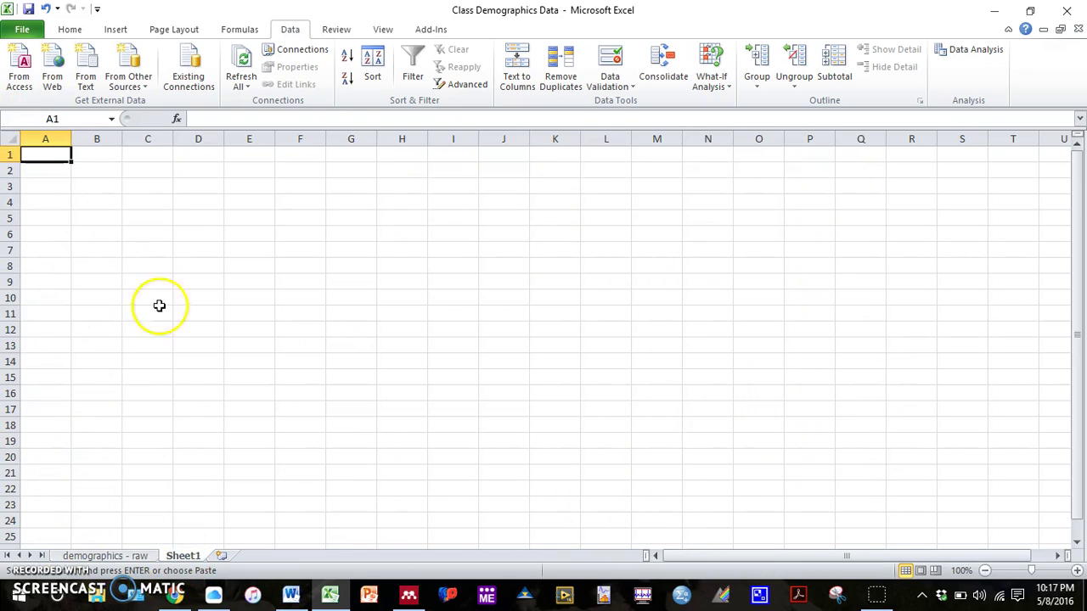
{"action": "left_click", "coordinate": [96, 170]}
{"action": "key", "text": "ctrl+v"}
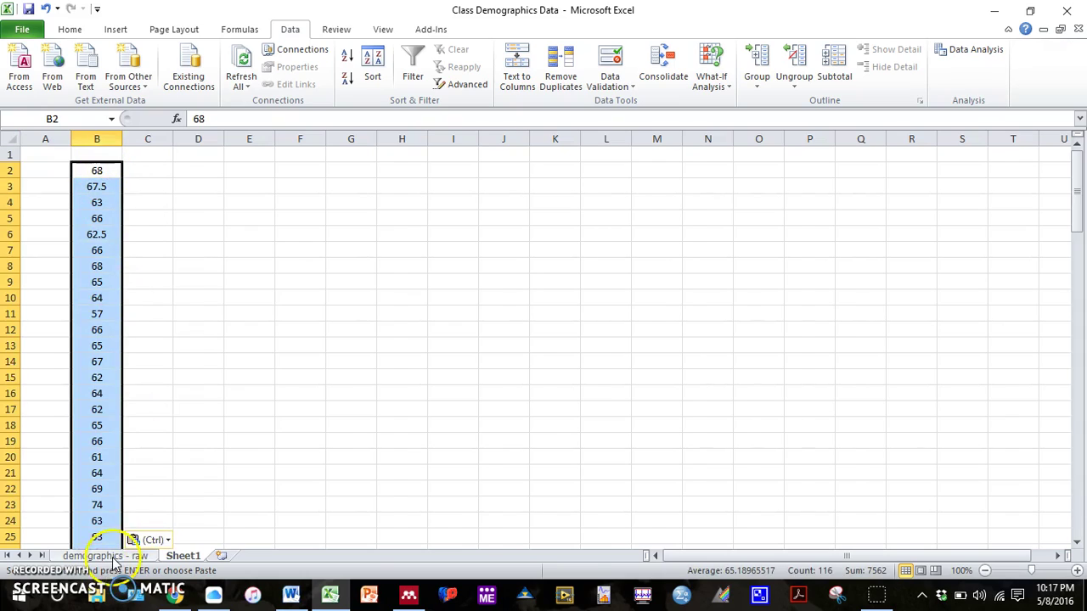
Copy the male heights (A118:A178) from the raw demographics sheet into Sheet1, starting at C2.
{"action": "left_click", "coordinate": [115, 562]}
{"action": "left_click_drag", "start_coordinate": [47, 242], "coordinate": [59, 520]}
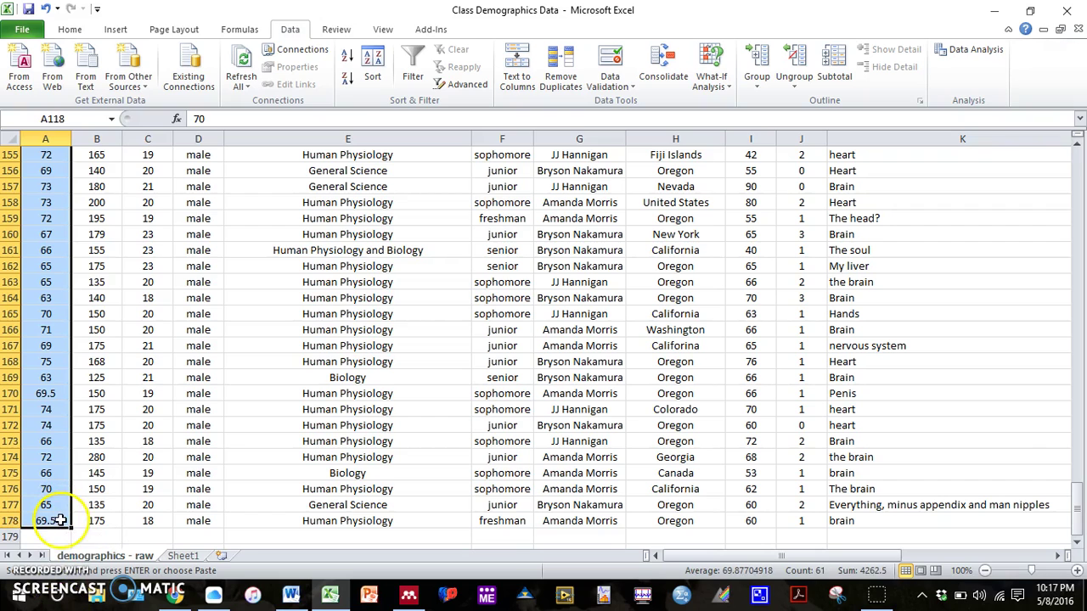
{"action": "key", "text": "ctrl+c"}
{"action": "left_click", "coordinate": [183, 555]}
{"action": "left_click", "coordinate": [141, 172]}
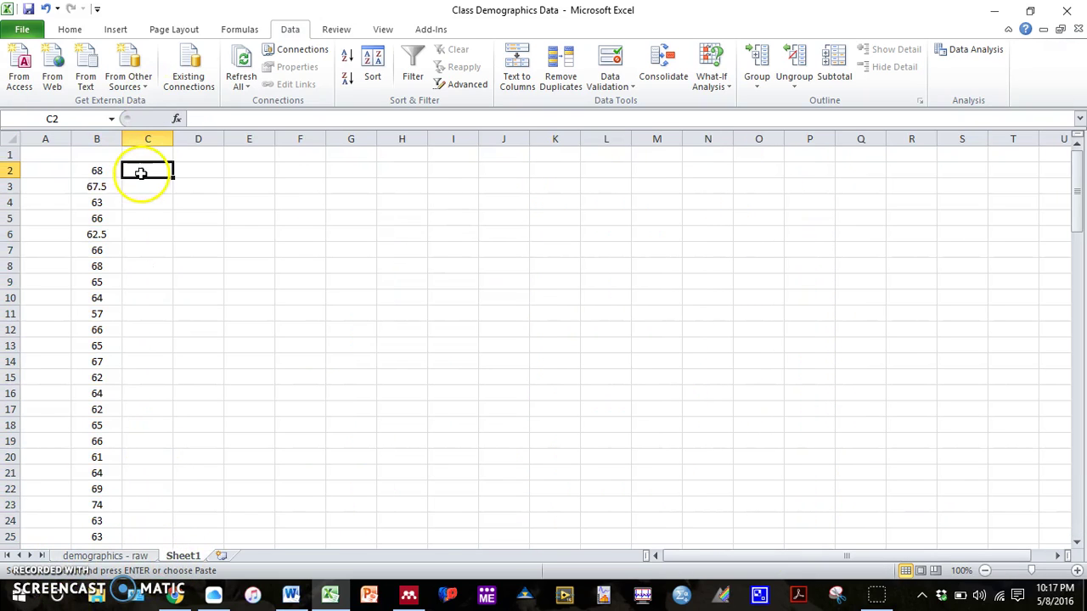
{"action": "key", "text": "ctrl+v"}
Head the two height columns "Females" in B1 and "Males" in C1, and dismiss the iCloud storage notification.
{"action": "left_click", "coordinate": [95, 155]}
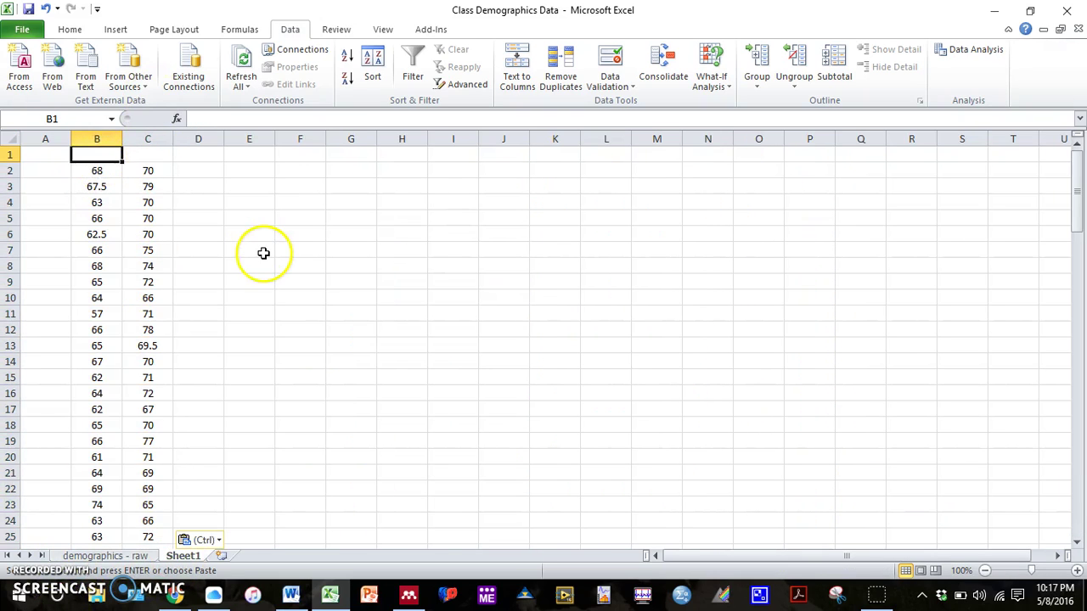
{"action": "type", "text": "Fema"}
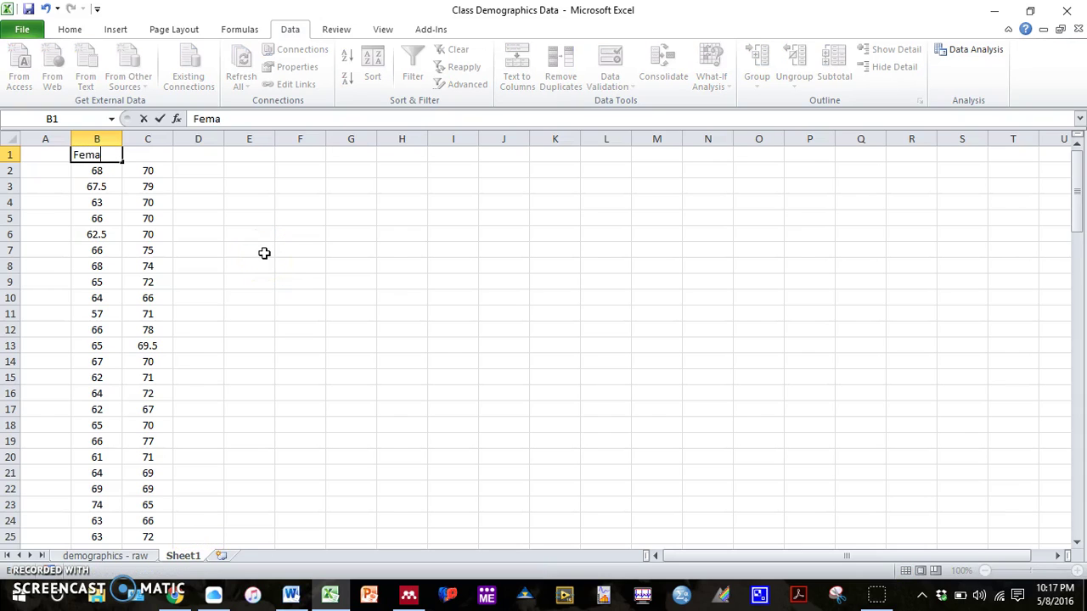
{"action": "type", "text": "le"}
{"action": "key", "text": "Tab"}
{"action": "type", "text": "Males"}
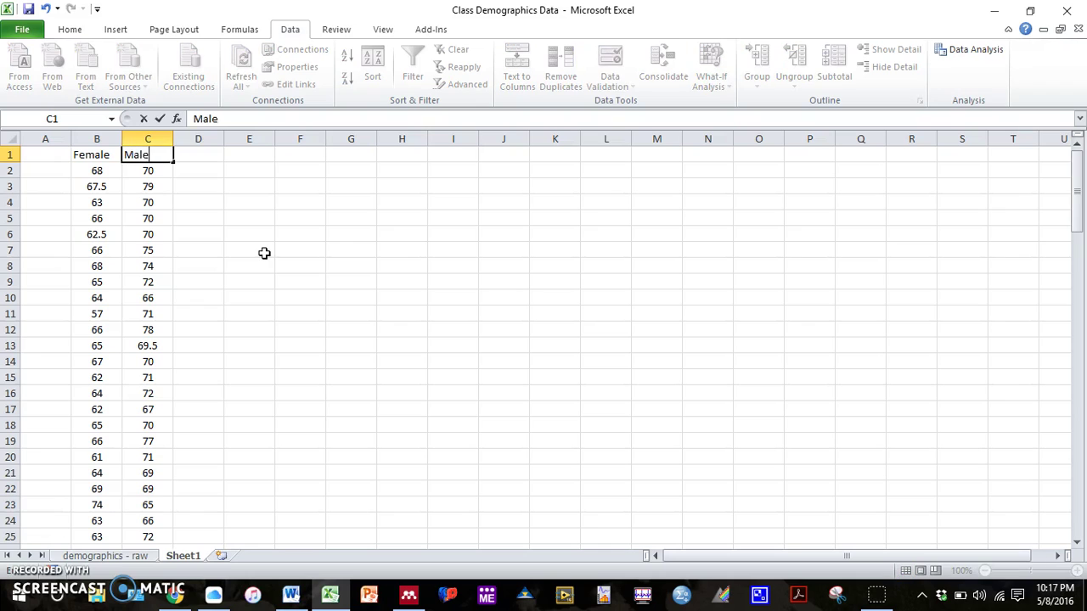
{"action": "double_click", "coordinate": [115, 155]}
{"action": "type", "text": "s"}
{"action": "left_click", "coordinate": [125, 199]}
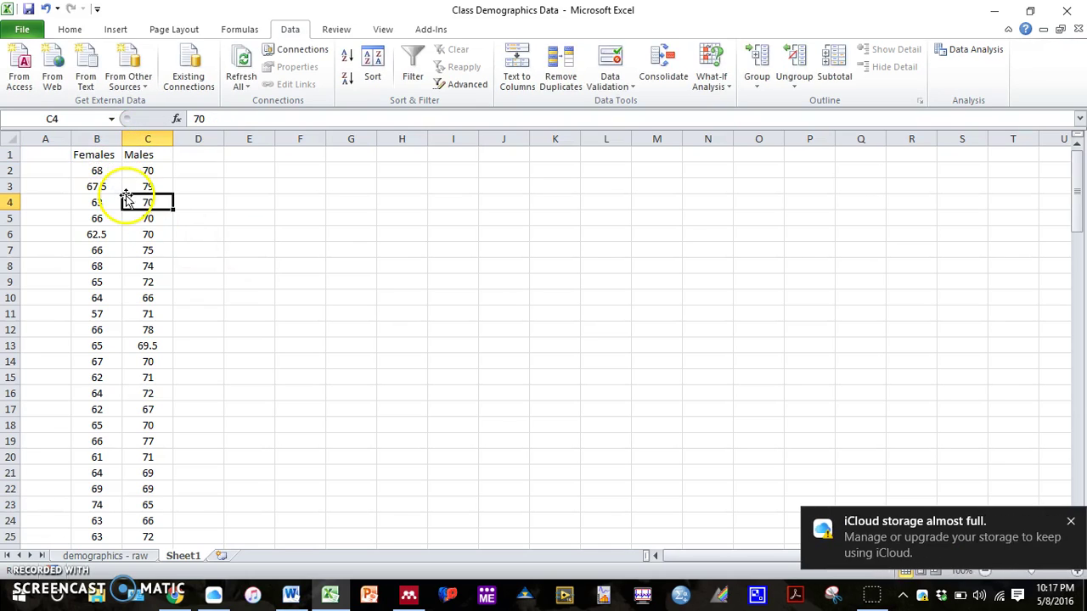
{"action": "left_click", "coordinate": [1069, 521]}
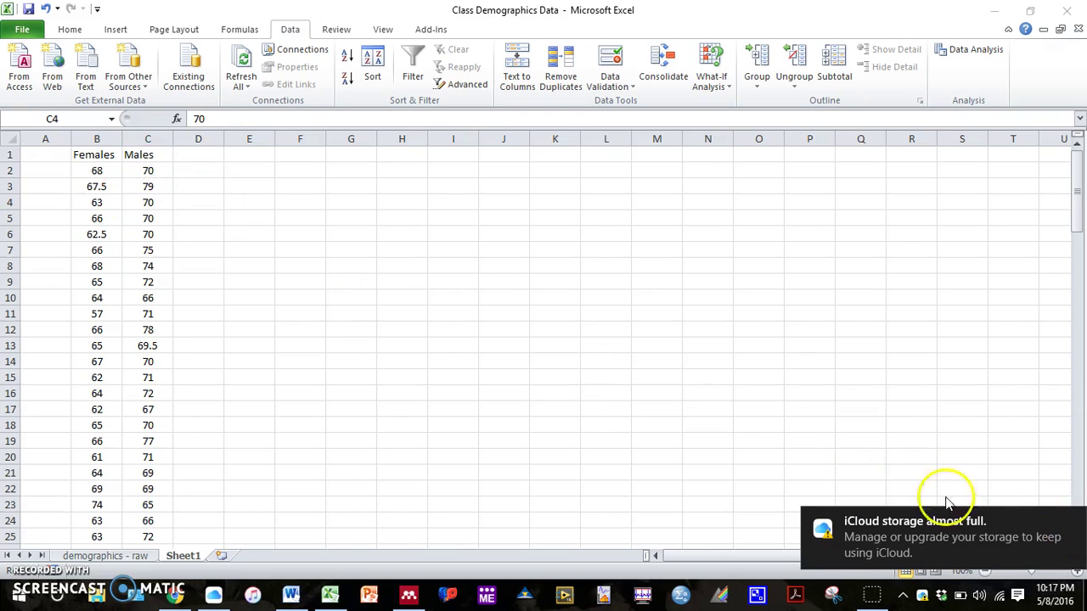
{"action": "left_click", "coordinate": [1069, 524]}
Enter the label "Mean" in cell A119, below the end of the height data.
{"action": "scroll", "coordinate": [270, 421], "scroll_direction": "down", "scroll_amount": 11}
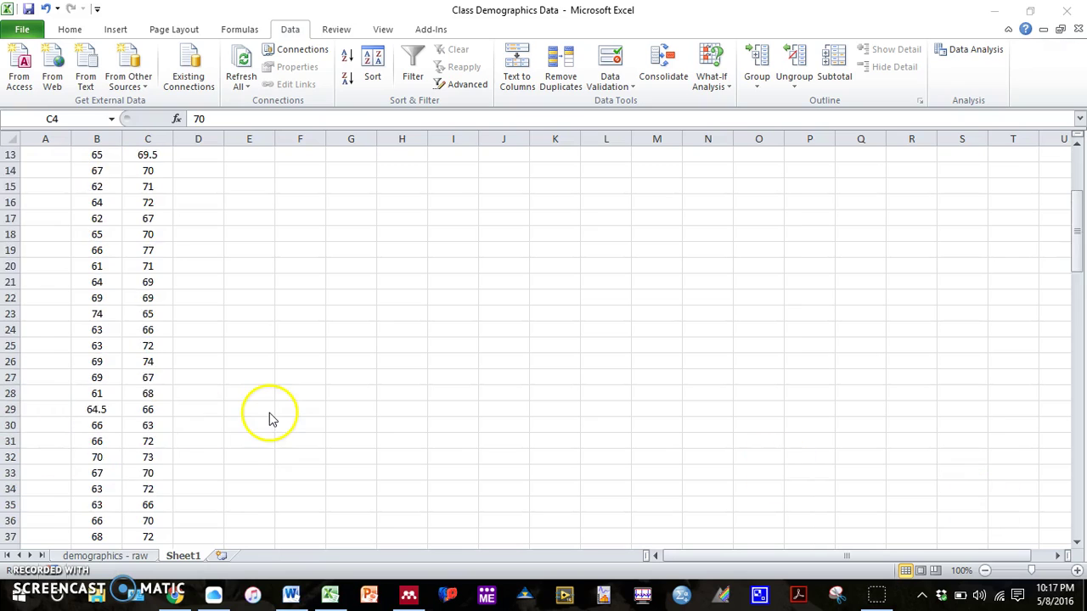
{"action": "scroll", "coordinate": [269, 420], "scroll_direction": "down", "scroll_amount": 20}
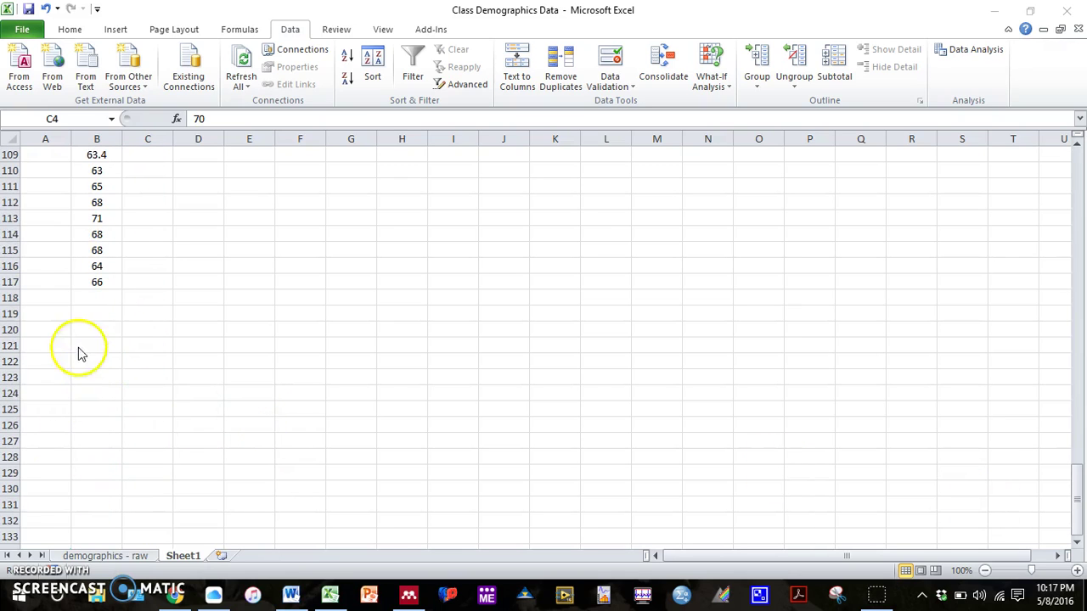
{"action": "key", "text": "F2"}
{"action": "scroll", "coordinate": [114, 357], "scroll_direction": "down", "scroll_amount": 20}
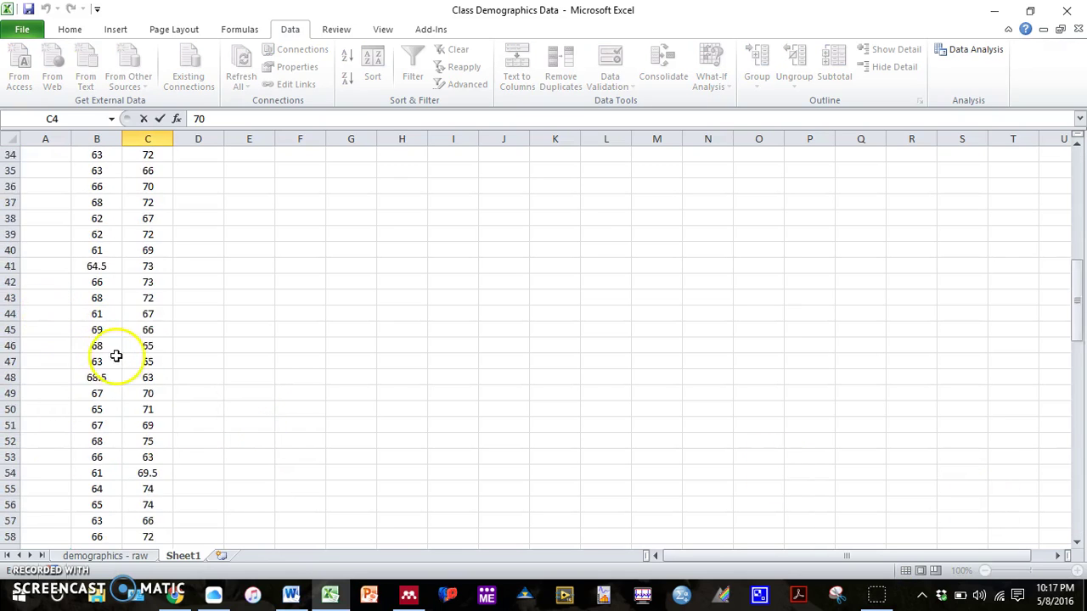
{"action": "scroll", "coordinate": [116, 354], "scroll_direction": "down", "scroll_amount": 11}
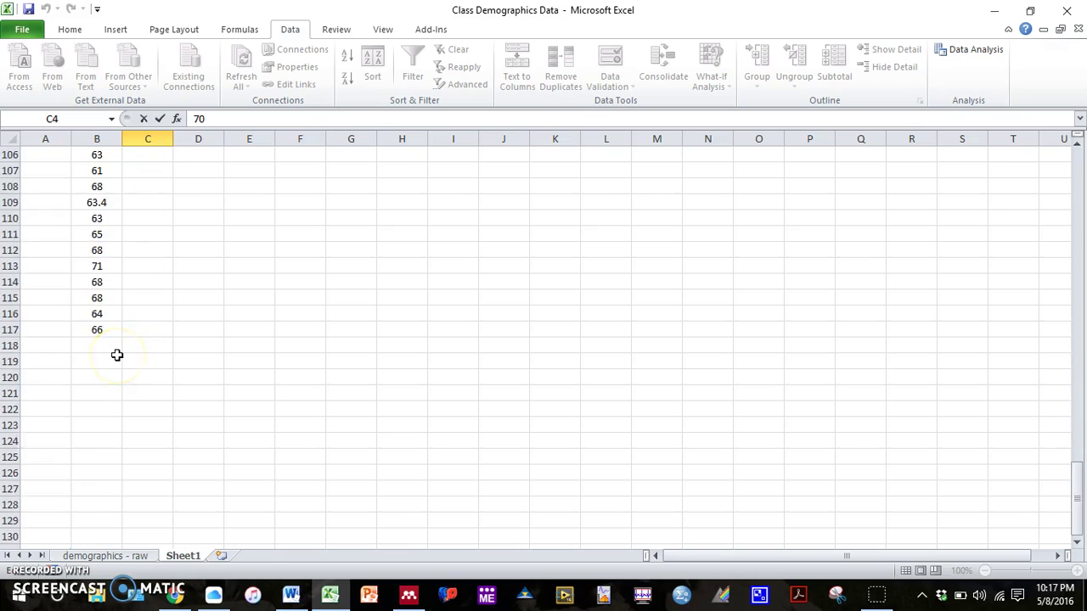
{"action": "left_click", "coordinate": [57, 360]}
{"action": "type", "text": "Mean"}
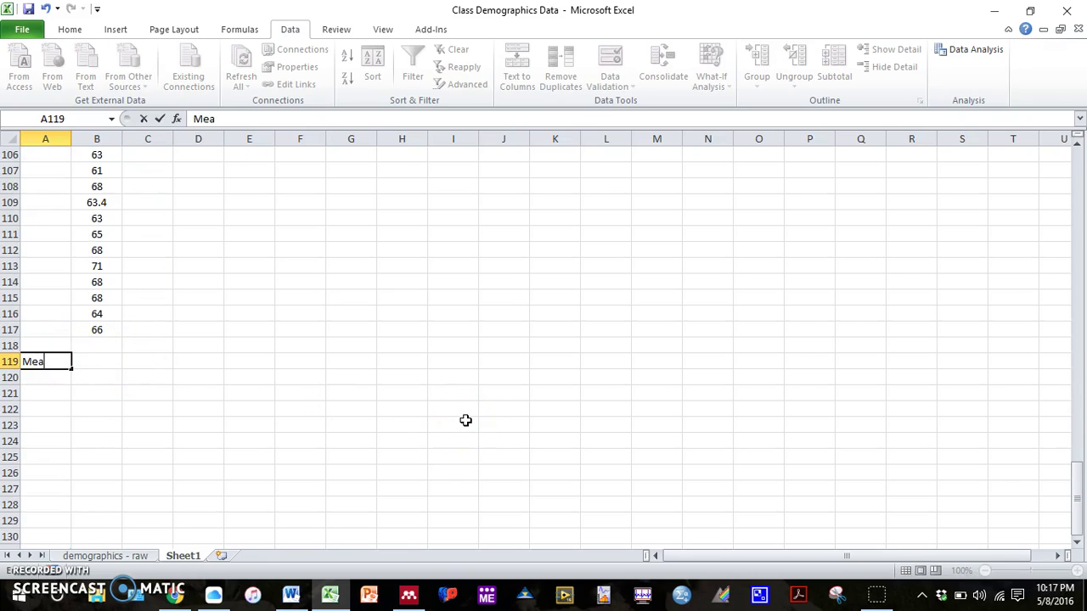
{"action": "key", "text": "Tab"}
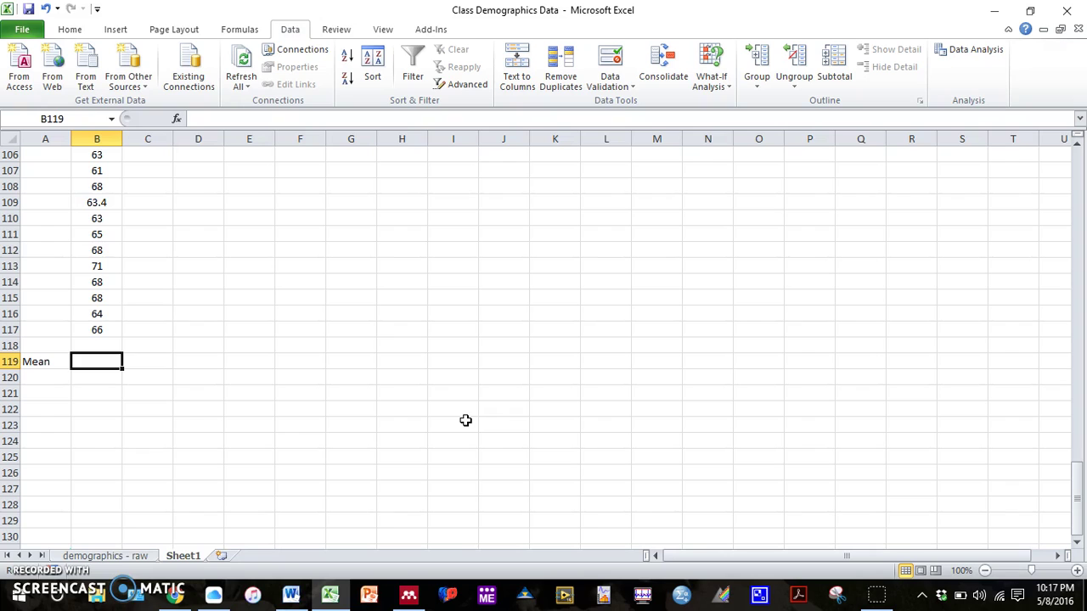
Calculate the mean female height in B119 with the formula =AVERAGE(B2:B117).
{"action": "type", "text": "="}
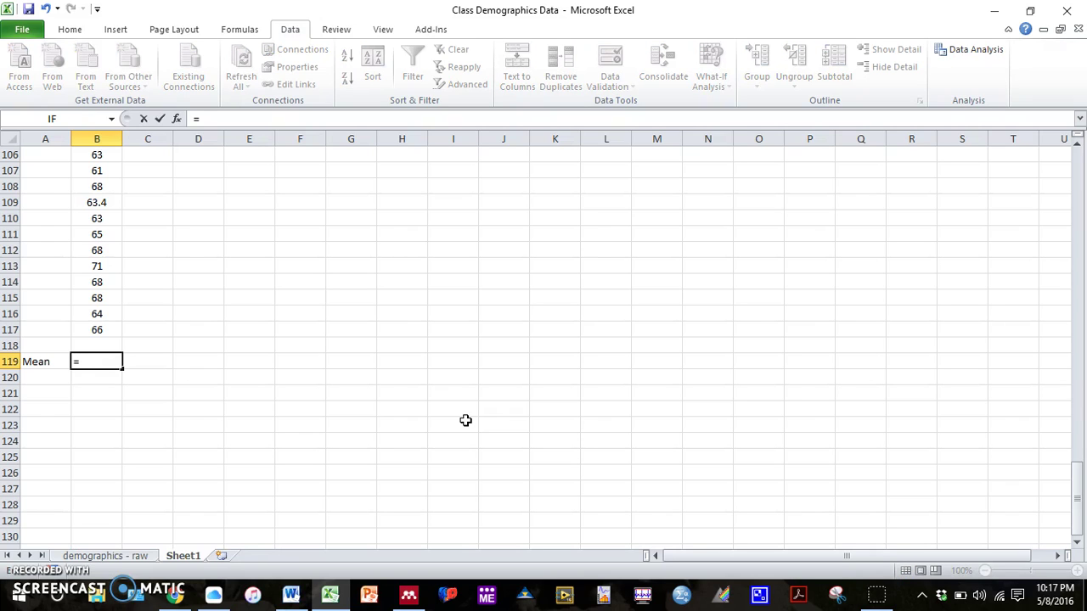
{"action": "type", "text": "AVERA"}
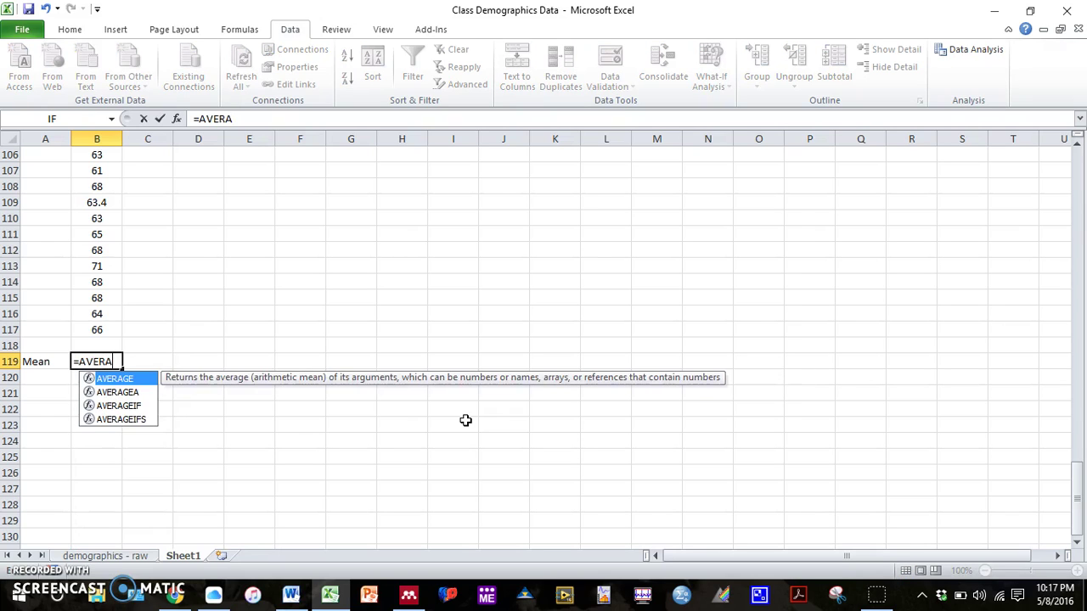
{"action": "type", "text": "GE("}
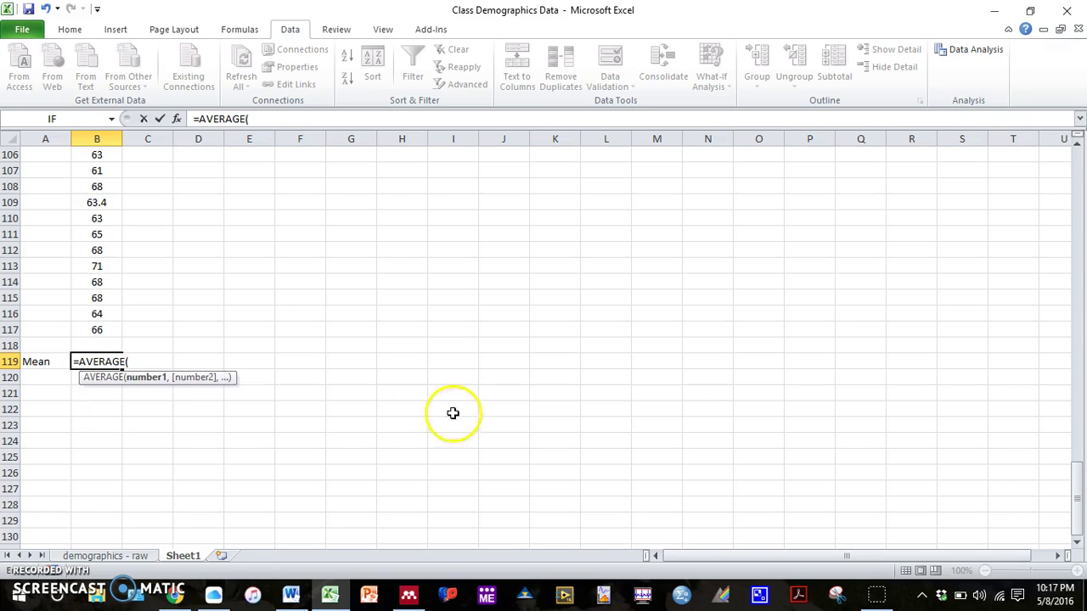
{"action": "left_click_drag", "start_coordinate": [93, 331], "coordinate": [99, 170]}
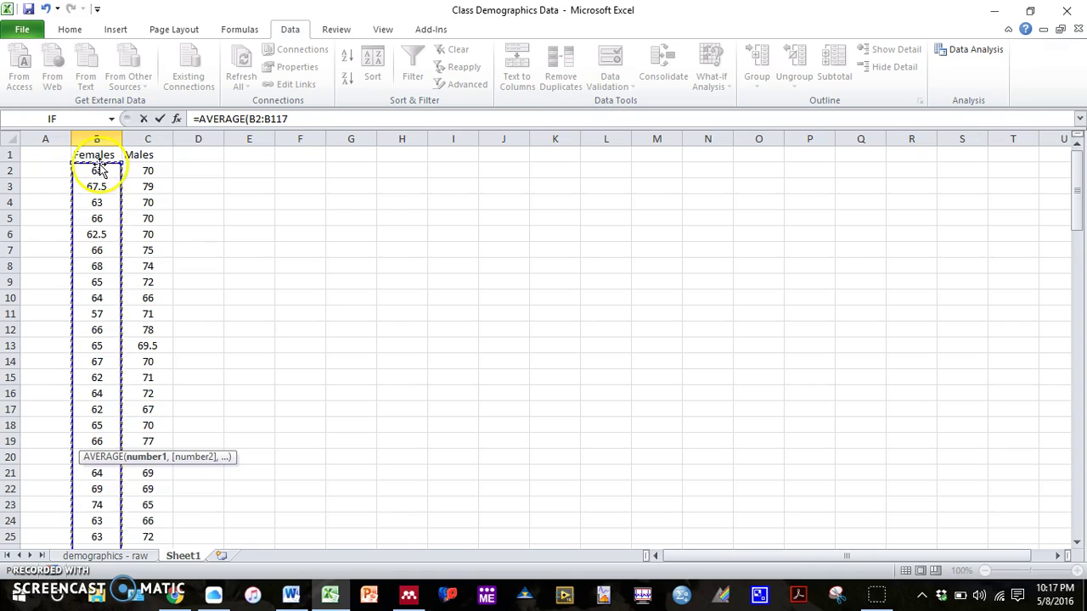
{"action": "type", "text": ")"}
{"action": "key", "text": "Return"}
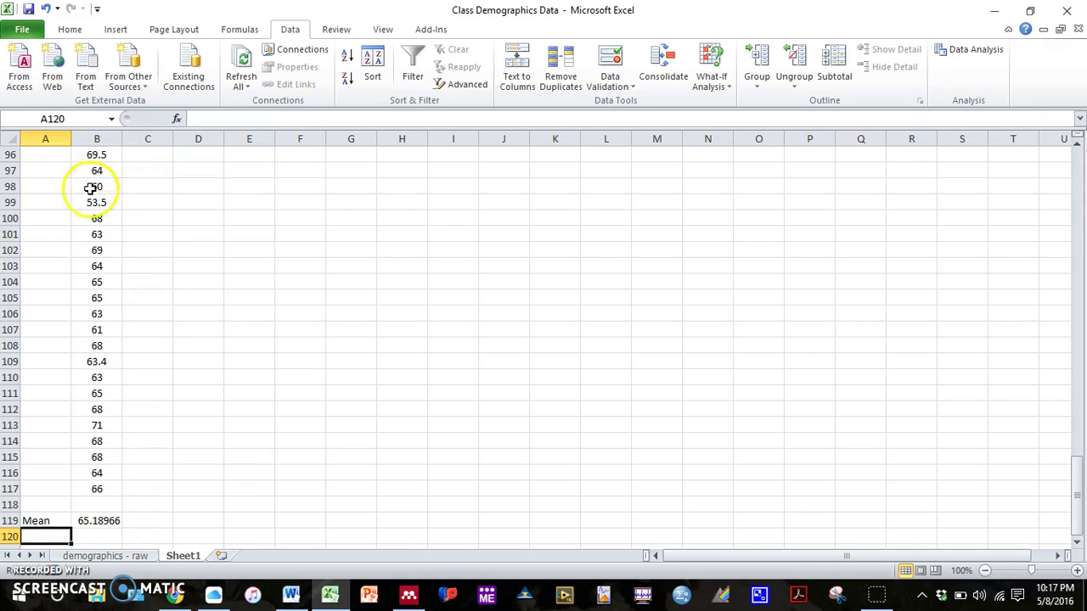
Fill the average formula from B119 across to C119 for the male heights.
{"action": "scroll", "coordinate": [150, 296], "scroll_direction": "down", "scroll_amount": 3}
{"action": "left_click", "coordinate": [97, 378]}
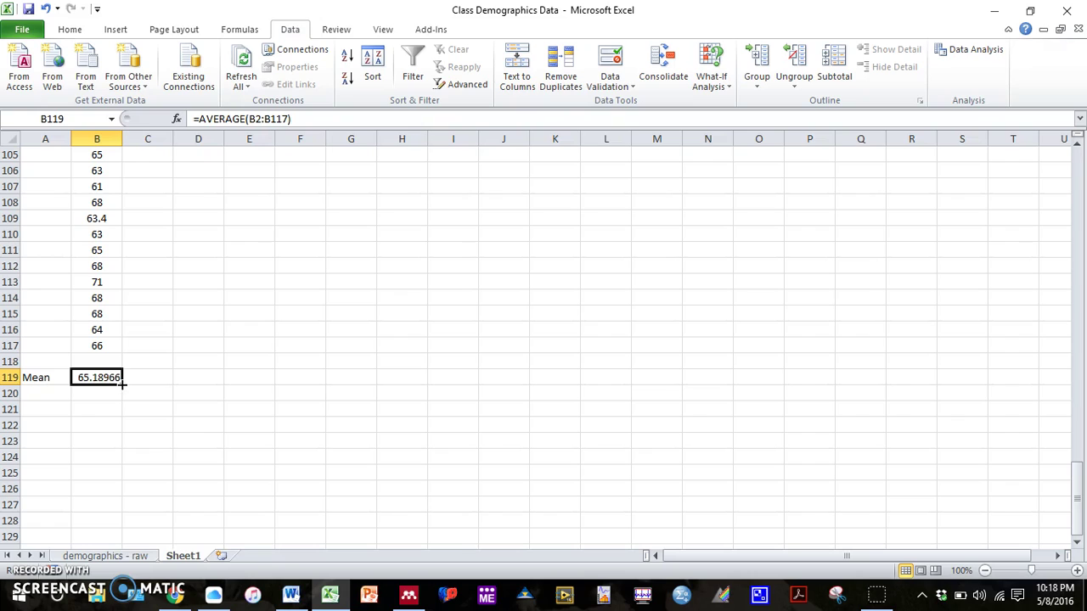
{"action": "left_click_drag", "start_coordinate": [123, 384], "coordinate": [165, 380]}
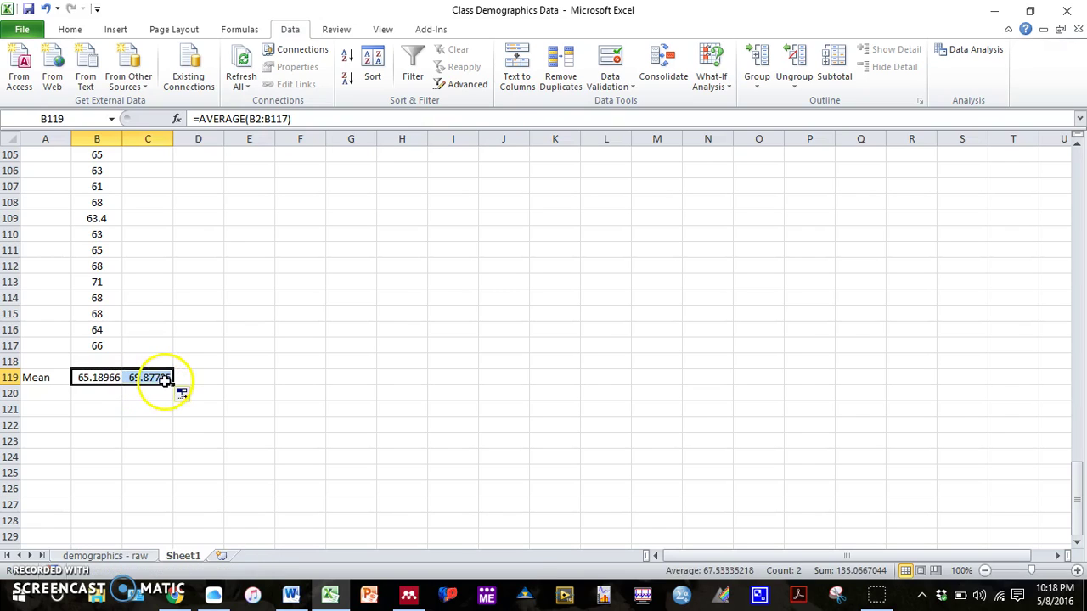
{"action": "left_click", "coordinate": [150, 405]}
Inspect the cell range used by the male average formula in C119, leaving the formula as it is.
{"action": "double_click", "coordinate": [146, 377]}
{"action": "scroll", "coordinate": [148, 368], "scroll_direction": "up", "scroll_amount": 19}
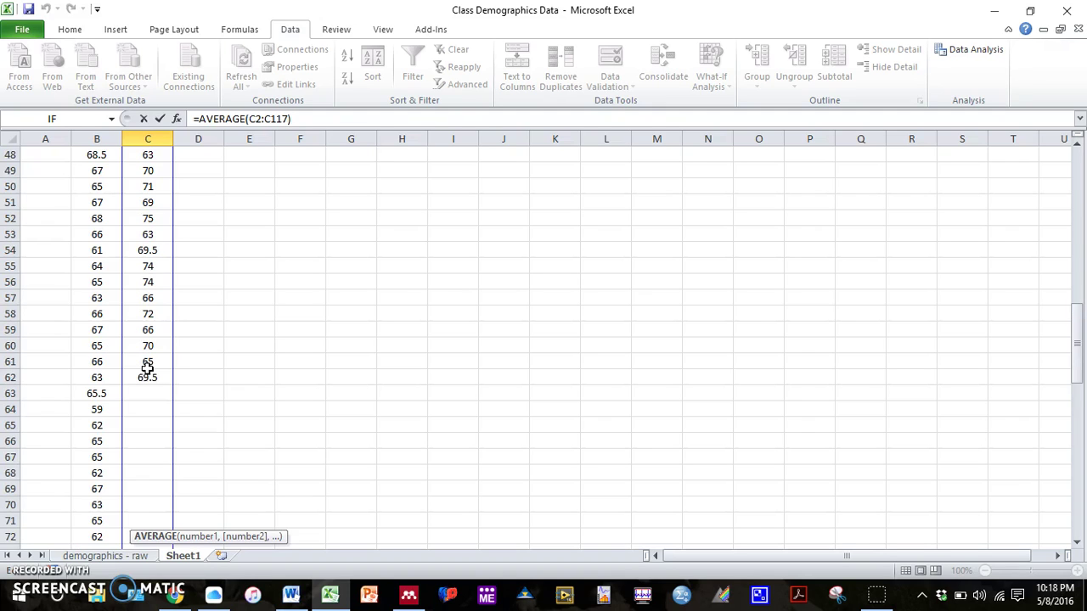
{"action": "scroll", "coordinate": [148, 369], "scroll_direction": "down", "scroll_amount": 18}
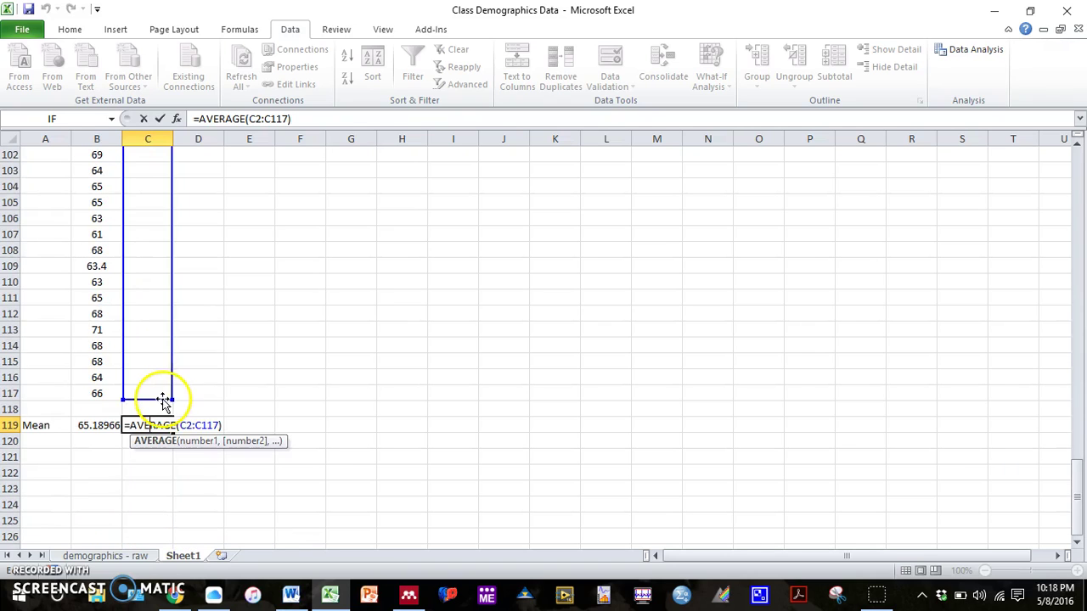
{"action": "key", "text": "Return"}
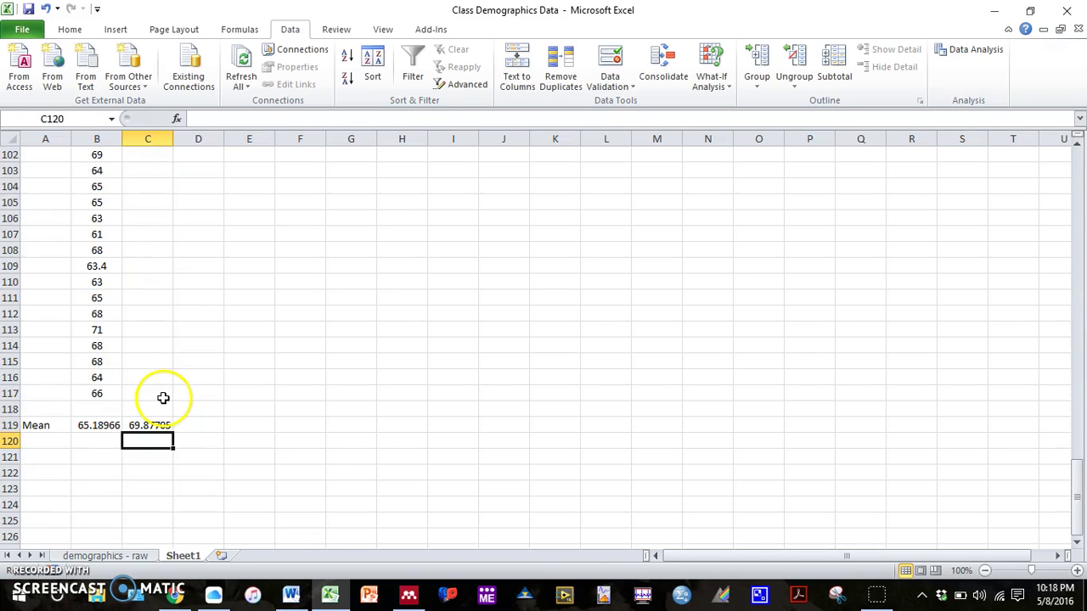
{"action": "left_click", "coordinate": [112, 435]}
{"action": "left_click", "coordinate": [252, 370]}
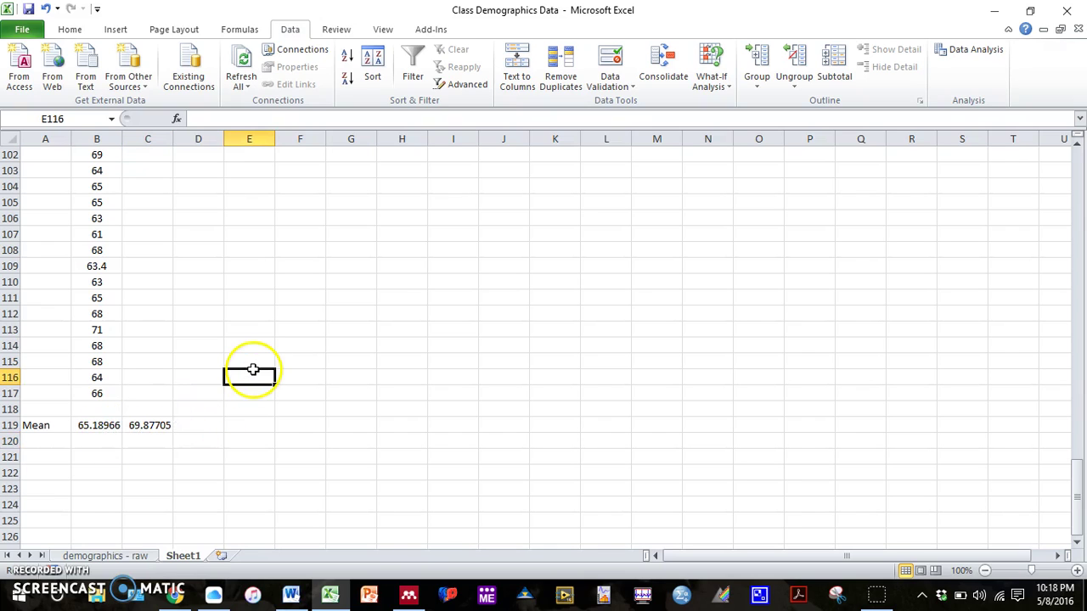
{"action": "left_click_drag", "start_coordinate": [107, 425], "coordinate": [132, 424]}
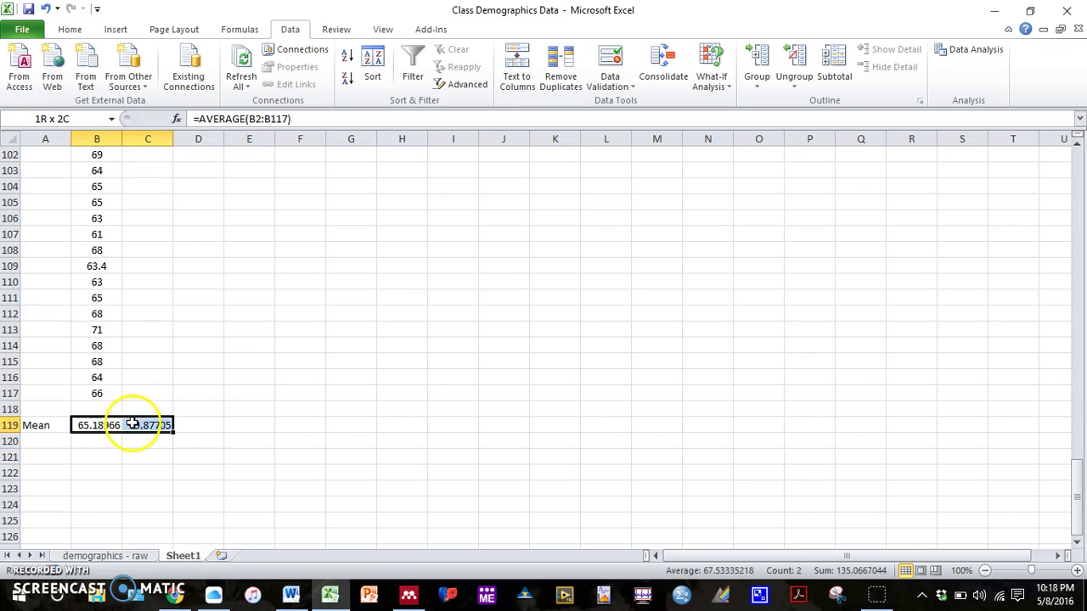
{"action": "left_click", "coordinate": [116, 30]}
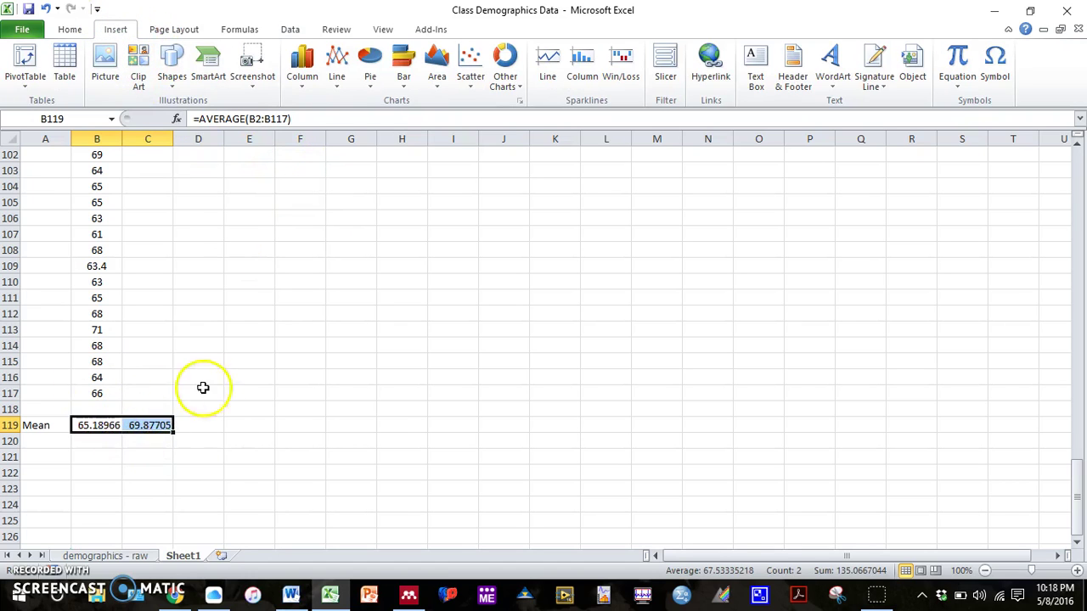
{"action": "left_click", "coordinate": [298, 78]}
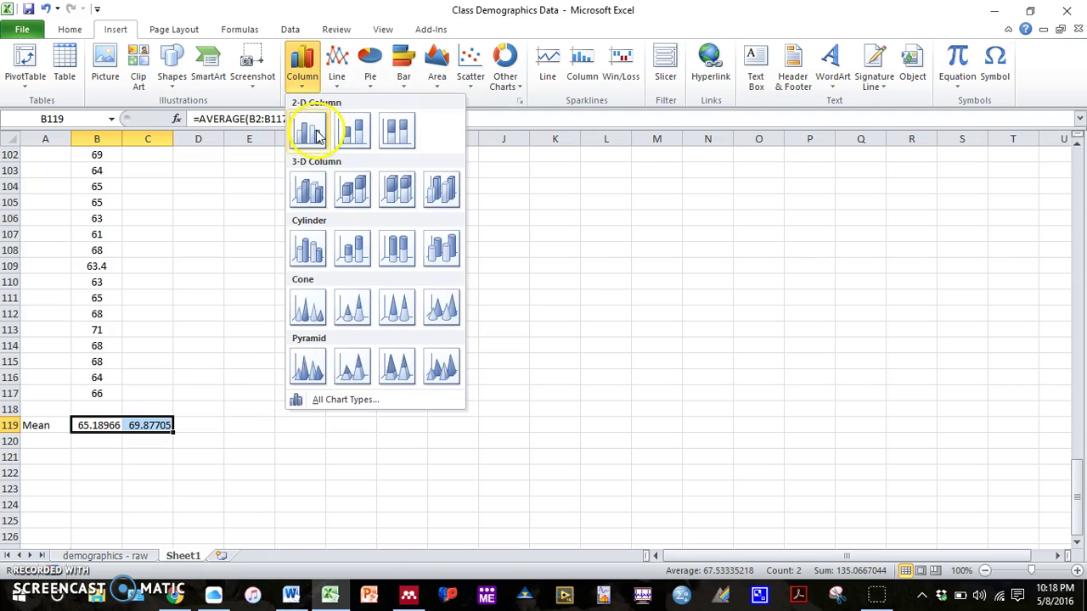
{"action": "left_click", "coordinate": [309, 132]}
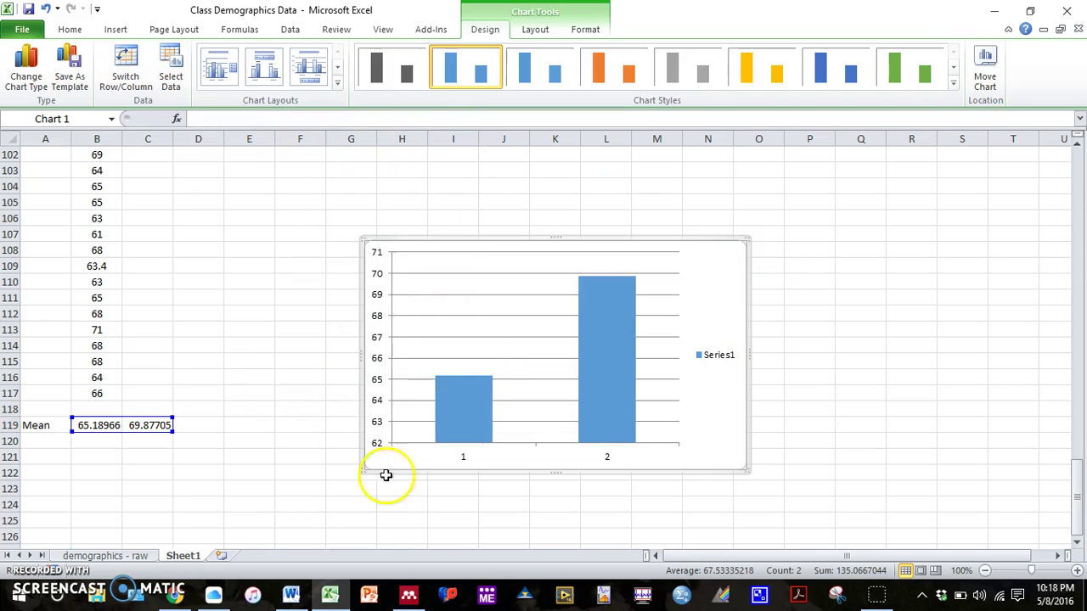
{"action": "mouse_move", "coordinate": [583, 371]}
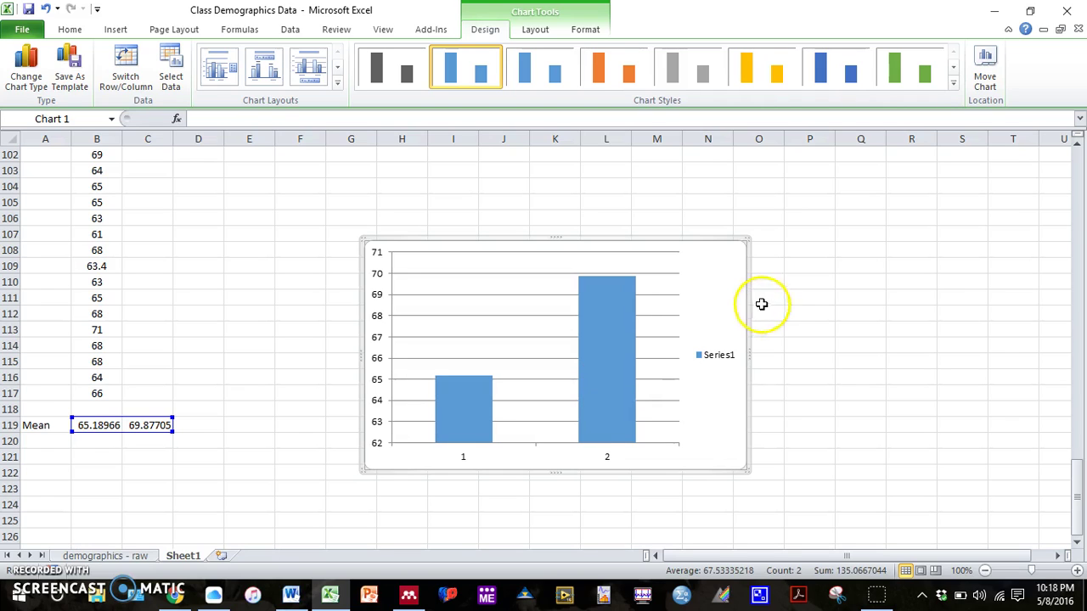
{"action": "key", "text": "Delete"}
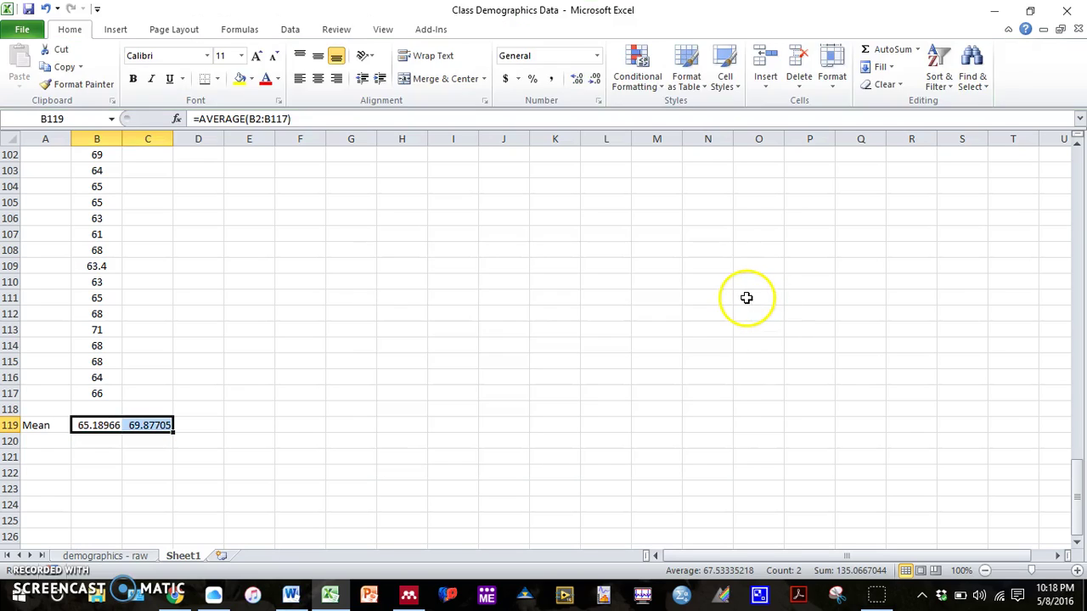
Insert an empty 2-D clustered column chart and move it over columns F to M, beside the end of the height data.
{"action": "left_click", "coordinate": [408, 344]}
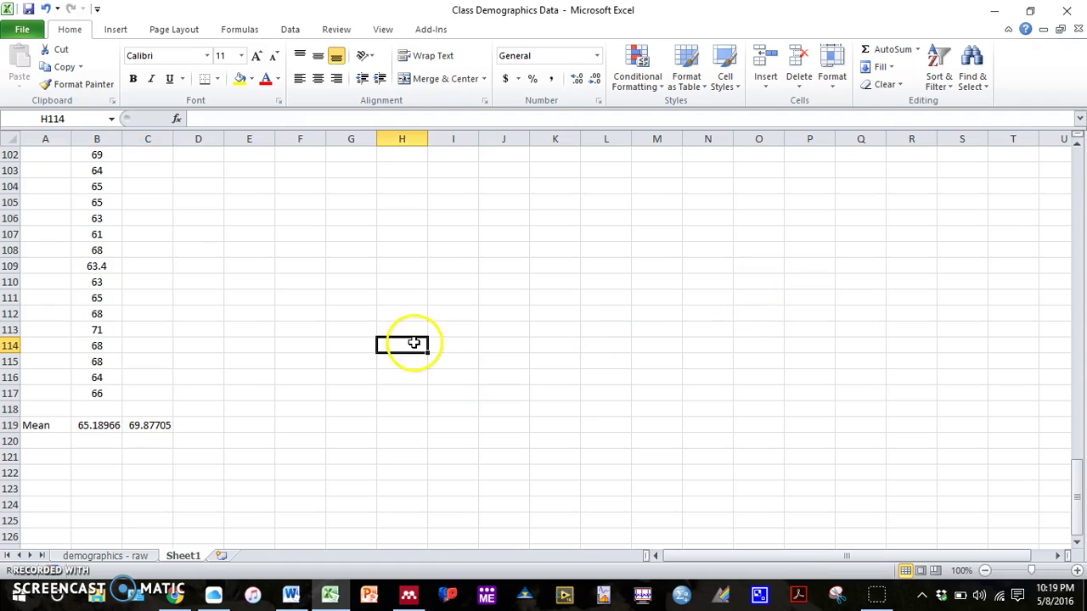
{"action": "left_click", "coordinate": [115, 29]}
{"action": "left_click", "coordinate": [303, 68]}
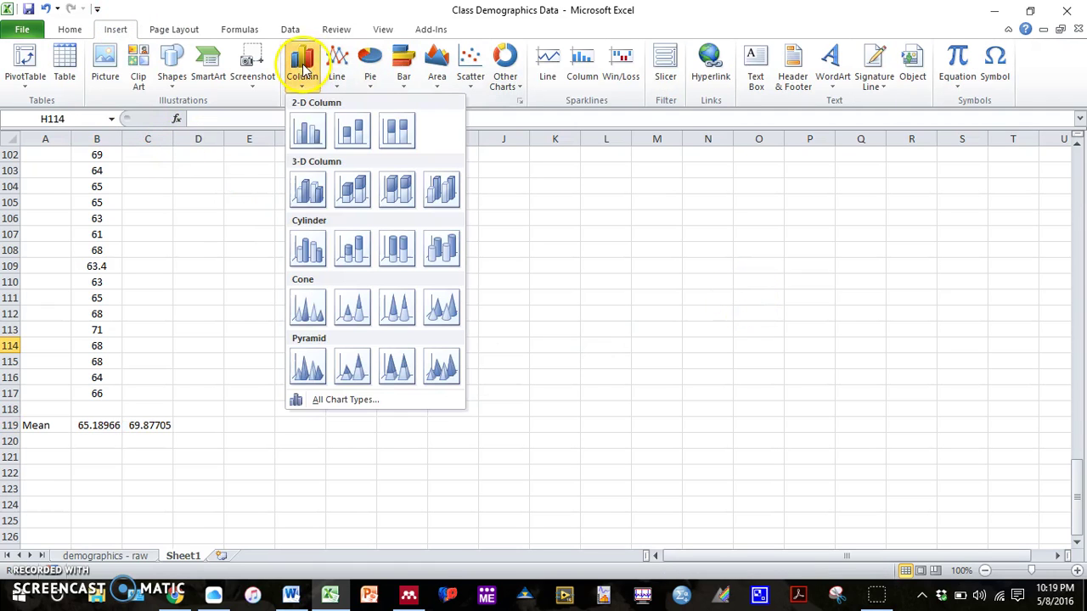
{"action": "left_click", "coordinate": [306, 129]}
{"action": "left_click_drag", "start_coordinate": [491, 241], "coordinate": [426, 203]}
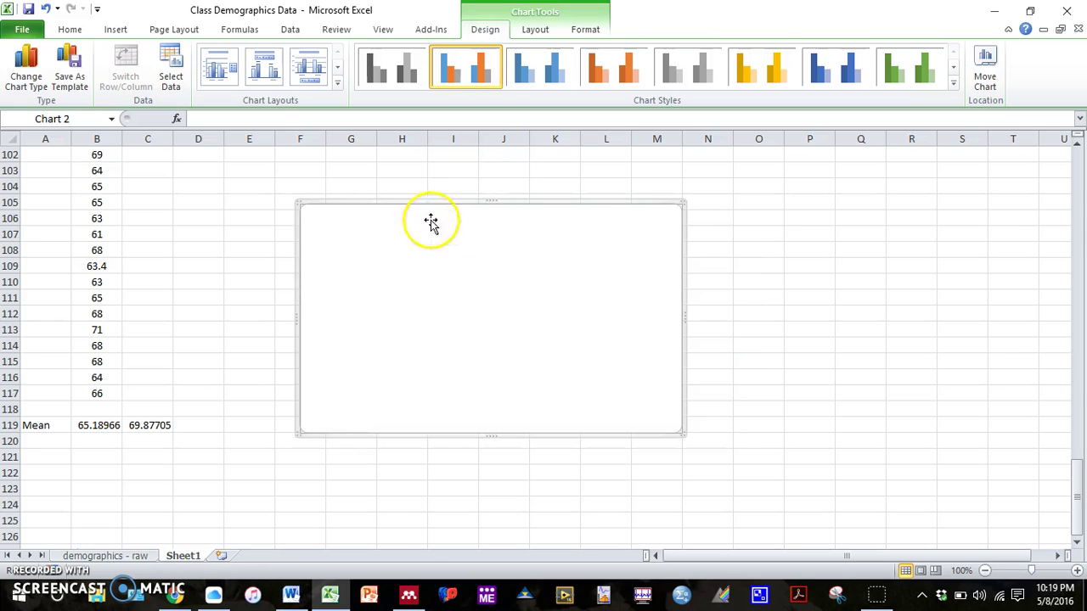
{"action": "left_click", "coordinate": [116, 29]}
{"action": "left_click", "coordinate": [302, 72]}
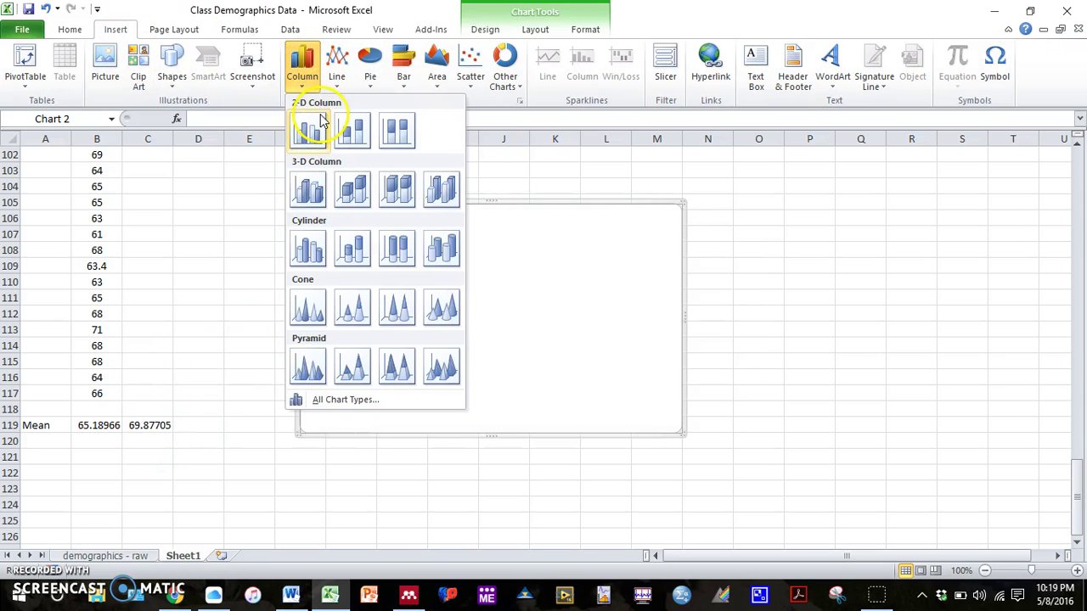
{"action": "left_click", "coordinate": [544, 323]}
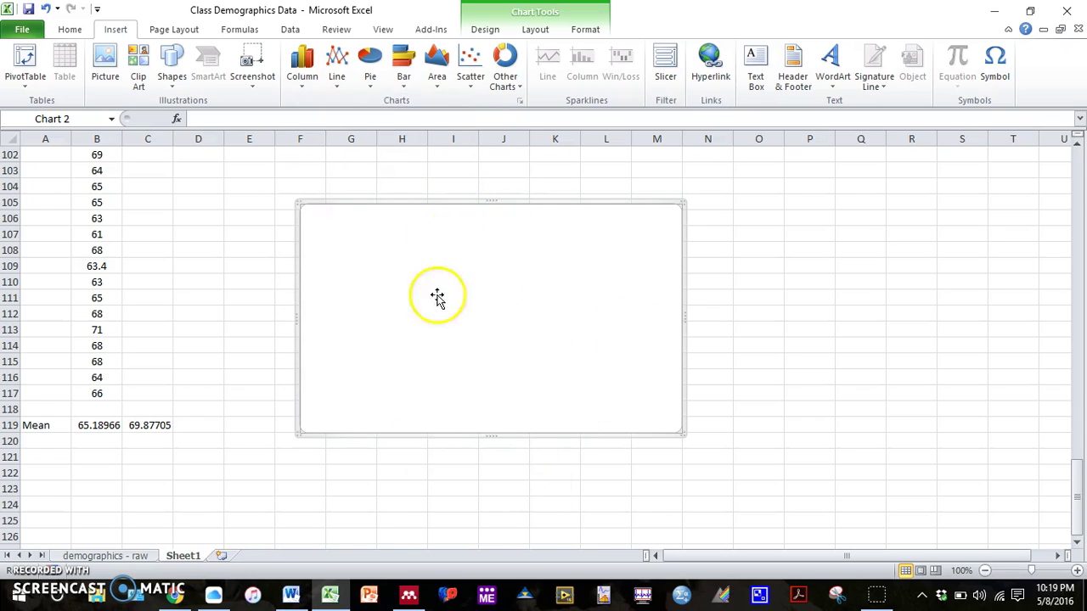
Add a data series to the empty chart using the female and male means in Sheet1 B119:C119 as its values.
{"action": "right_click", "coordinate": [492, 313]}
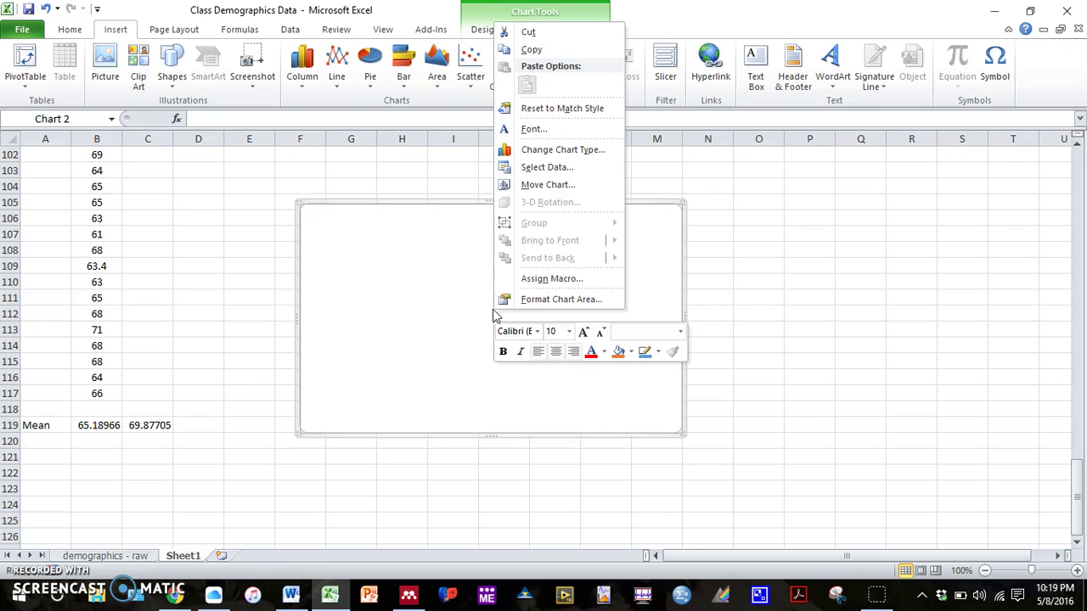
{"action": "left_click", "coordinate": [536, 169]}
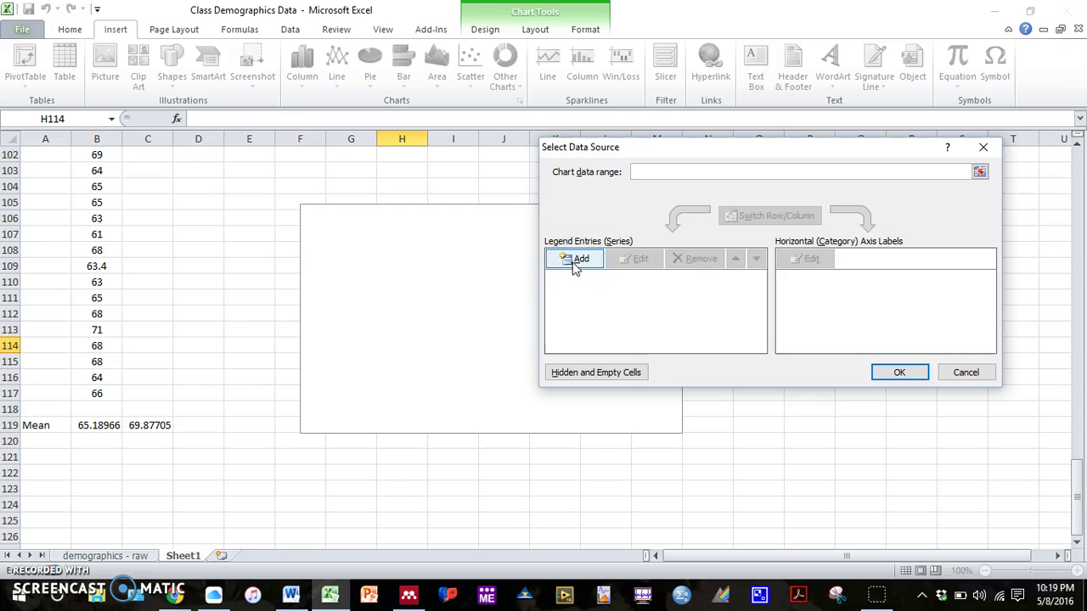
{"action": "left_click", "coordinate": [575, 262]}
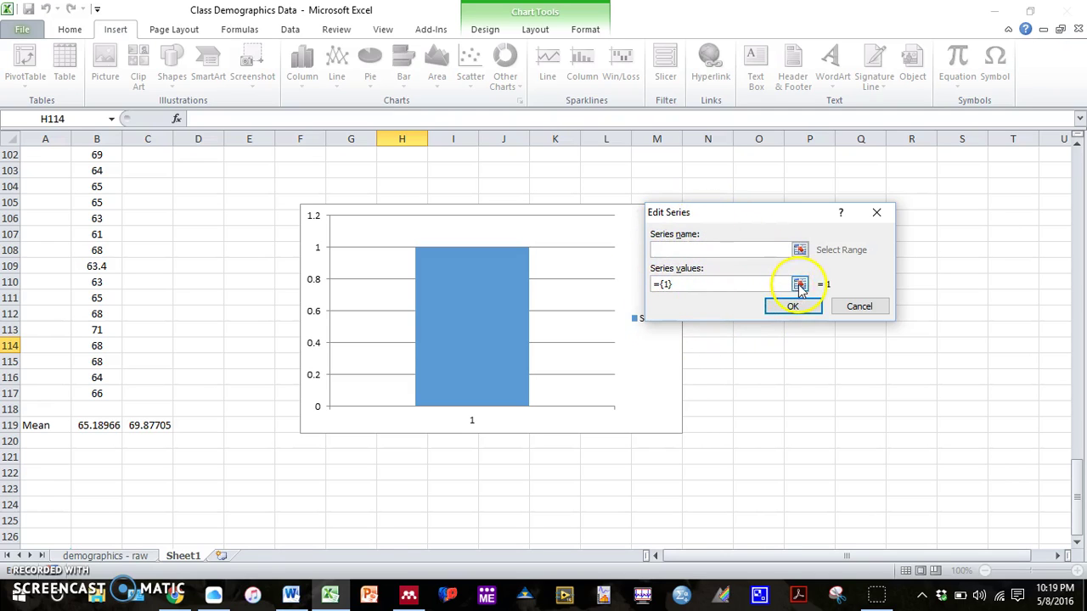
{"action": "left_click", "coordinate": [800, 286]}
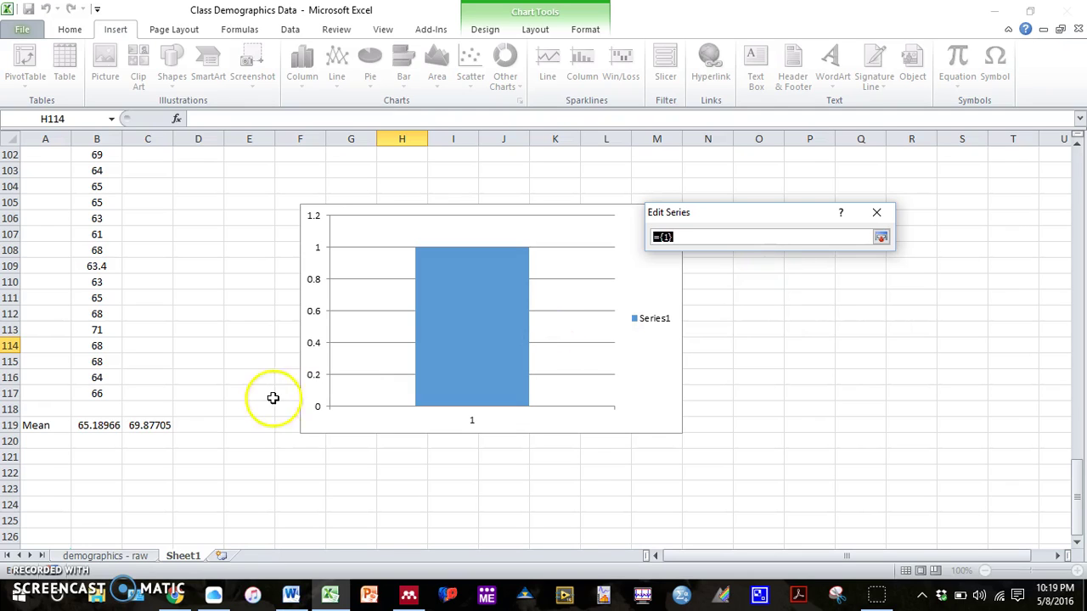
{"action": "left_click_drag", "start_coordinate": [99, 425], "coordinate": [142, 426]}
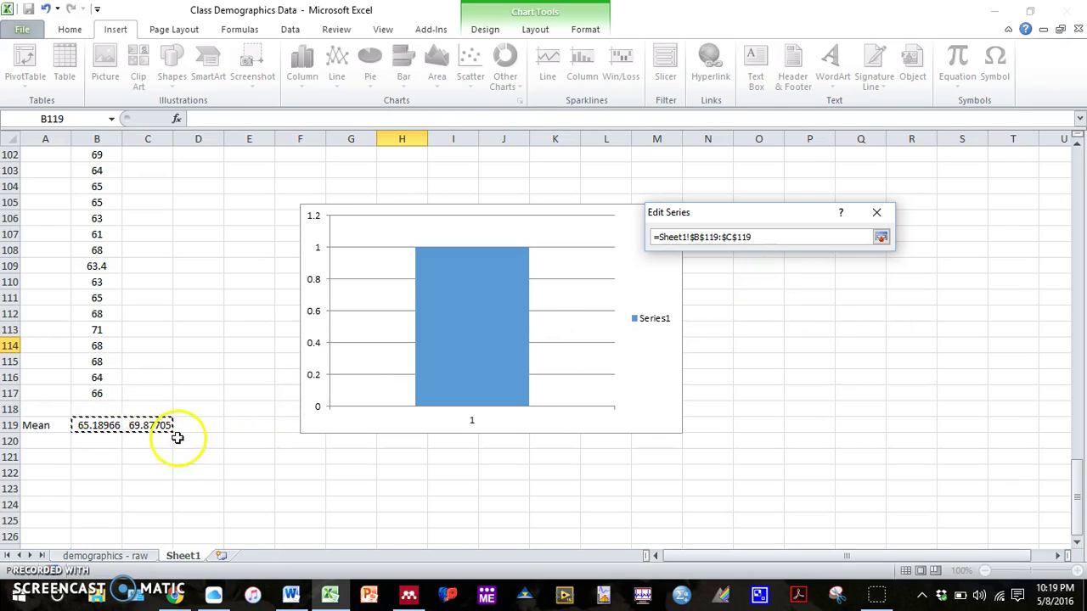
{"action": "left_click", "coordinate": [880, 238]}
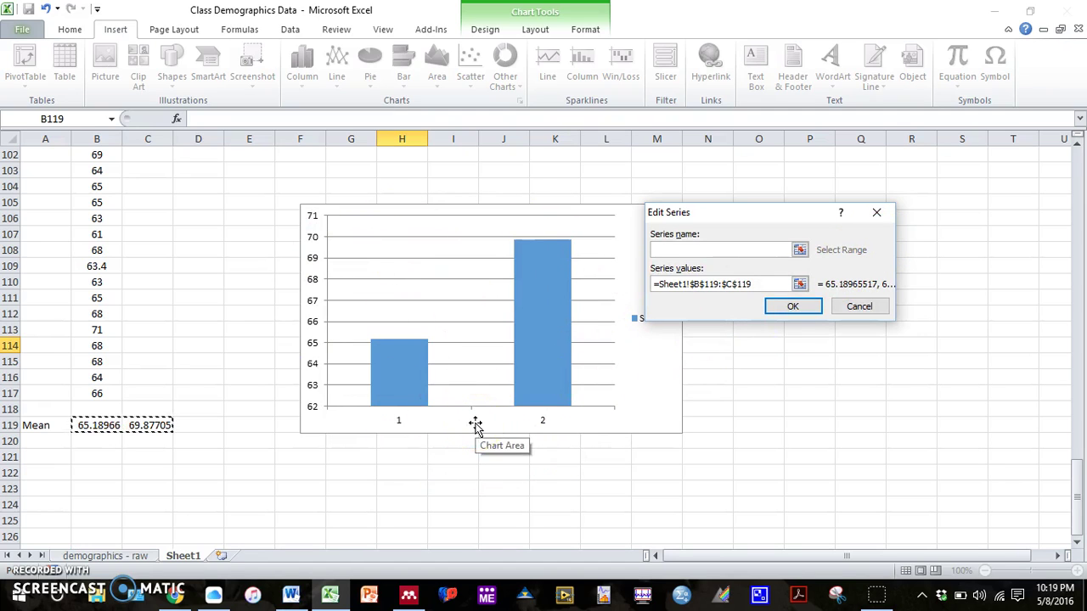
{"action": "left_click", "coordinate": [790, 311]}
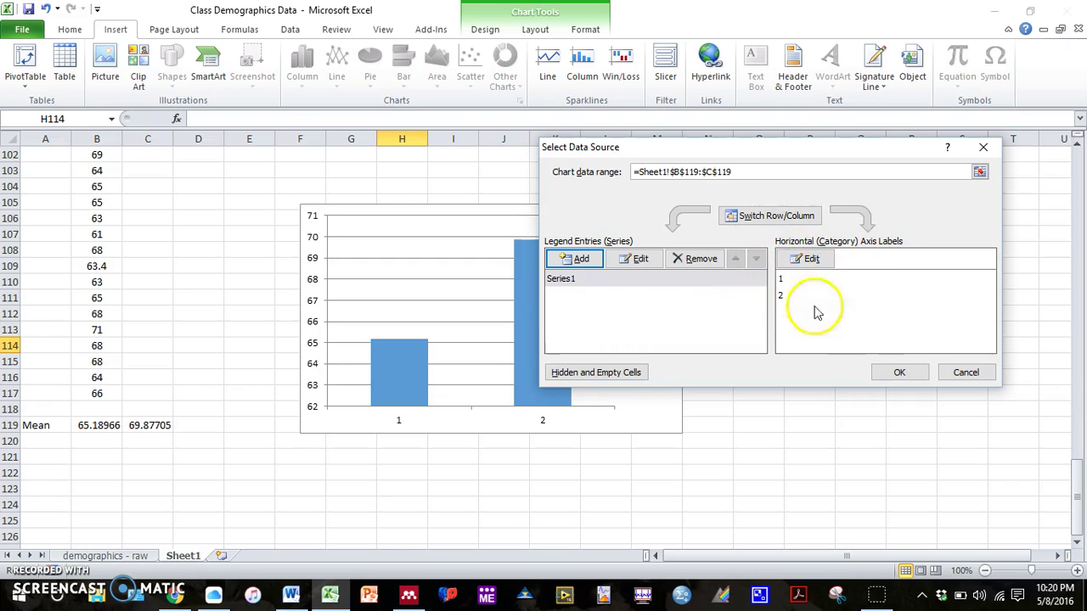
Set the chart's horizontal axis labels to the Females and Males headers in B1:C1 and apply the data source.
{"action": "left_click", "coordinate": [809, 260]}
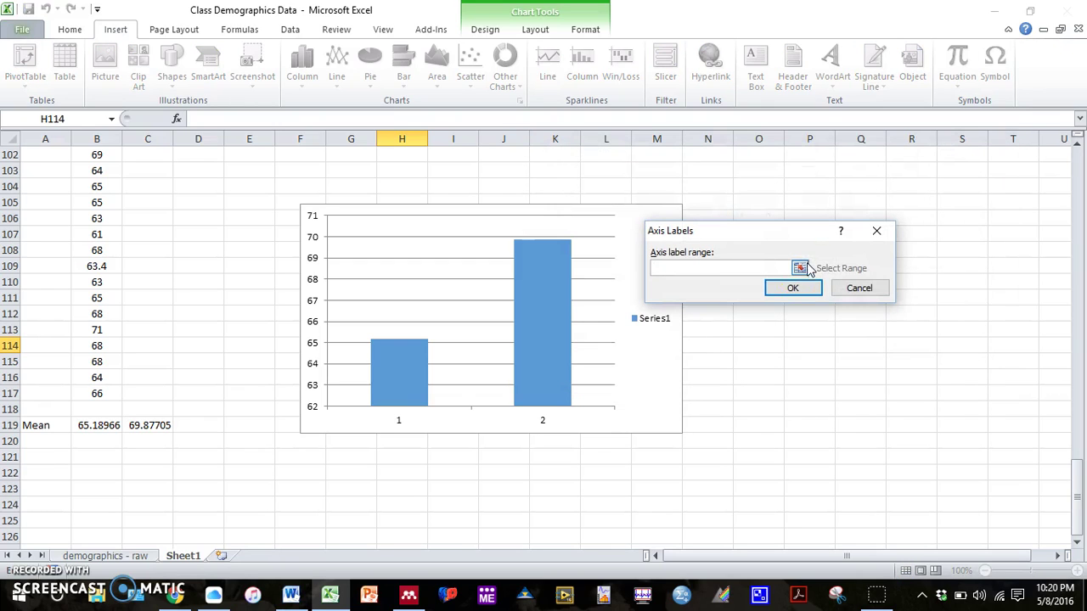
{"action": "left_click", "coordinate": [800, 270]}
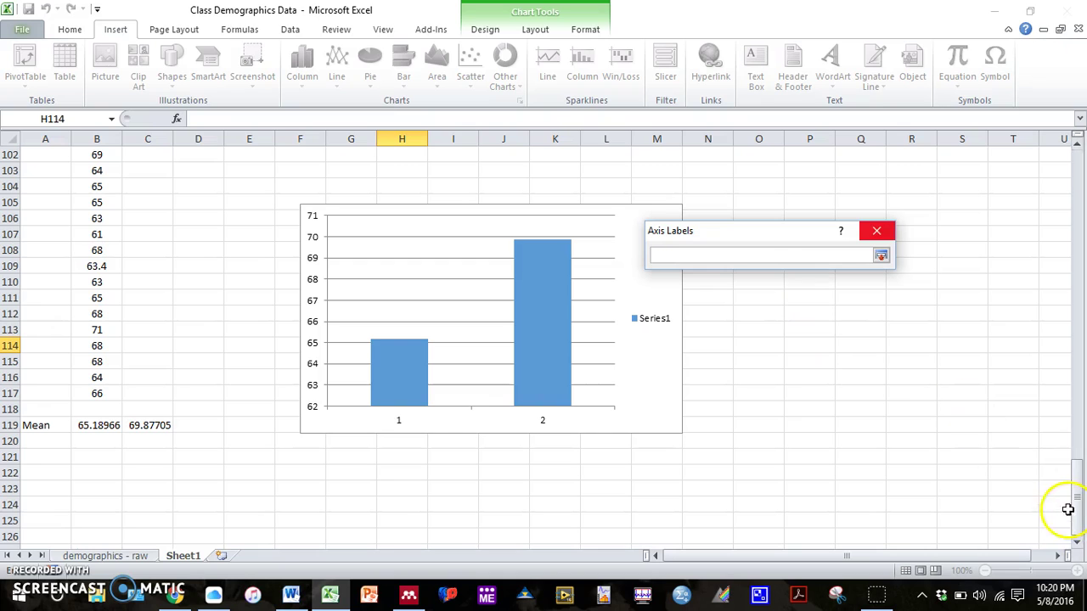
{"action": "left_click_drag", "start_coordinate": [1071, 504], "coordinate": [1055, 182]}
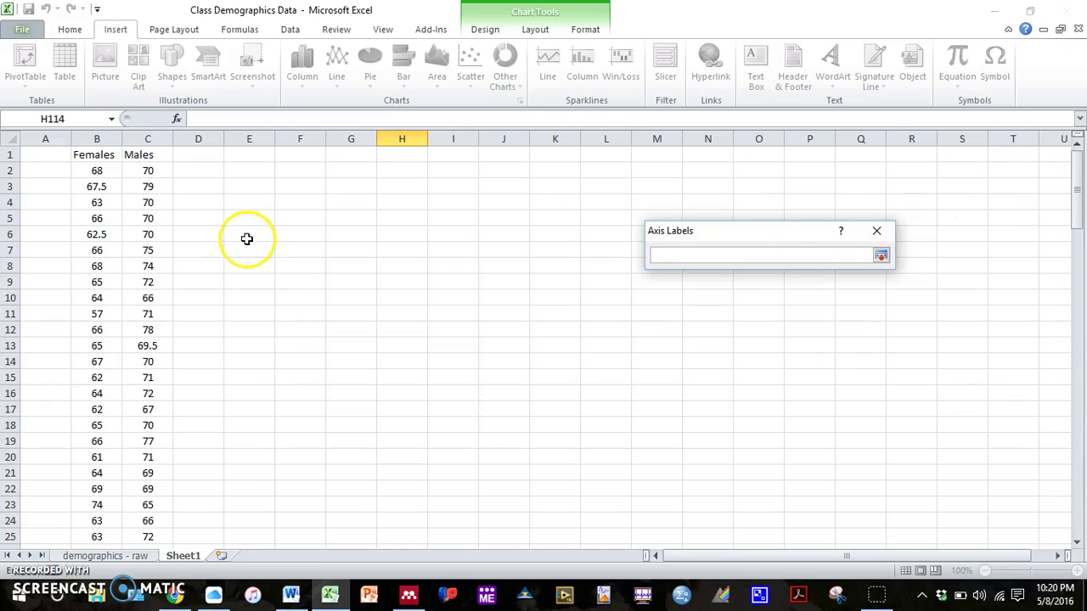
{"action": "left_click_drag", "start_coordinate": [92, 155], "coordinate": [157, 158]}
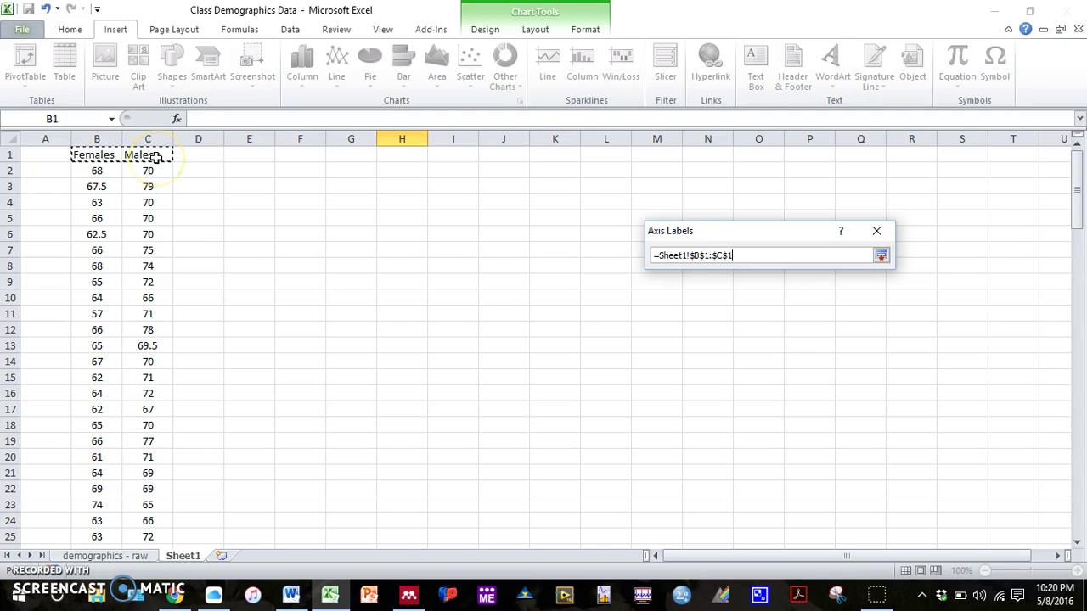
{"action": "left_click", "coordinate": [880, 255]}
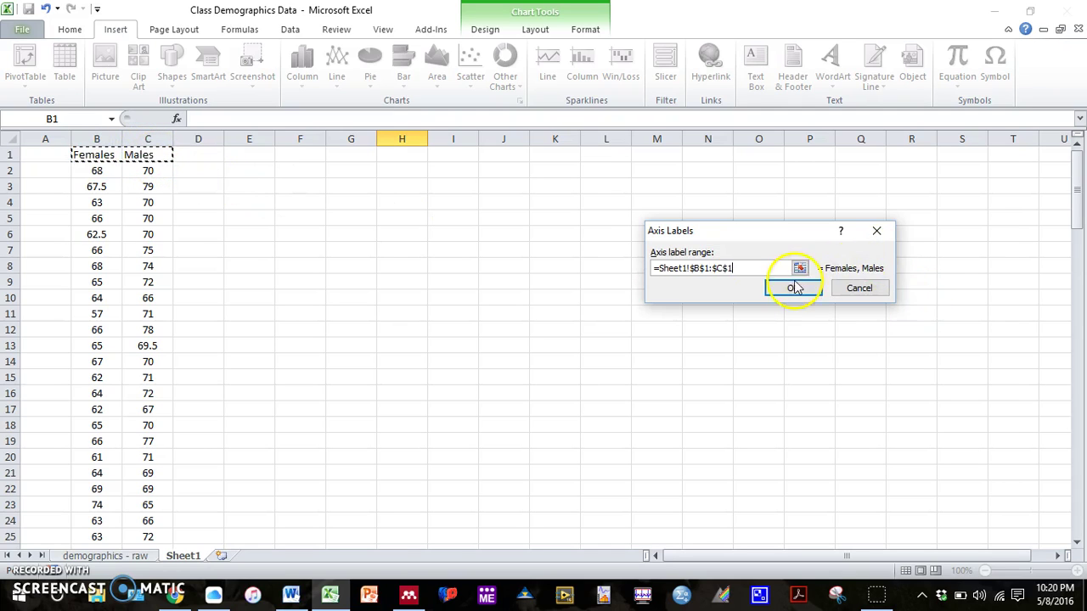
{"action": "left_click", "coordinate": [792, 287]}
{"action": "left_click", "coordinate": [903, 373]}
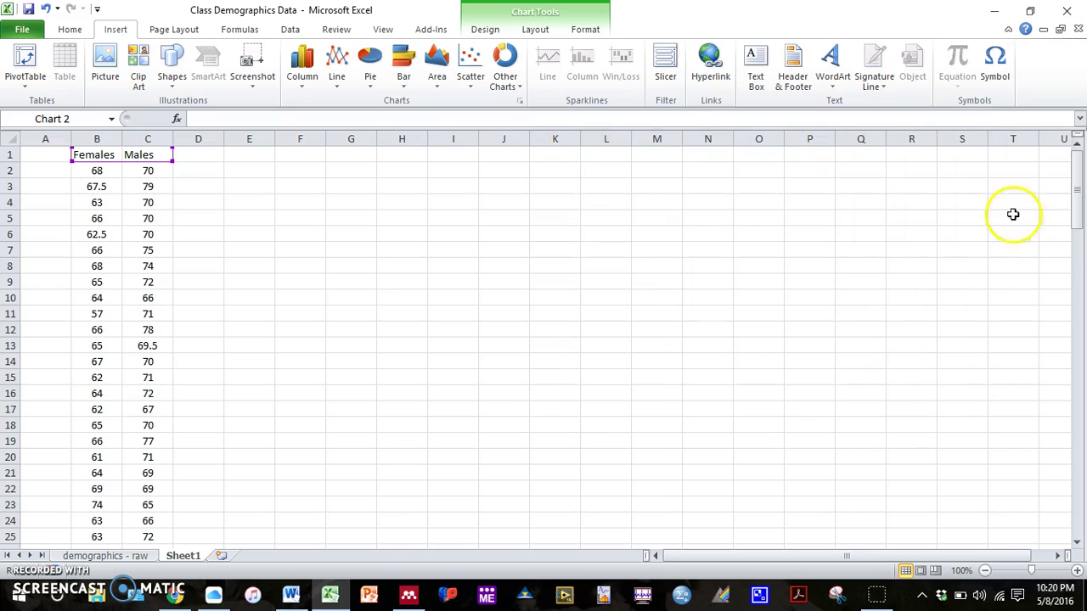
Delete the legend and the horizontal gridlines from the mean height chart.
{"action": "left_click_drag", "start_coordinate": [1074, 191], "coordinate": [1072, 525]}
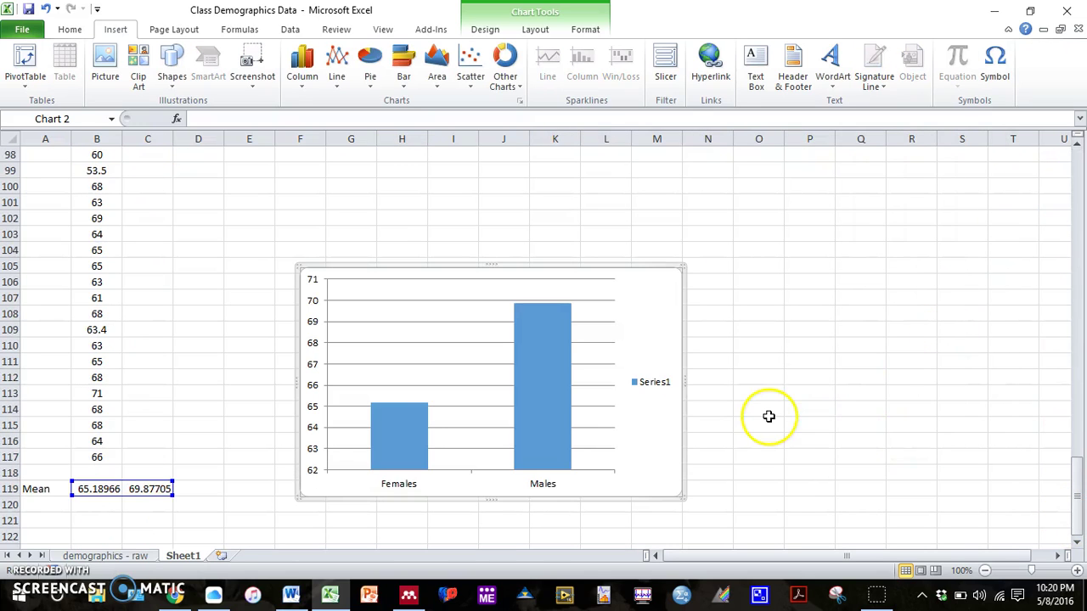
{"action": "scroll", "coordinate": [759, 402], "scroll_direction": "down", "scroll_amount": 1}
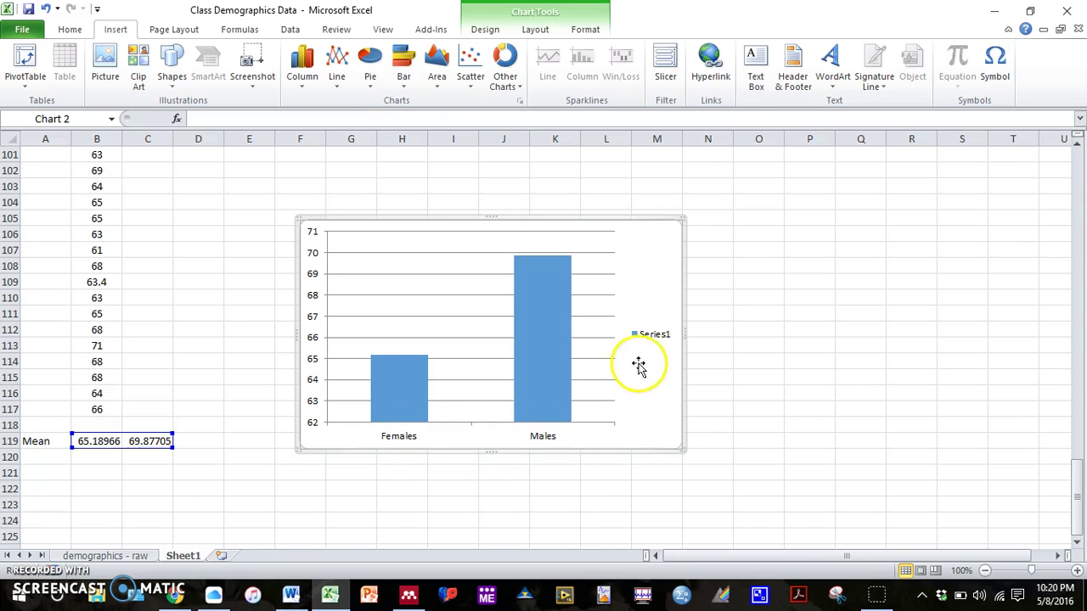
{"action": "left_click", "coordinate": [653, 334]}
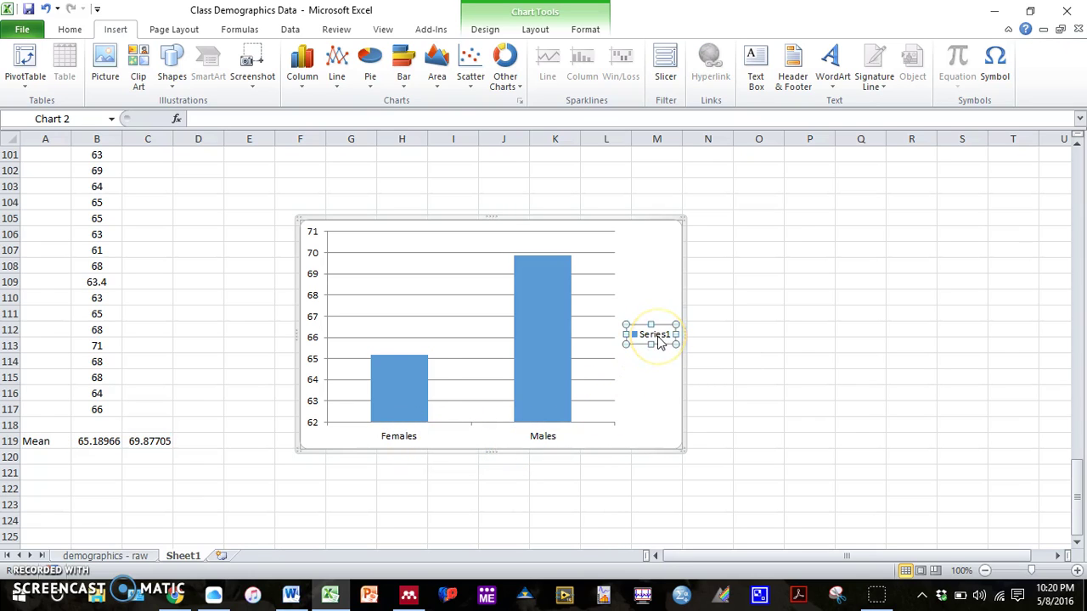
{"action": "key", "text": "Delete"}
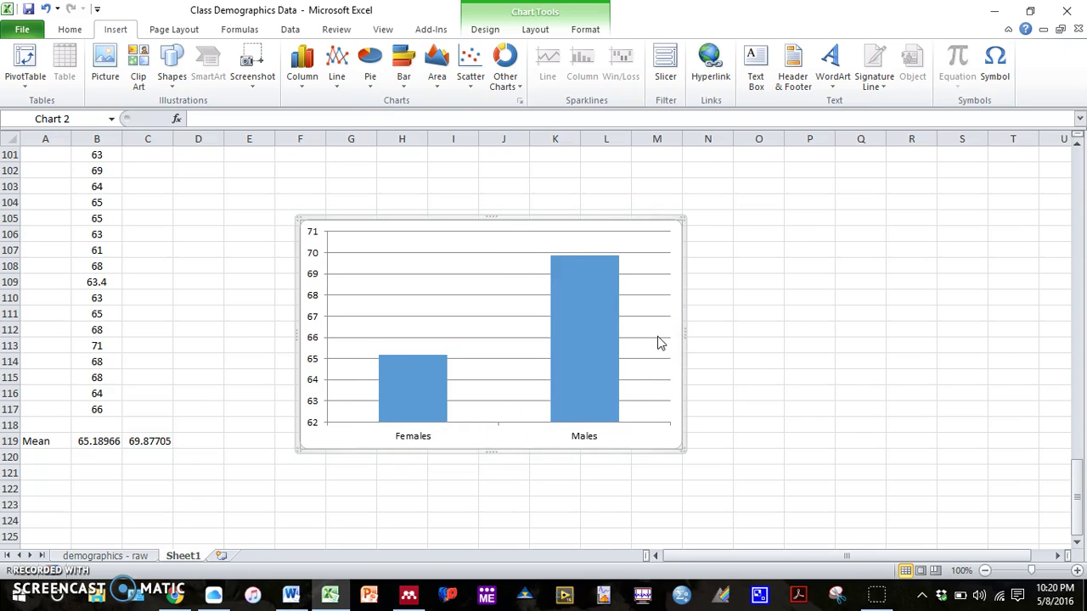
{"action": "left_click", "coordinate": [475, 325]}
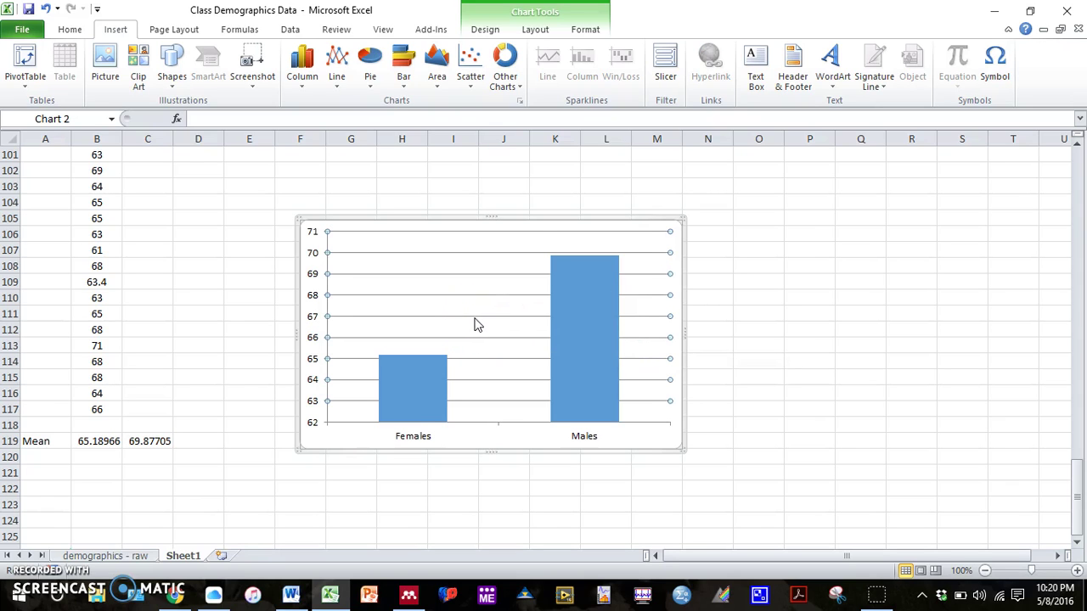
{"action": "key", "text": "Delete"}
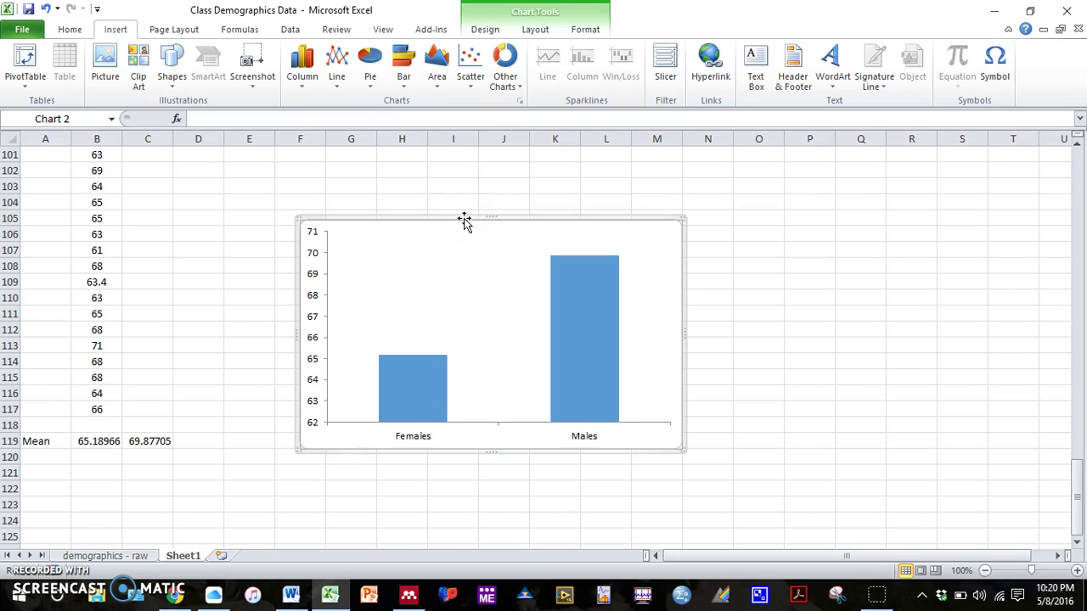
Add a primary horizontal axis title to the chart, placed below the axis.
{"action": "left_click", "coordinate": [535, 31]}
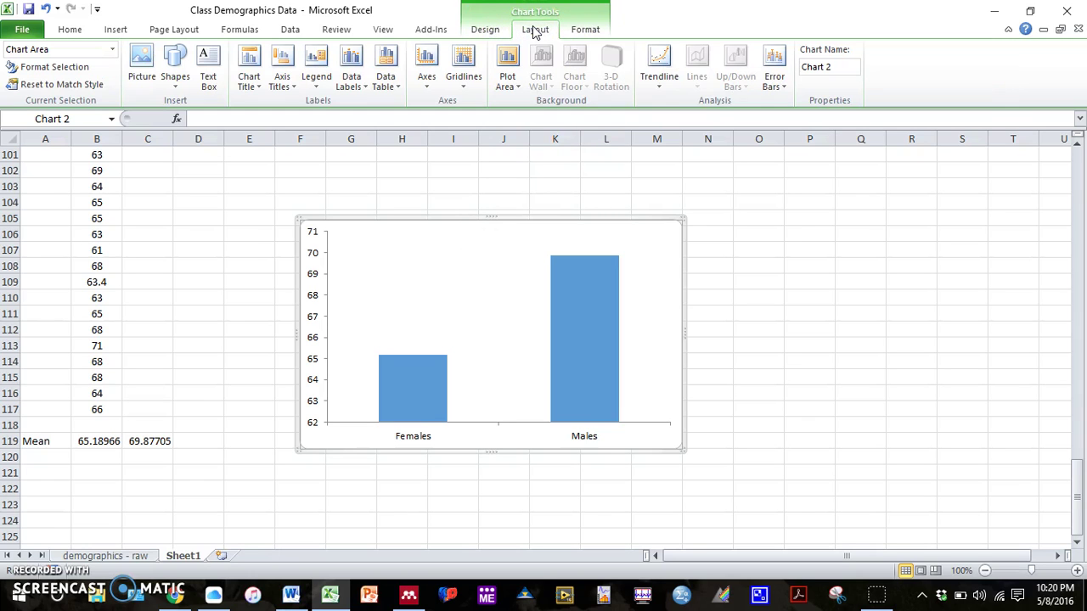
{"action": "left_click", "coordinate": [286, 90]}
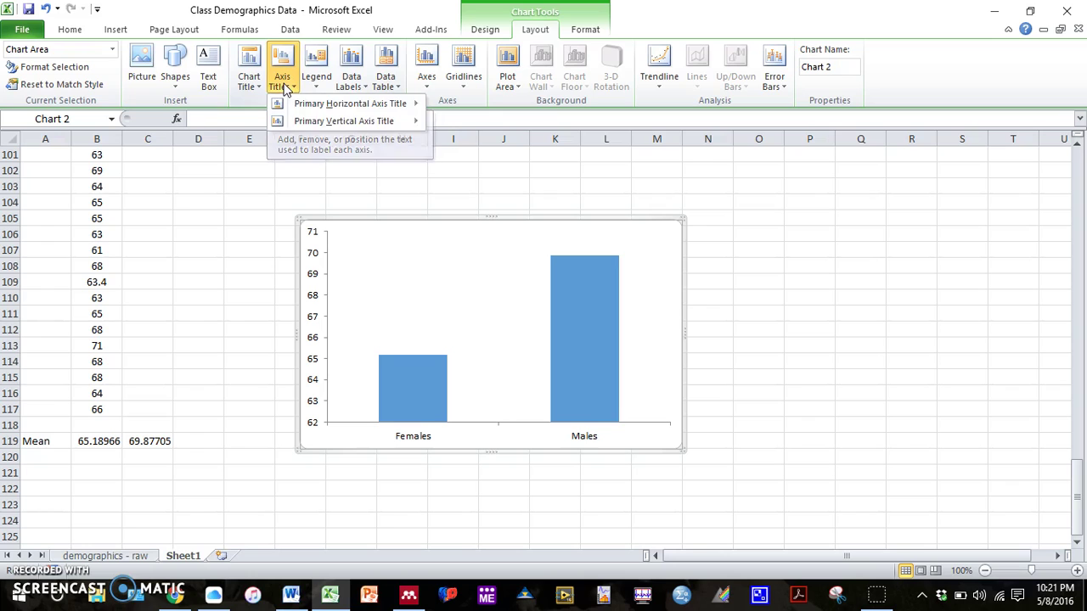
{"action": "mouse_move", "coordinate": [307, 104]}
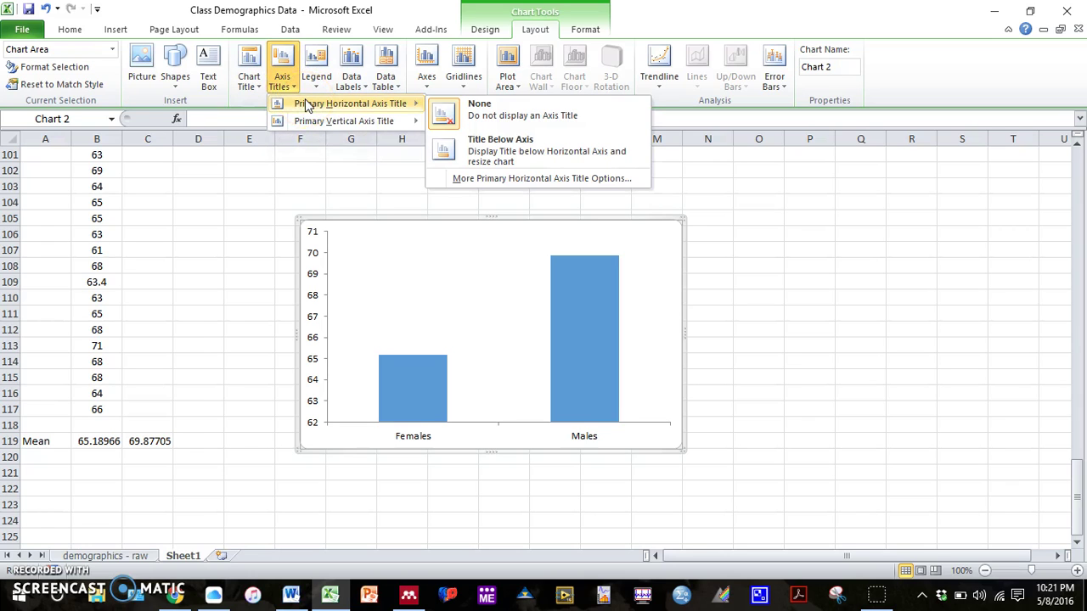
{"action": "left_click", "coordinate": [476, 155]}
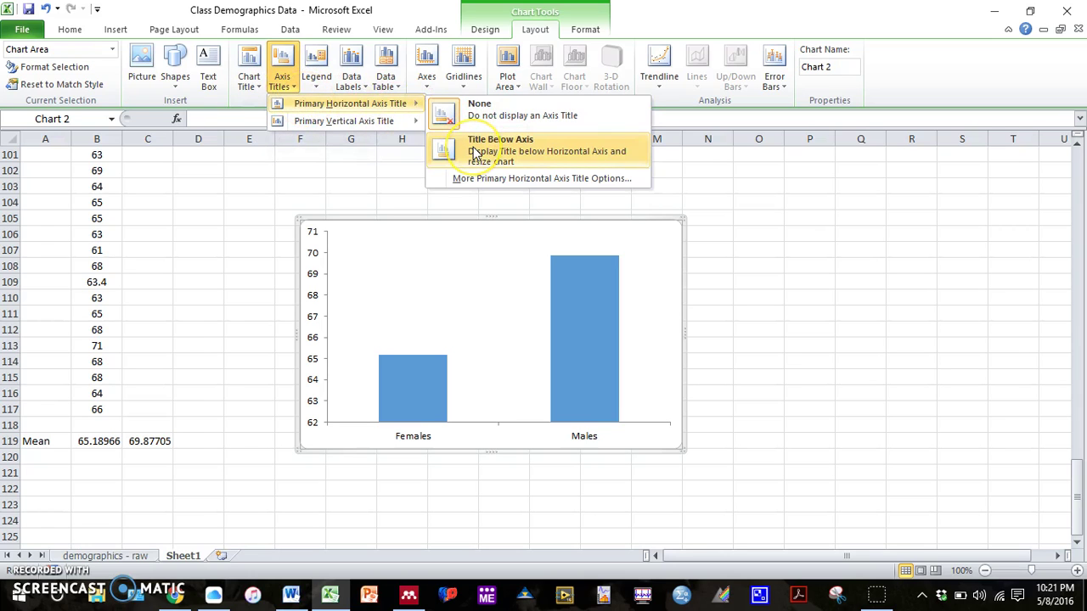
{"action": "left_click", "coordinate": [473, 147]}
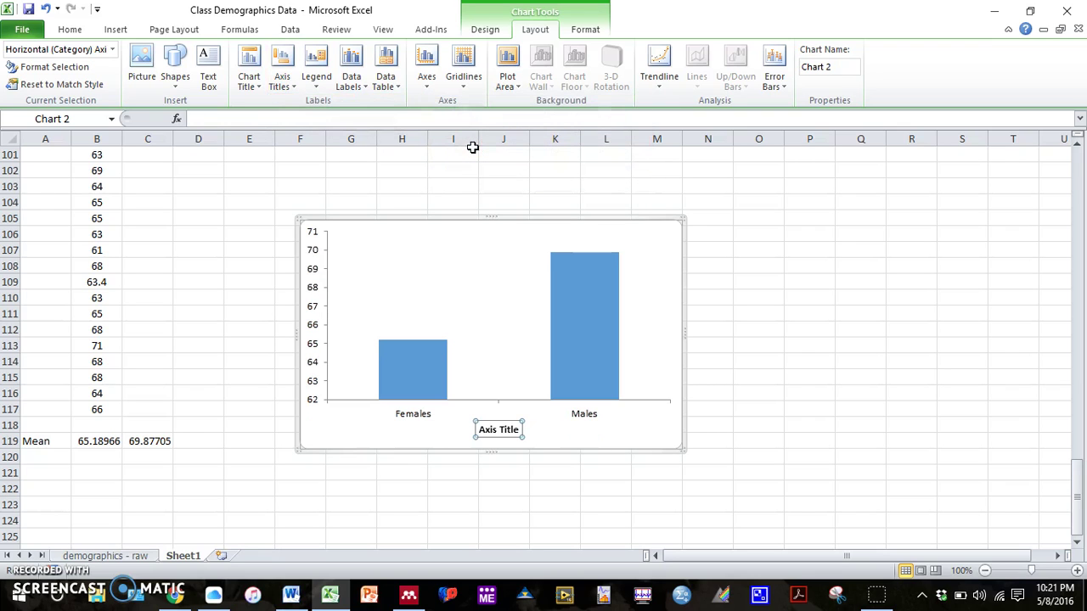
Label the horizontal axis title "Sex" and add a rotated primary vertical axis title reading "Height (in)".
{"action": "type", "text": "Sex"}
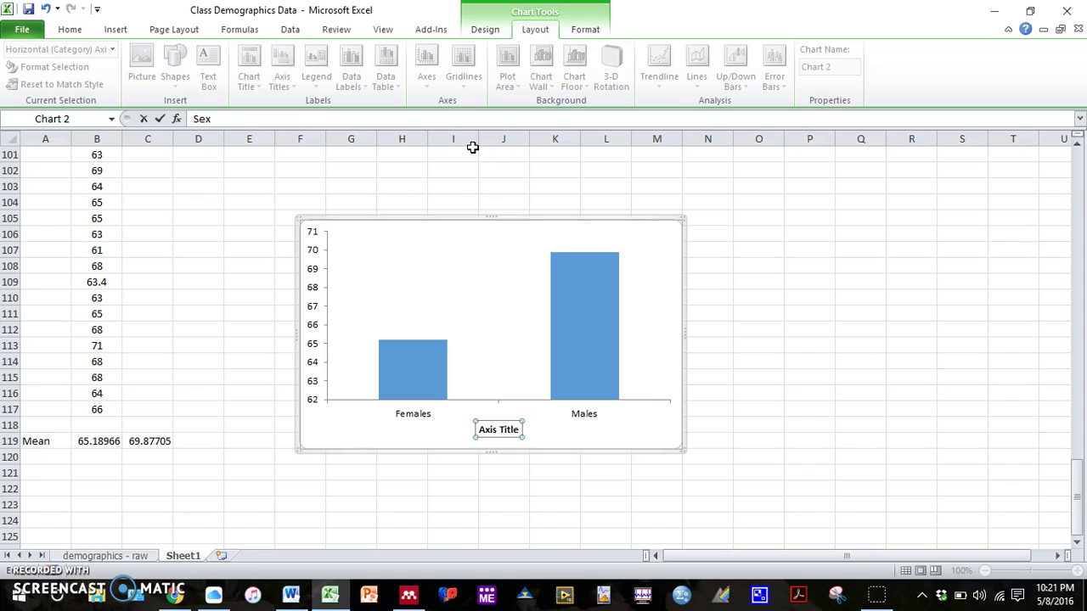
{"action": "key", "text": "Return"}
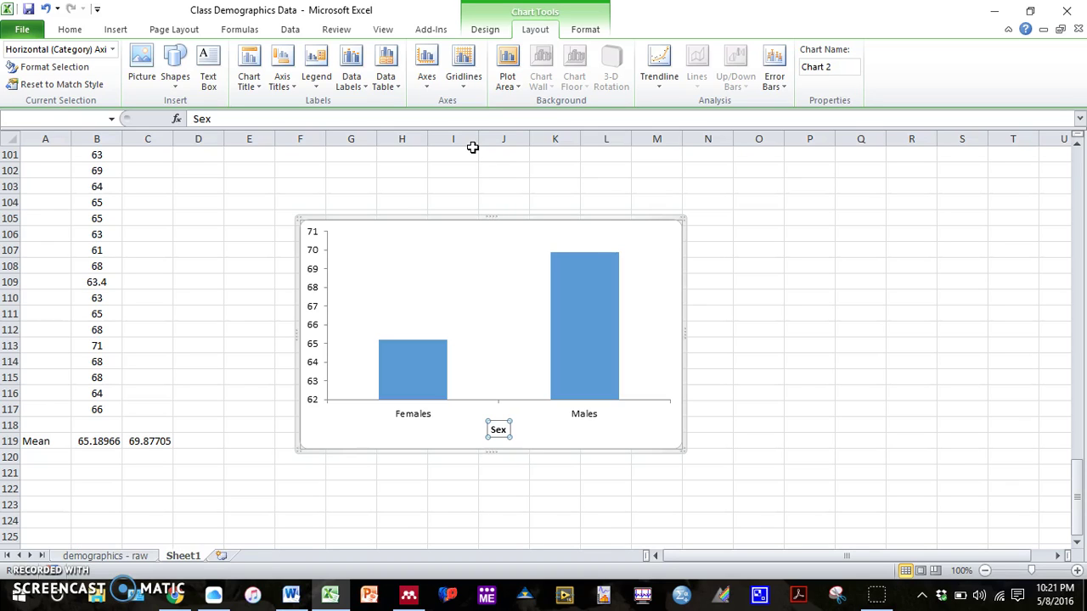
{"action": "left_click", "coordinate": [280, 74]}
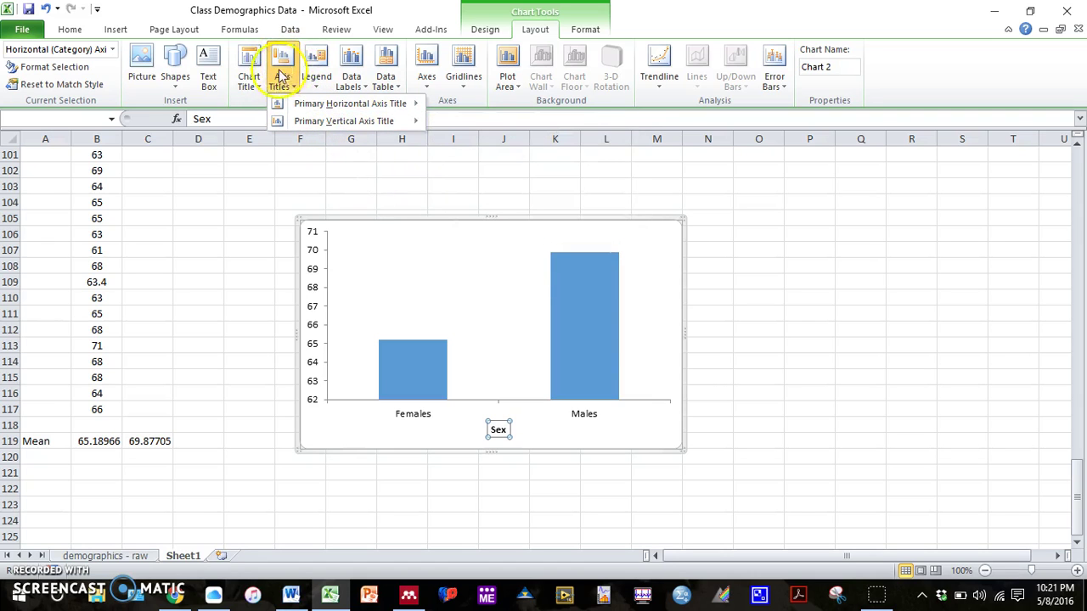
{"action": "mouse_move", "coordinate": [321, 127]}
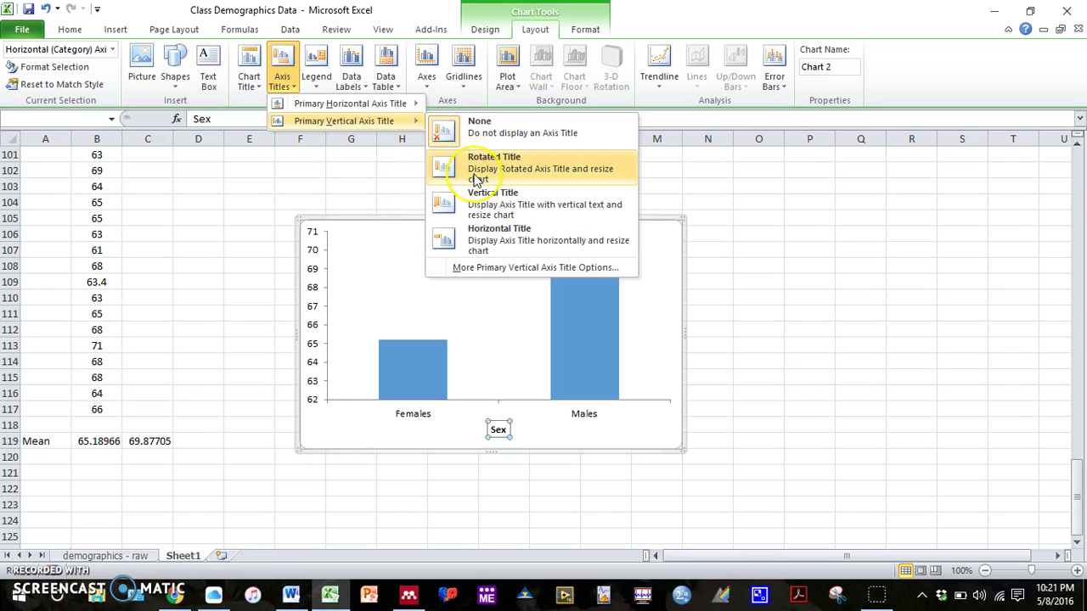
{"action": "left_click", "coordinate": [475, 178]}
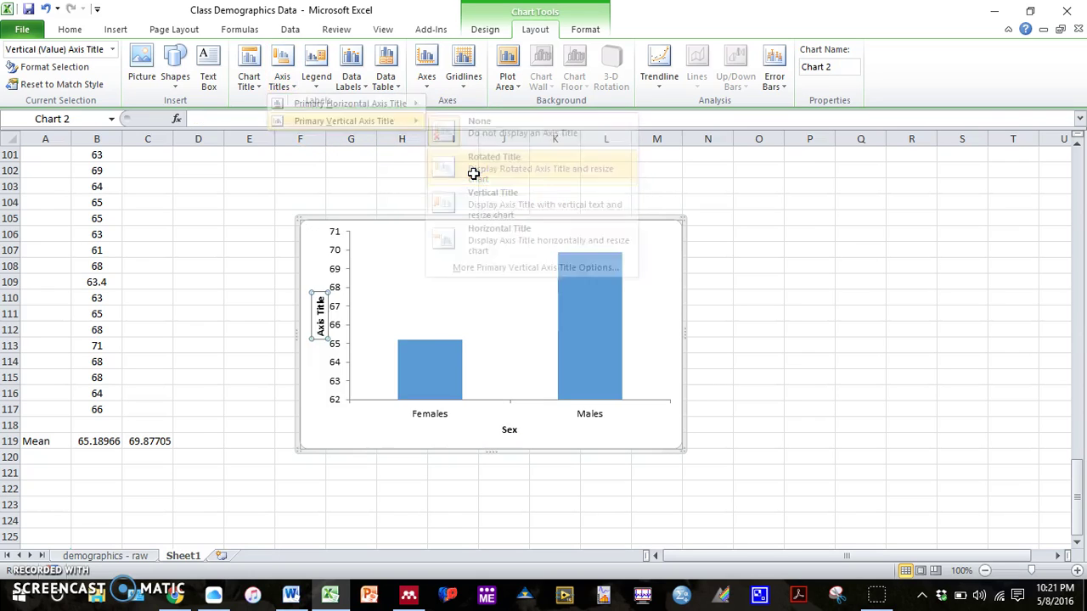
{"action": "type", "text": "Height (in"}
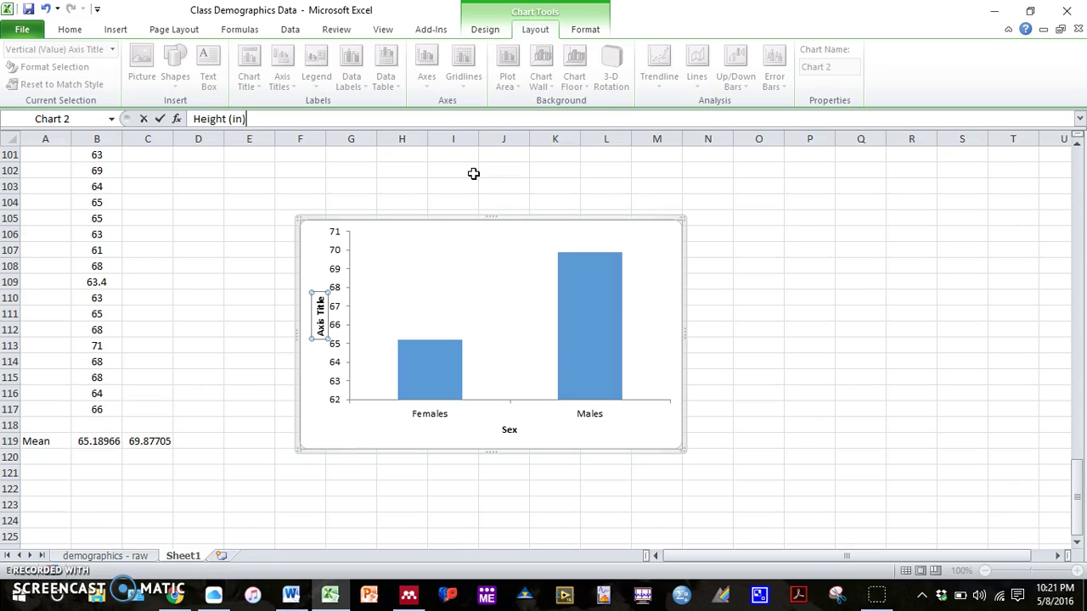
{"action": "key", "text": "Return"}
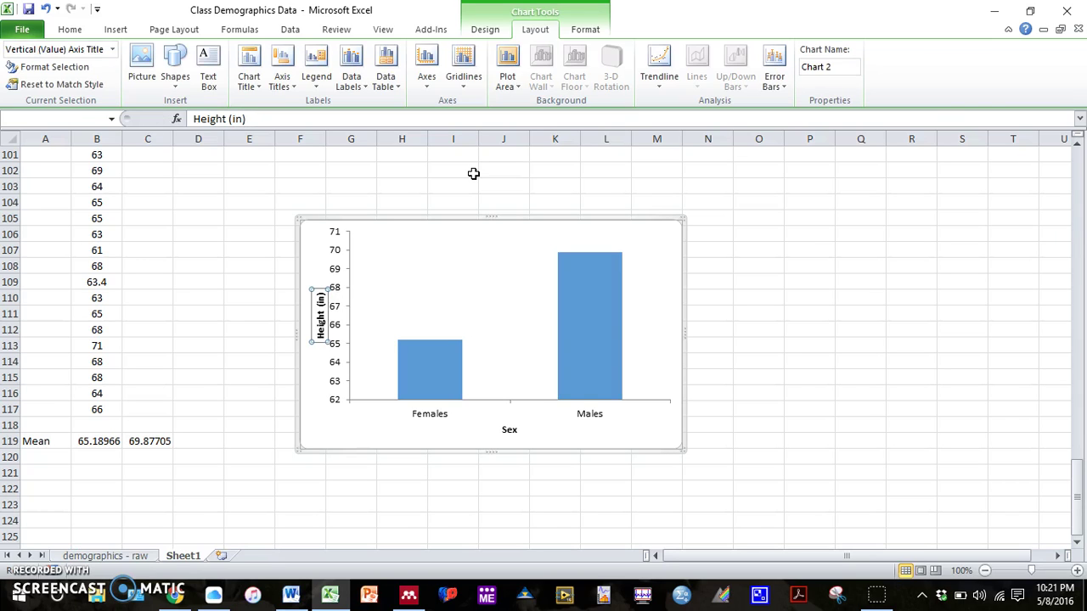
{"action": "left_click", "coordinate": [320, 303]}
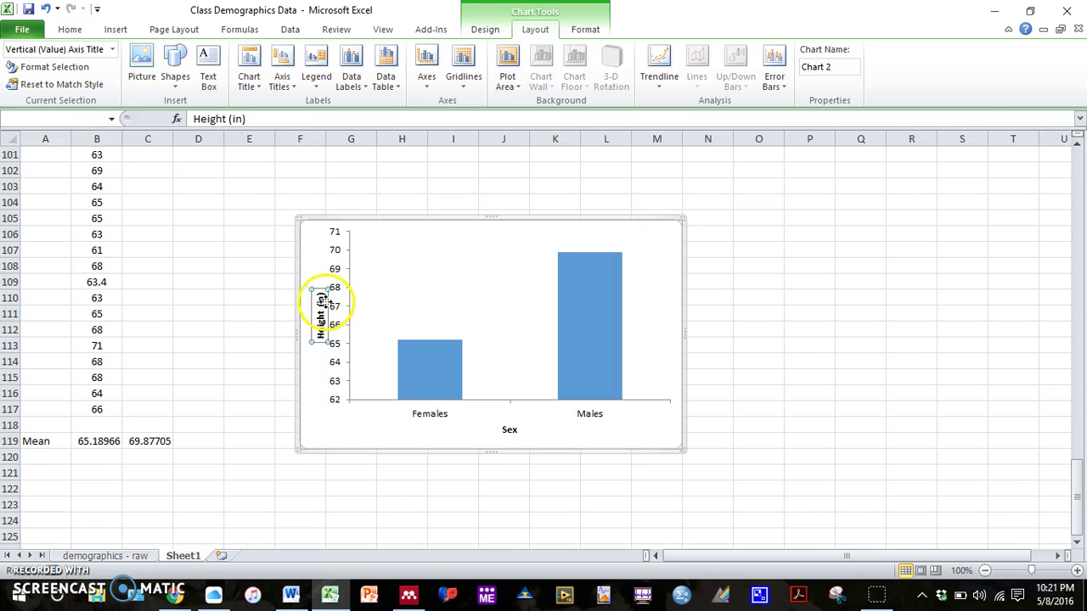
{"action": "left_click", "coordinate": [600, 437]}
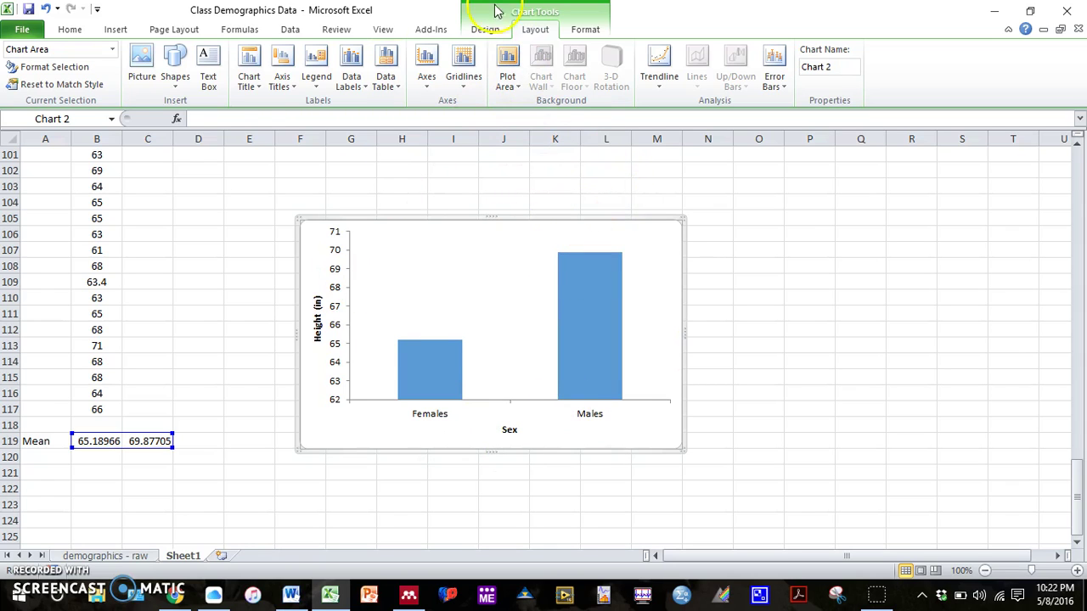
Add a centered overlay chart title and move it below the Females label, beside the Sex axis title.
{"action": "left_click", "coordinate": [249, 79]}
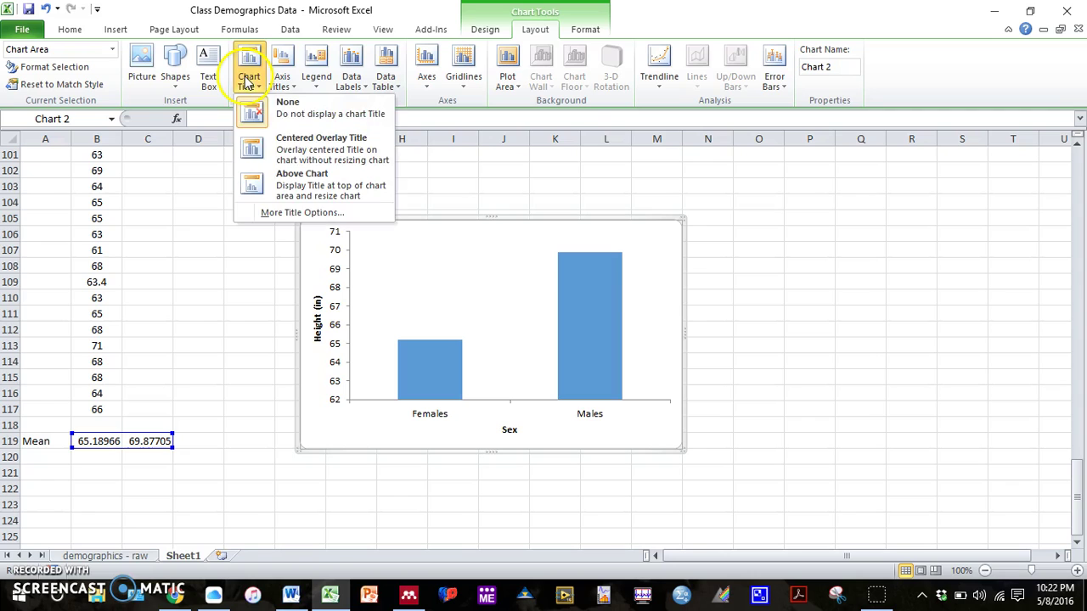
{"action": "left_click", "coordinate": [295, 158]}
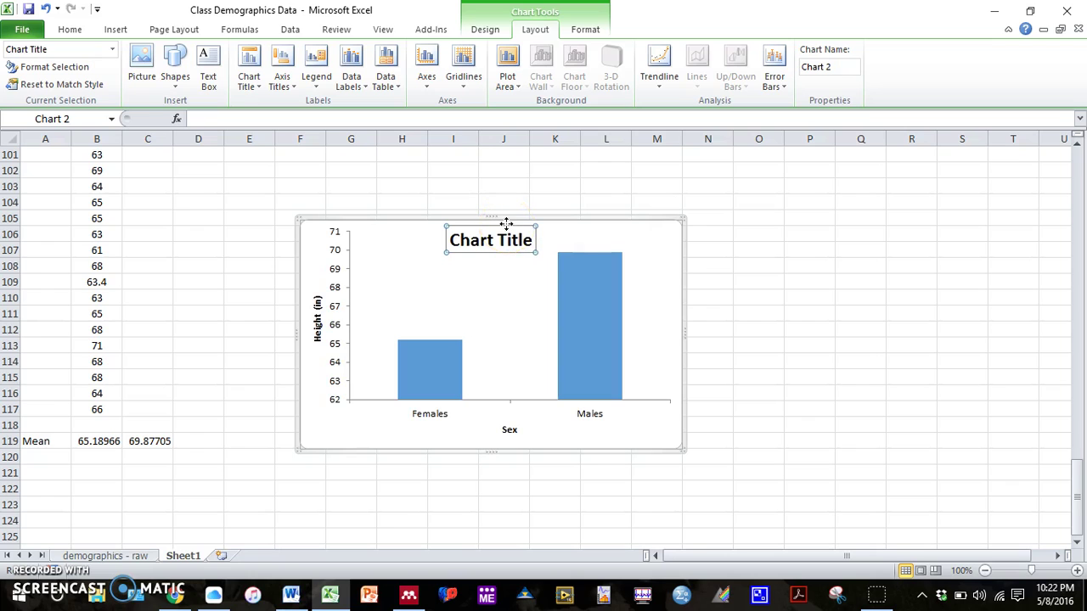
{"action": "left_click_drag", "start_coordinate": [506, 223], "coordinate": [417, 418]}
Extend the chart's lower edge slightly and shorten the plot area from below to make room for the chart title.
{"action": "left_click", "coordinate": [491, 348]}
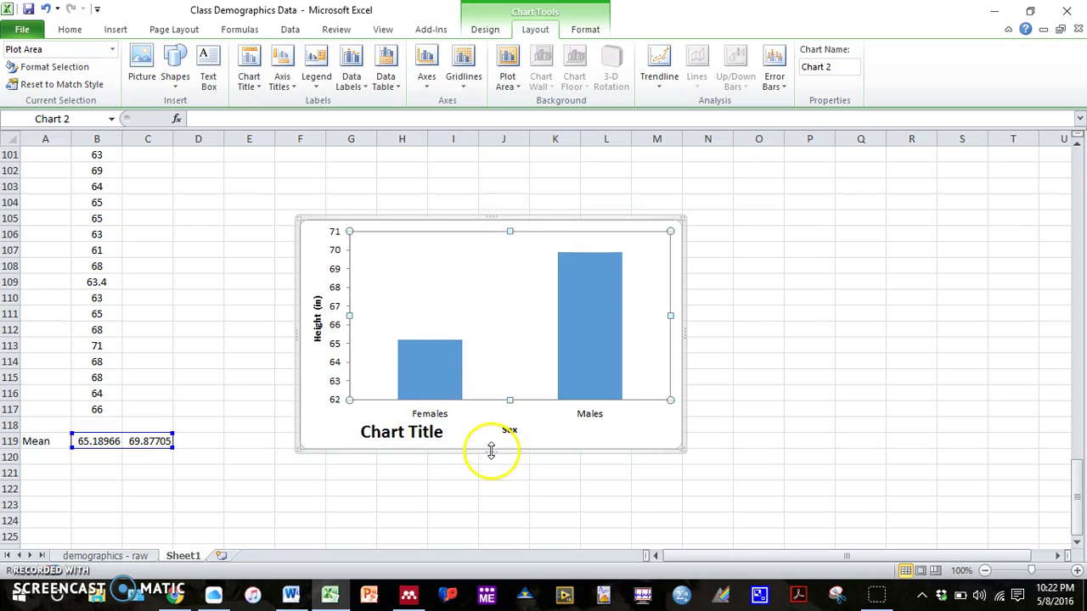
{"action": "left_click_drag", "start_coordinate": [491, 450], "coordinate": [490, 466]}
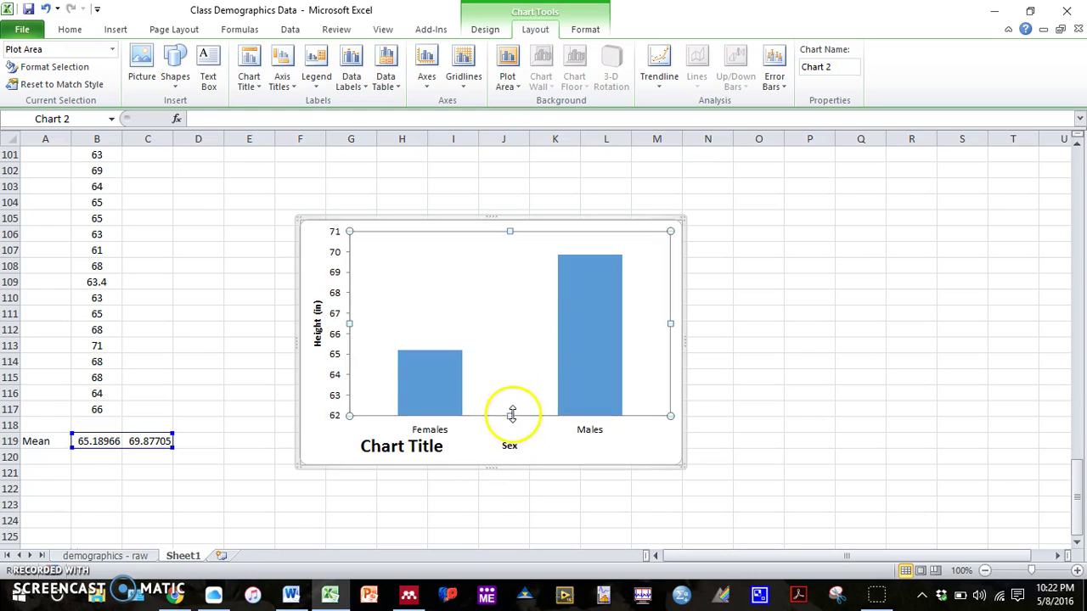
{"action": "left_click_drag", "start_coordinate": [511, 415], "coordinate": [508, 396]}
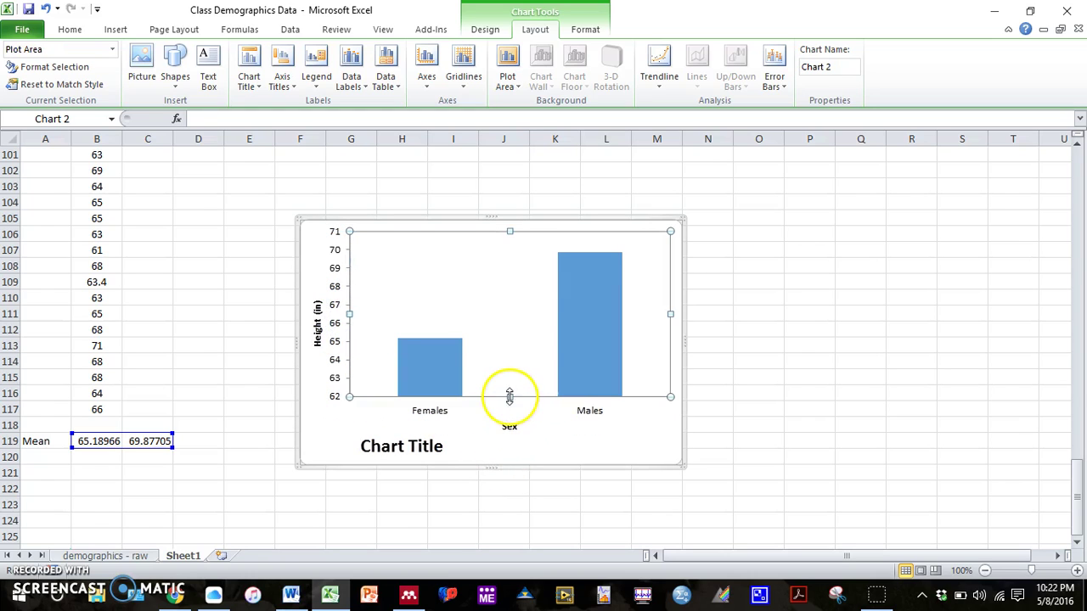
Set the chart title's font size to 10.
{"action": "left_click", "coordinate": [431, 448]}
{"action": "left_click", "coordinate": [70, 29]}
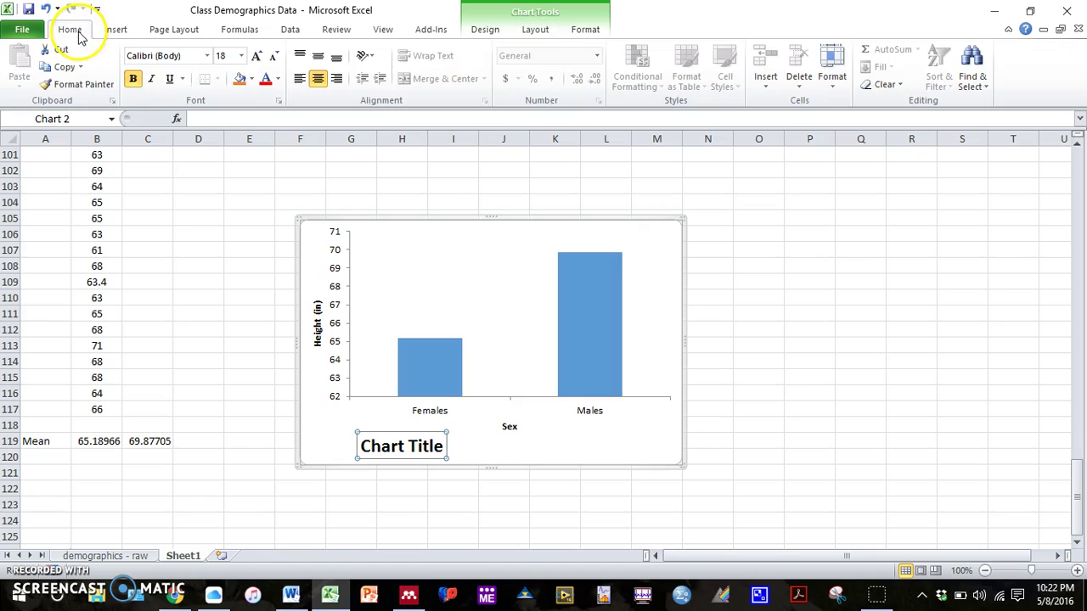
{"action": "left_click", "coordinate": [241, 56]}
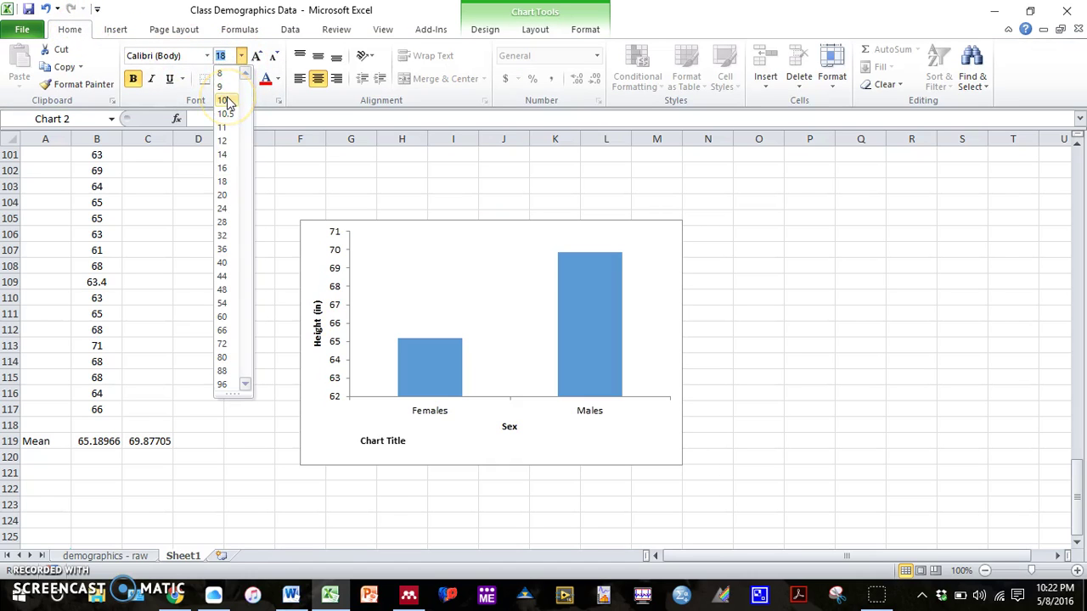
{"action": "left_click", "coordinate": [225, 102]}
Change the chart title text to "Figure 1: The Effect of Sex on Height" and position it beneath the Sex axis title.
{"action": "triple_click", "coordinate": [382, 441]}
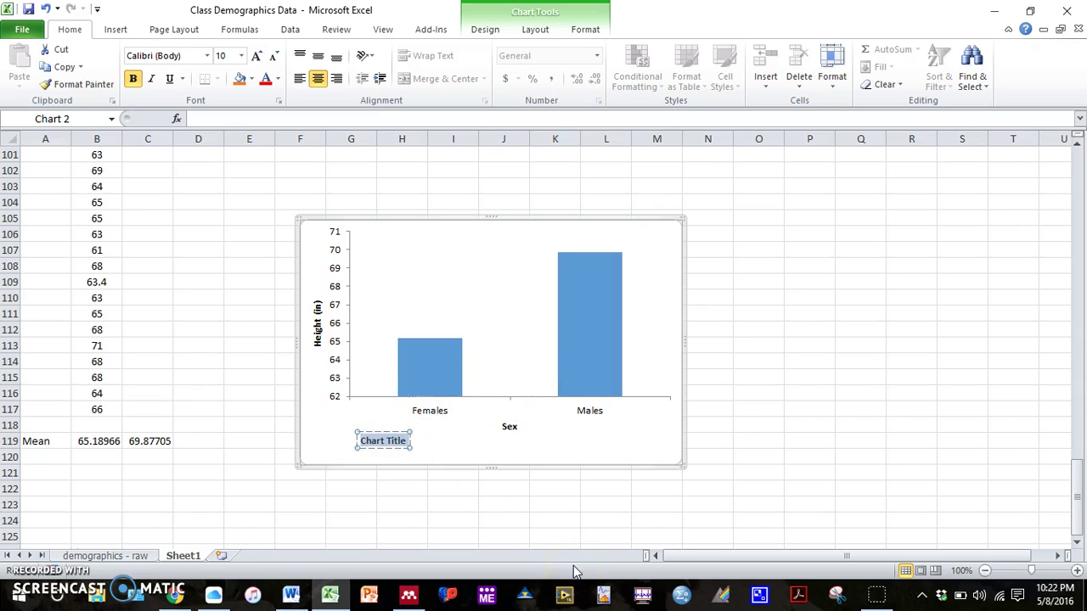
{"action": "type", "text": "Figure 1"}
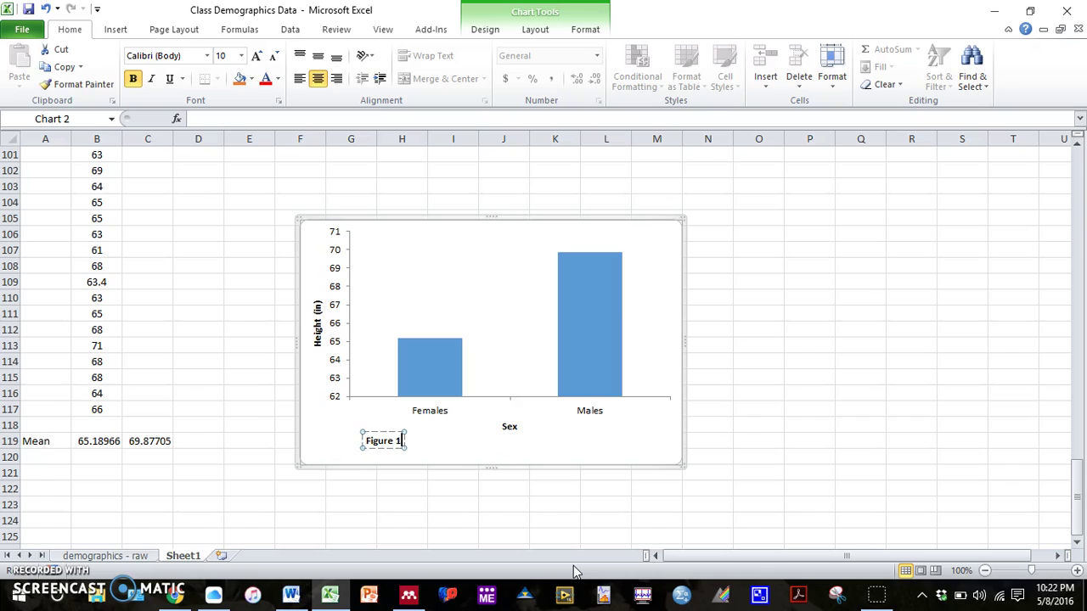
{"action": "type", "text": ": The Effe"}
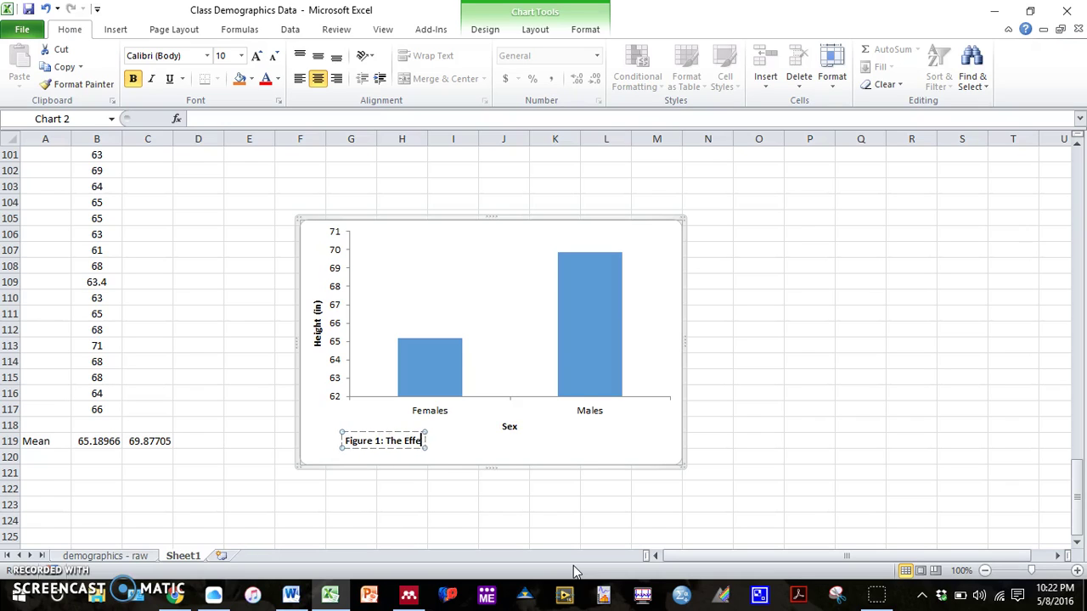
{"action": "type", "text": "ct of Sex o"}
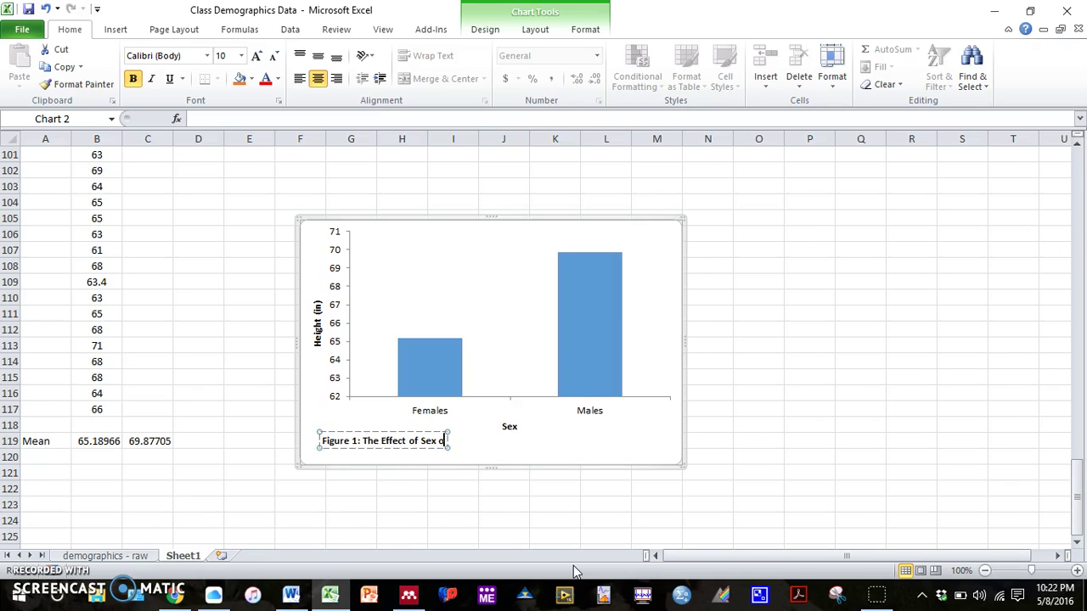
{"action": "type", "text": "n Height"}
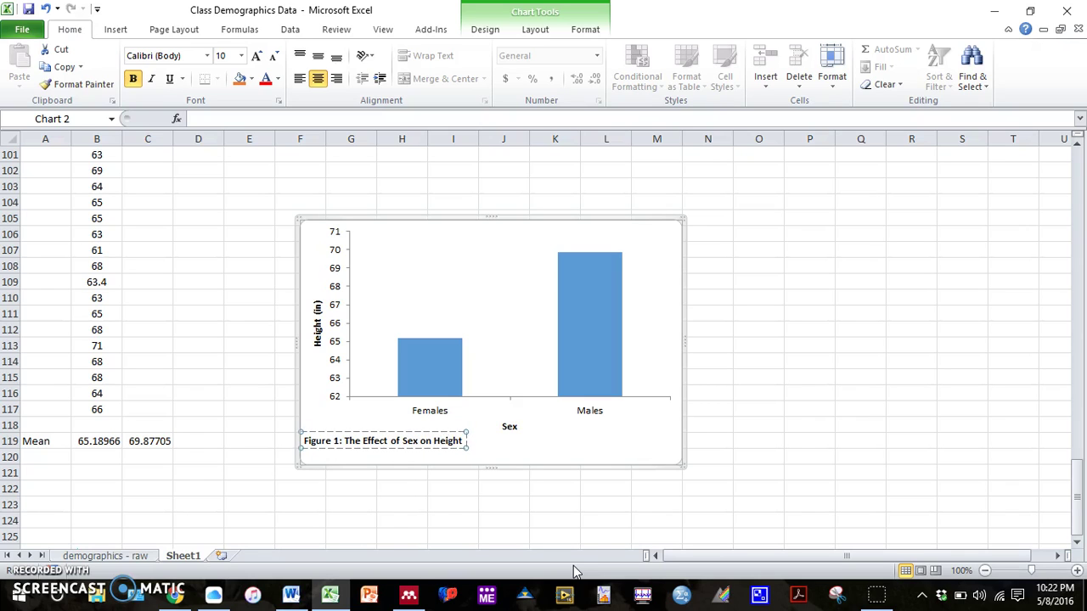
{"action": "left_click_drag", "start_coordinate": [353, 443], "coordinate": [500, 457]}
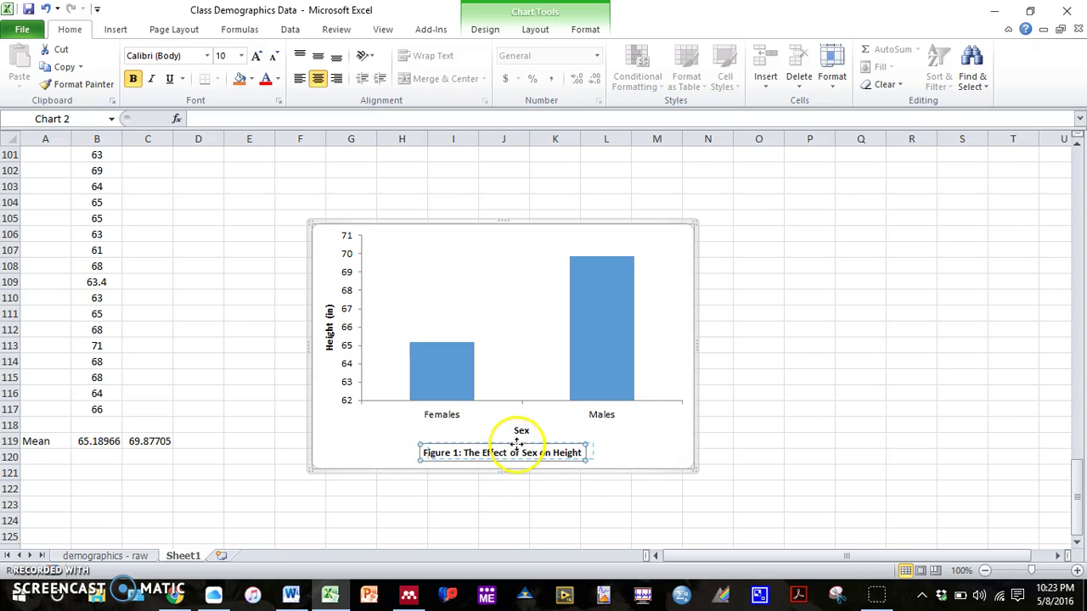
{"action": "left_click", "coordinate": [657, 492]}
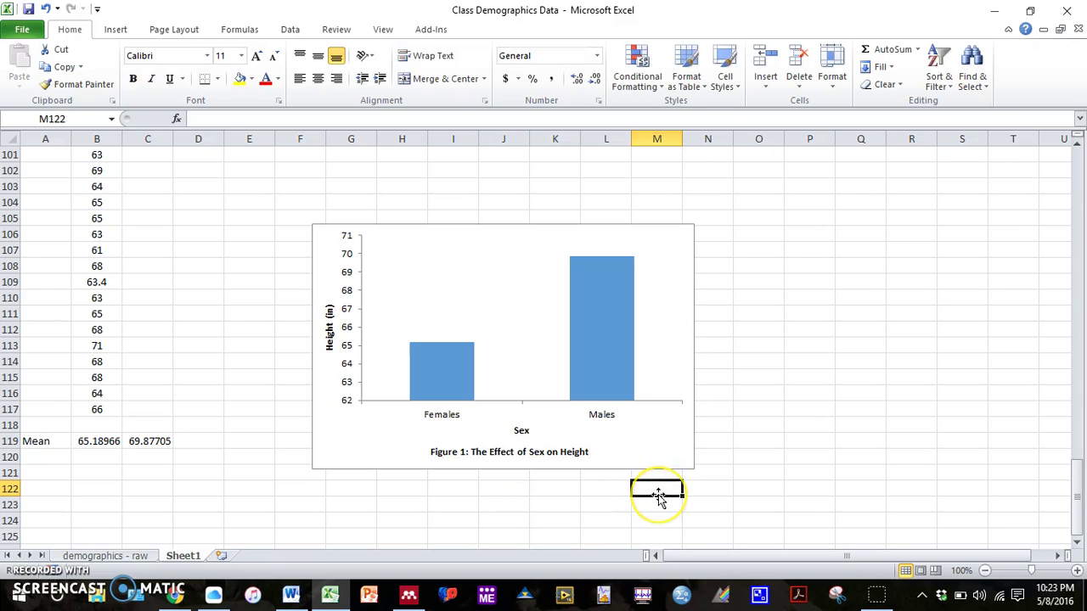
Copy the whole height chart and paste it as a picture into the blank Microsoft Word document.
{"action": "left_click", "coordinate": [605, 228]}
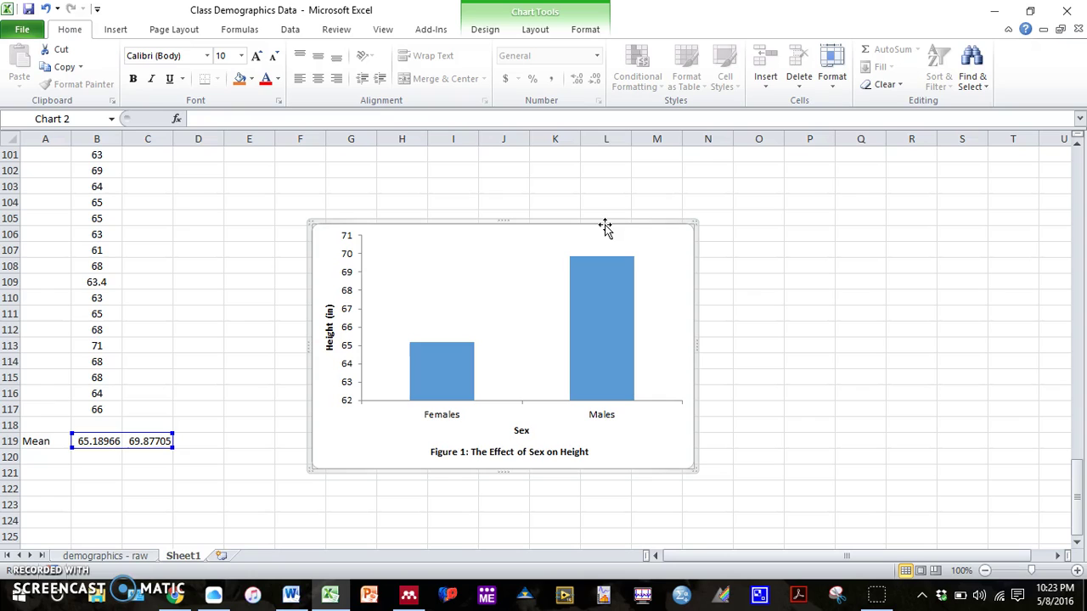
{"action": "right_click", "coordinate": [604, 231]}
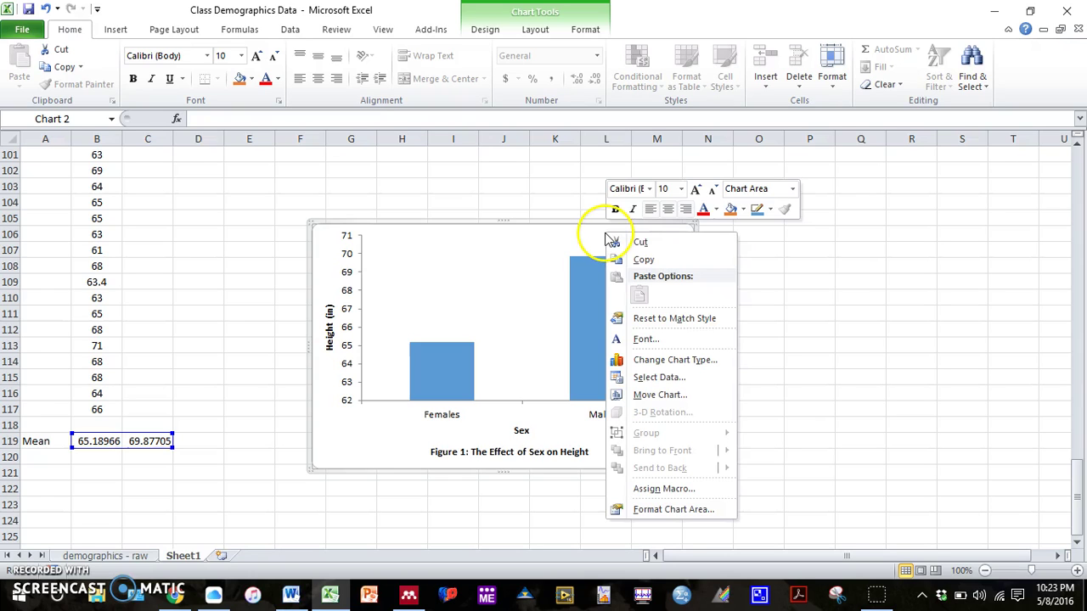
{"action": "left_click", "coordinate": [671, 260]}
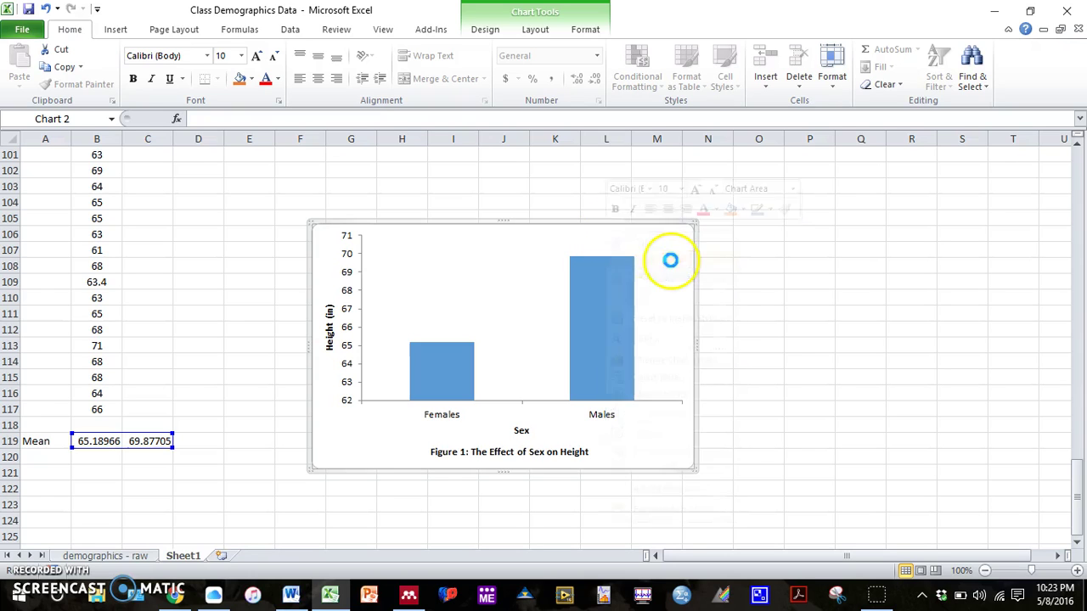
{"action": "left_click", "coordinate": [297, 601]}
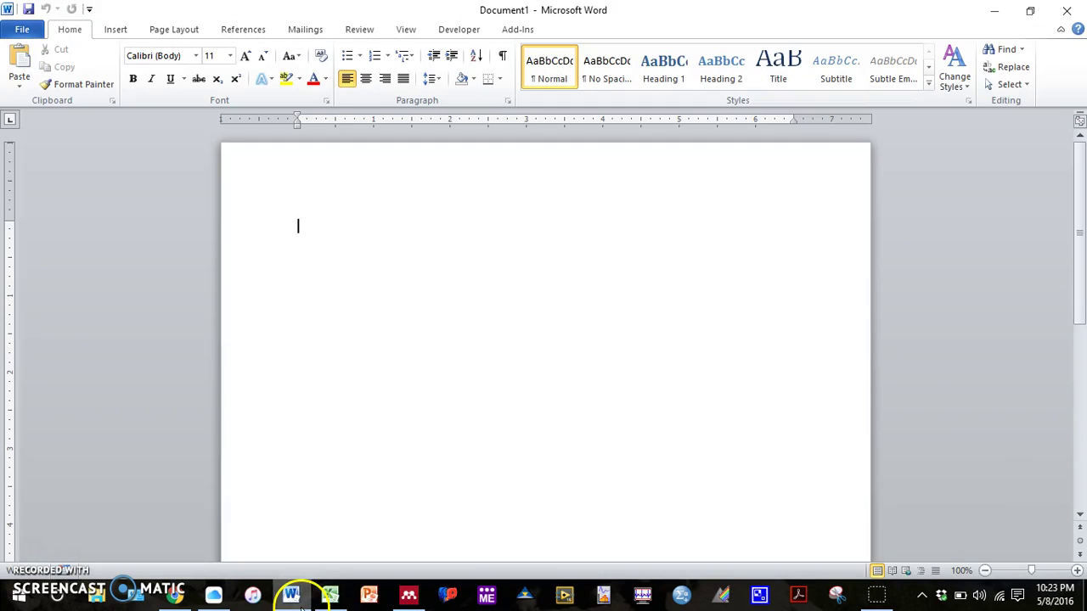
{"action": "right_click", "coordinate": [330, 234]}
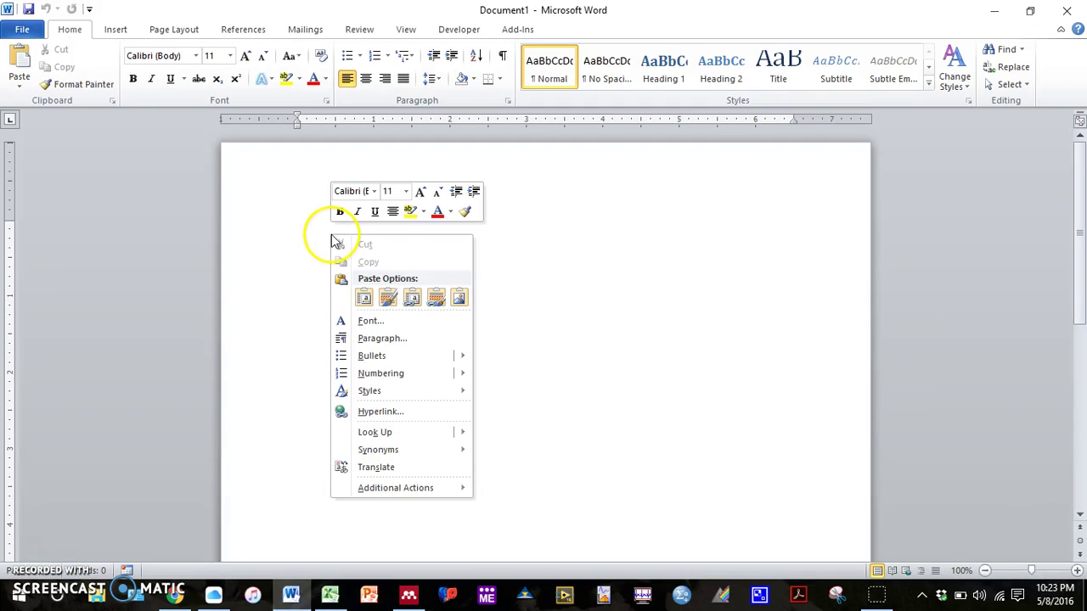
{"action": "left_click", "coordinate": [459, 297]}
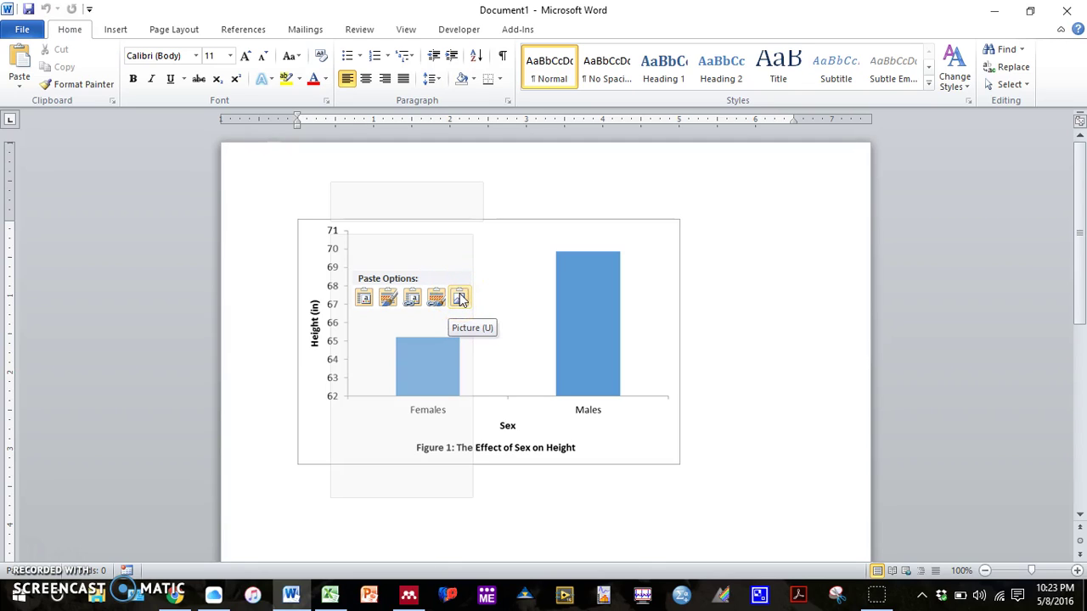
{"action": "left_click", "coordinate": [459, 297]}
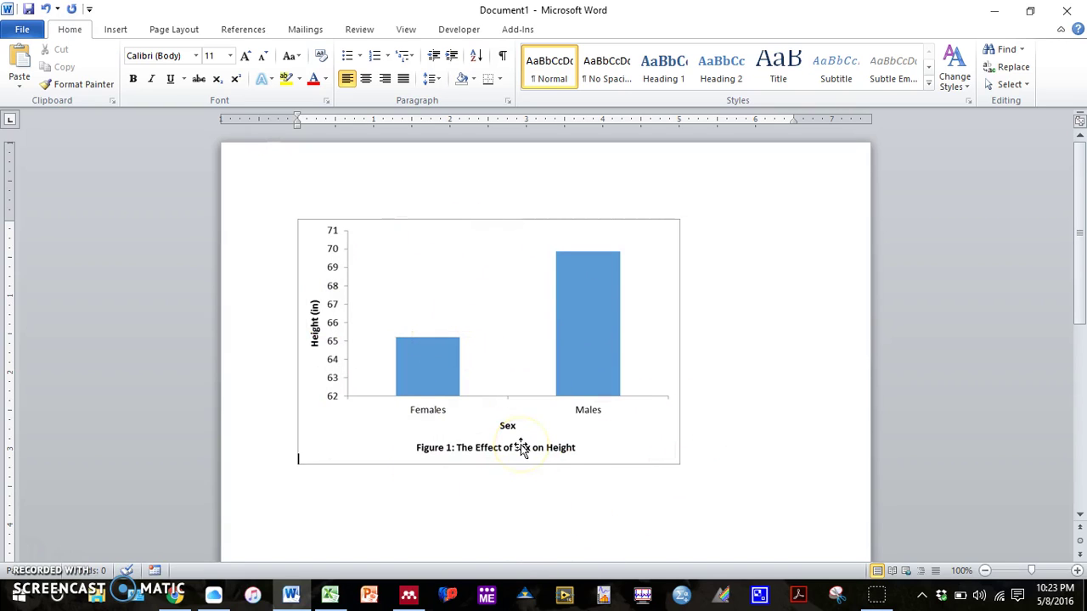
{"action": "left_click_drag", "start_coordinate": [499, 405], "coordinate": [527, 470]}
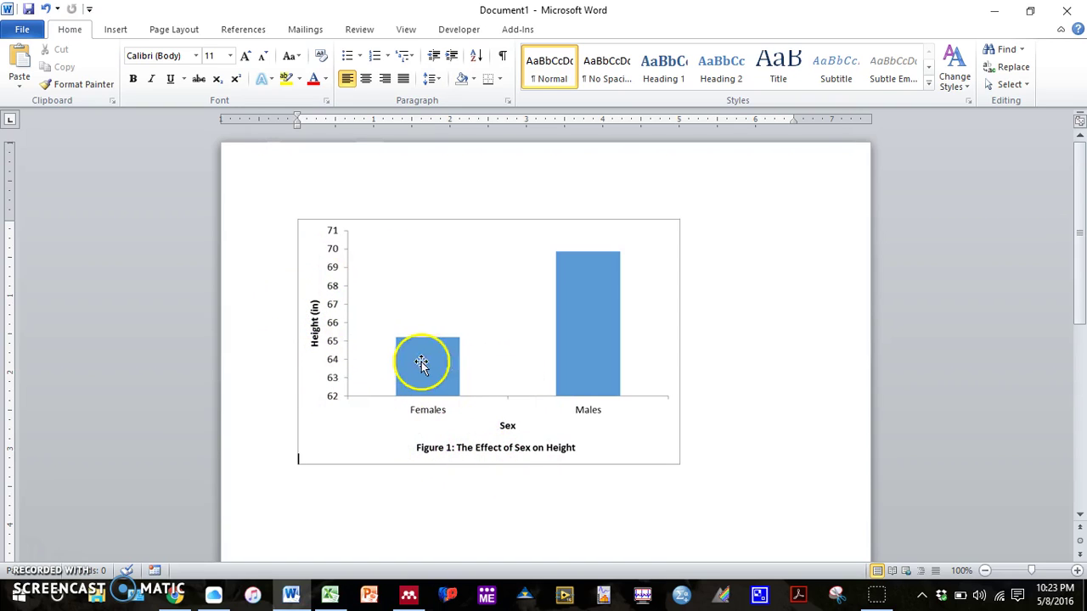
{"action": "left_click", "coordinate": [658, 437]}
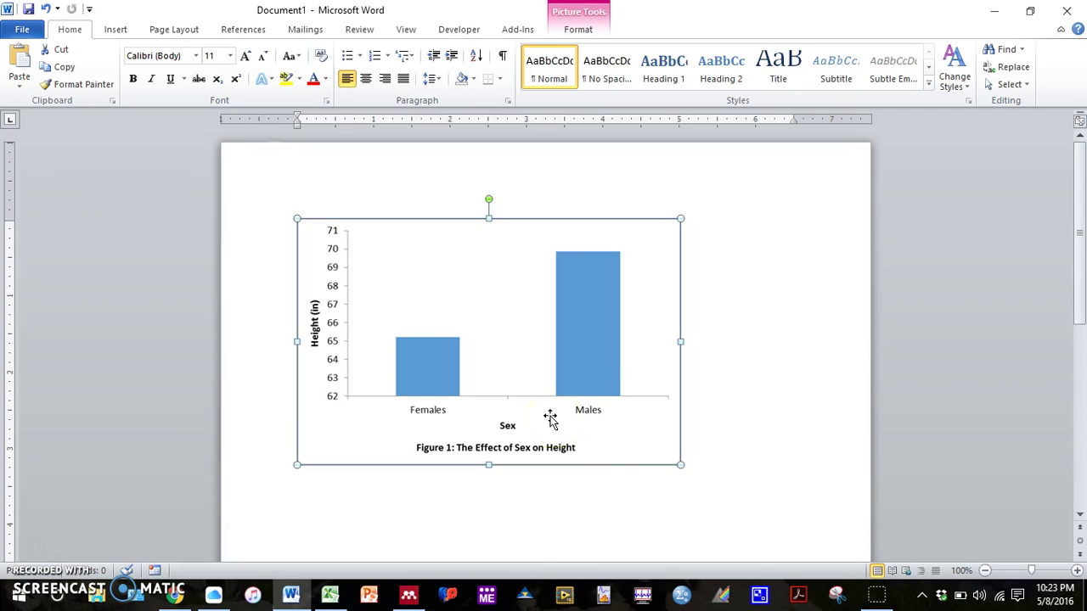
{"action": "left_click", "coordinate": [779, 501]}
Set the chart picture's text wrapping to Square and move it slightly right and down on the page.
{"action": "left_click", "coordinate": [533, 355]}
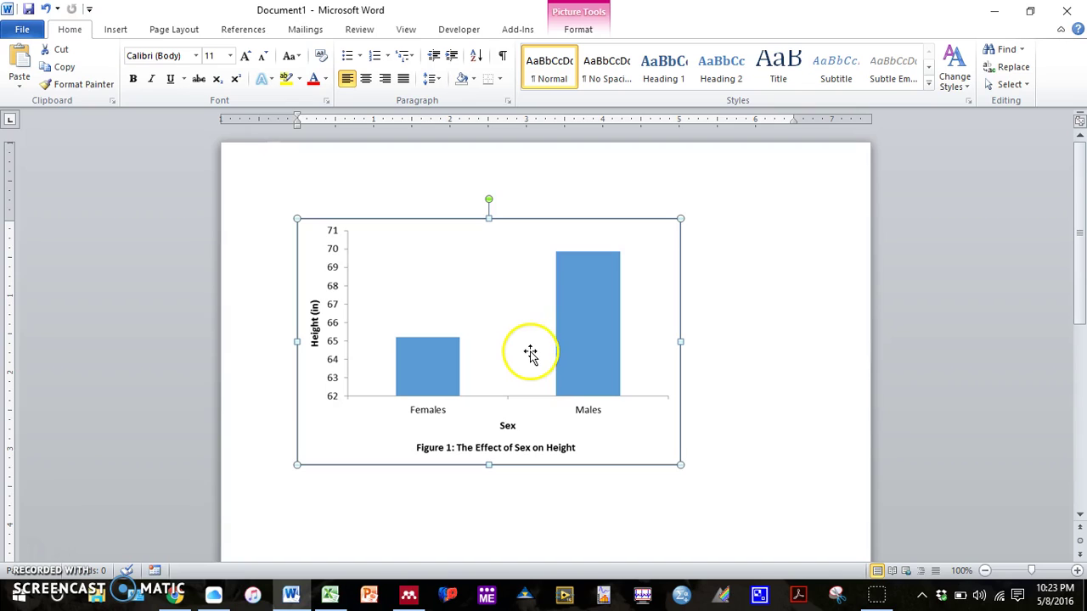
{"action": "right_click", "coordinate": [530, 355]}
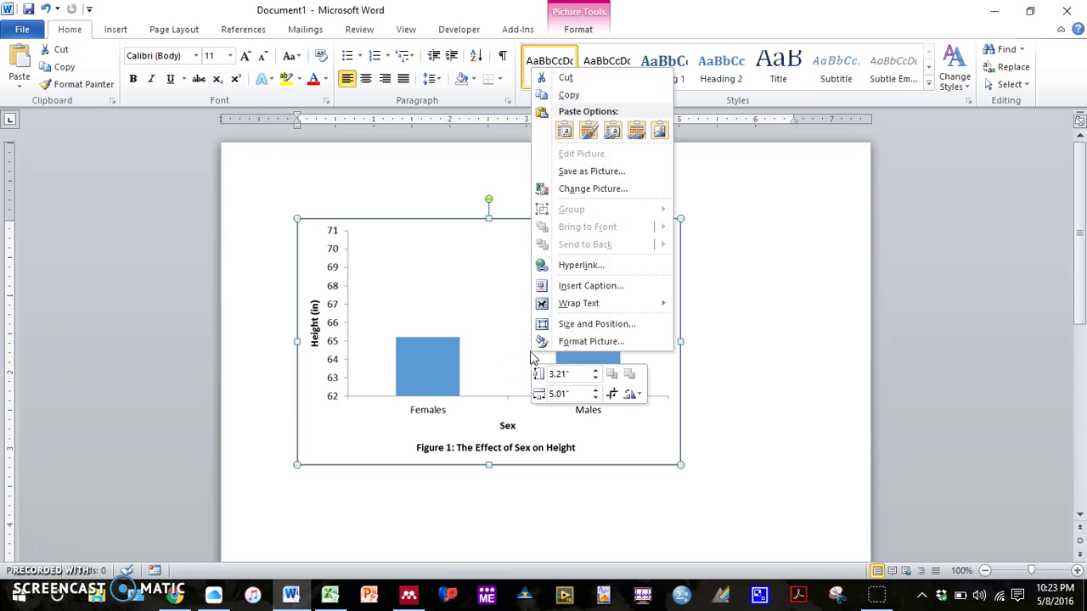
{"action": "mouse_move", "coordinate": [617, 315]}
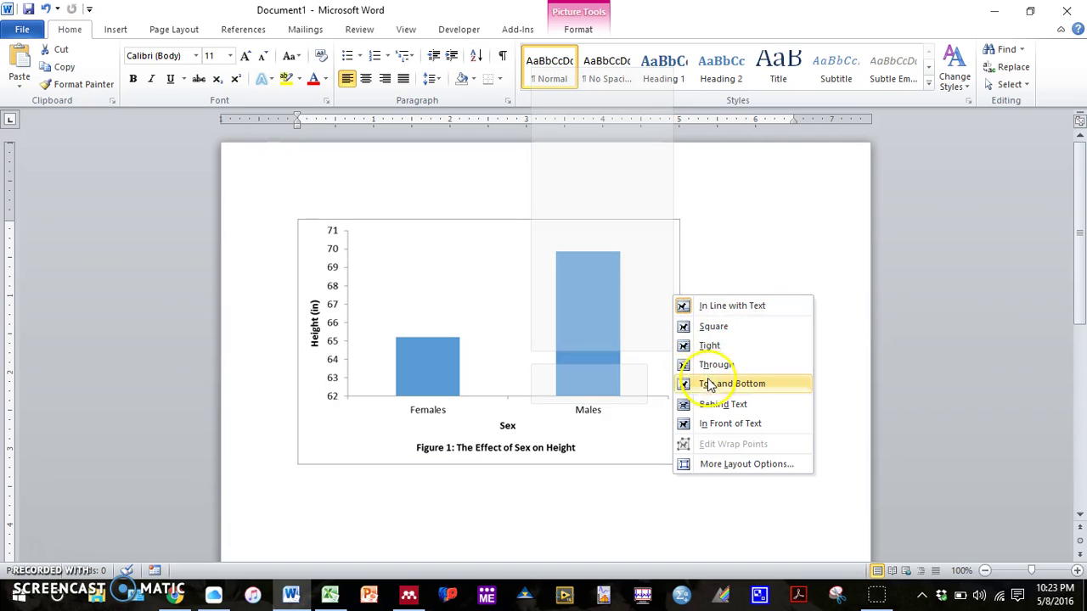
{"action": "left_click", "coordinate": [711, 329]}
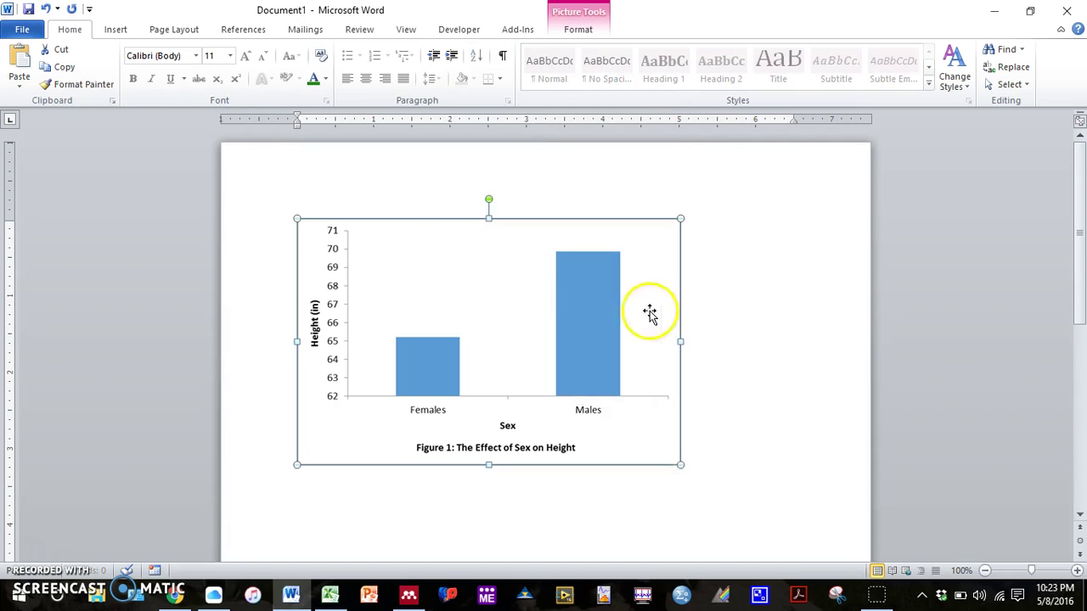
{"action": "left_click_drag", "start_coordinate": [498, 298], "coordinate": [548, 315]}
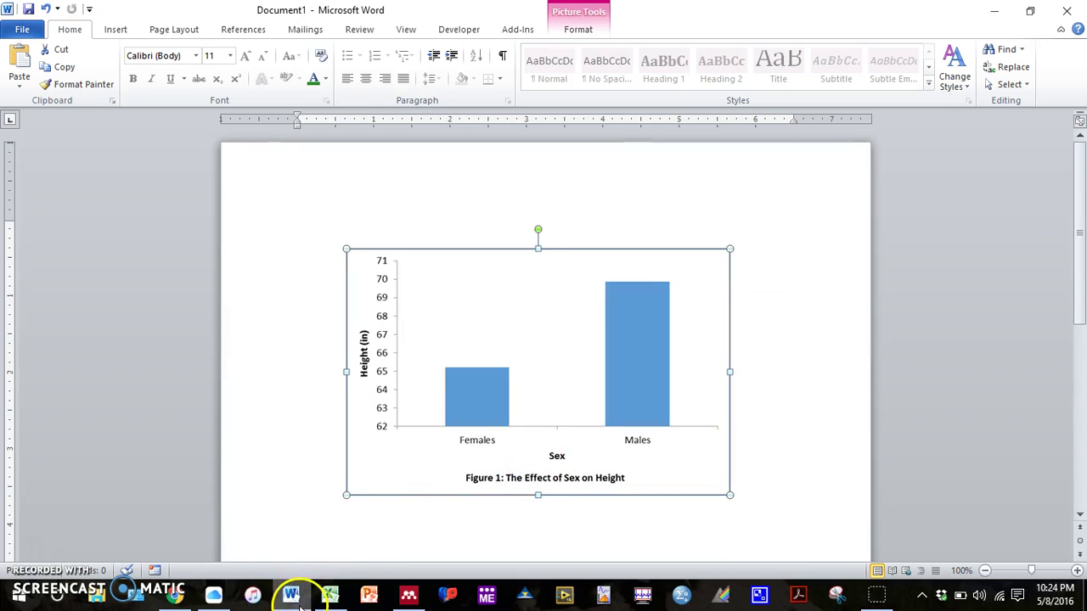
Switch to the Class Demographics Data workbook in Excel and go to the start of the "demographics - raw" sheet.
{"action": "mouse_move", "coordinate": [299, 603]}
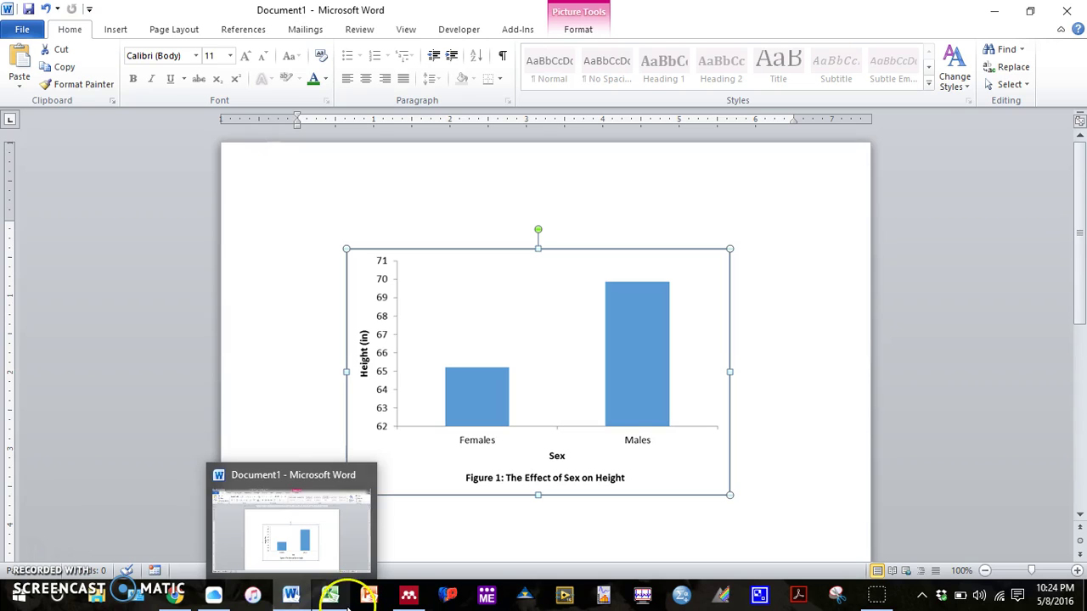
{"action": "left_click", "coordinate": [329, 594]}
{"action": "left_click", "coordinate": [255, 505]}
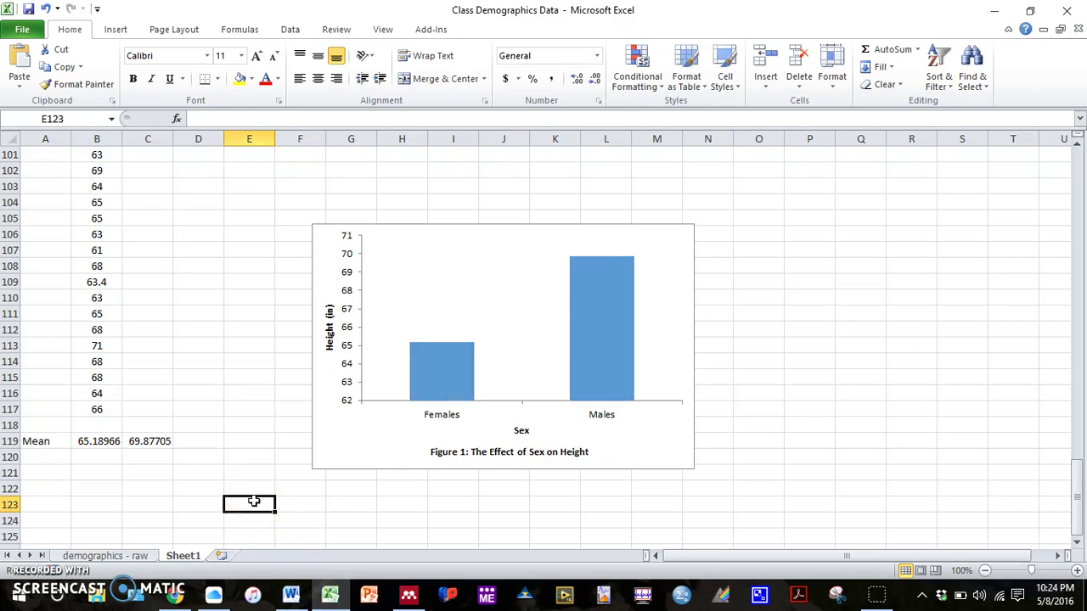
{"action": "left_click", "coordinate": [261, 506]}
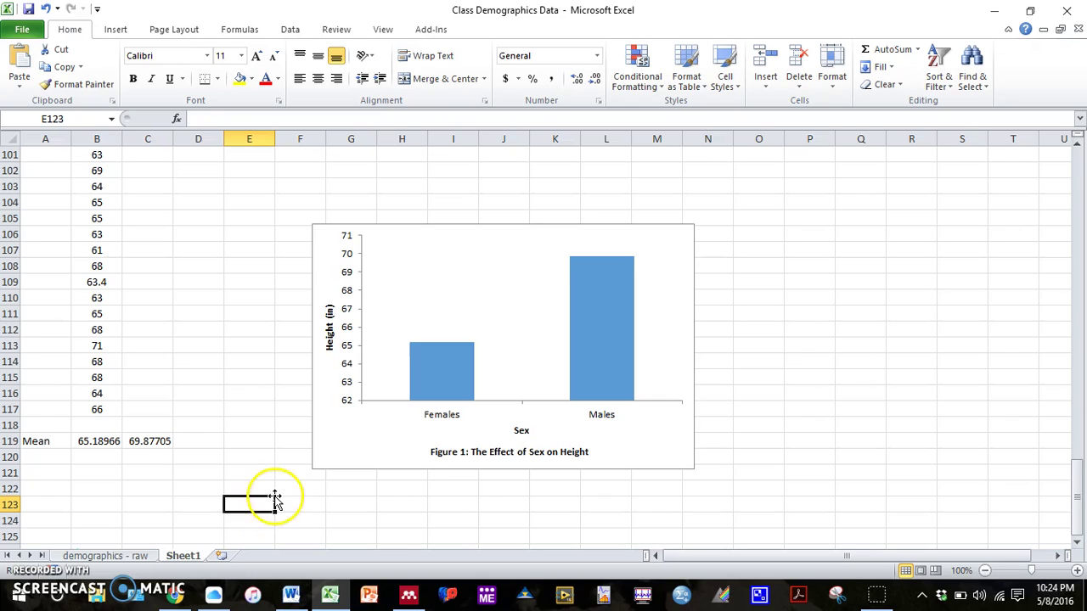
{"action": "scroll", "coordinate": [272, 501], "scroll_direction": "up", "scroll_amount": 1}
{"action": "scroll", "coordinate": [271, 500], "scroll_direction": "down", "scroll_amount": 1}
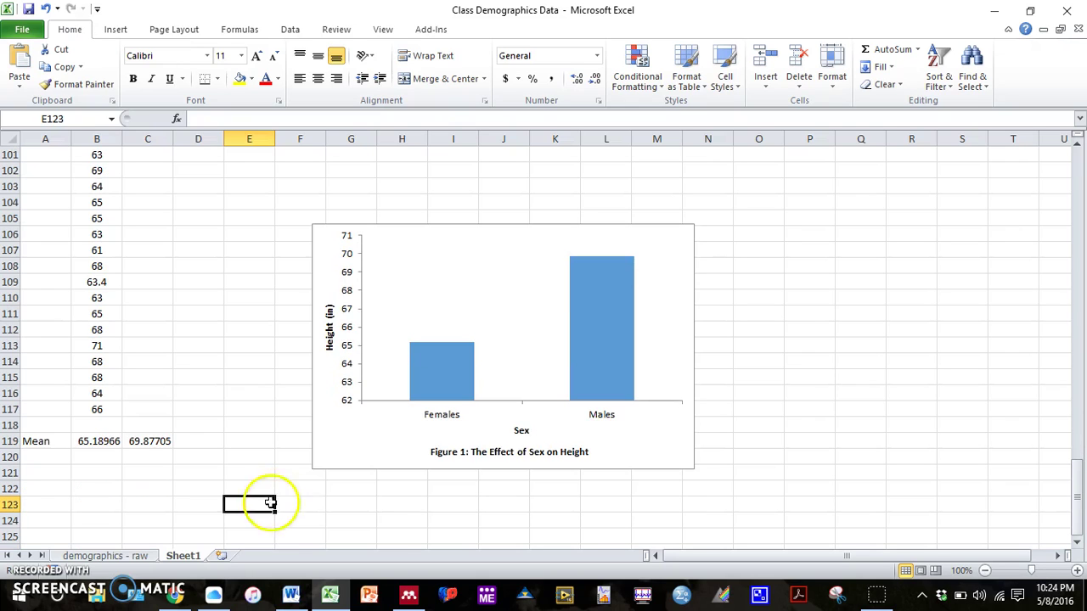
{"action": "left_click", "coordinate": [133, 560]}
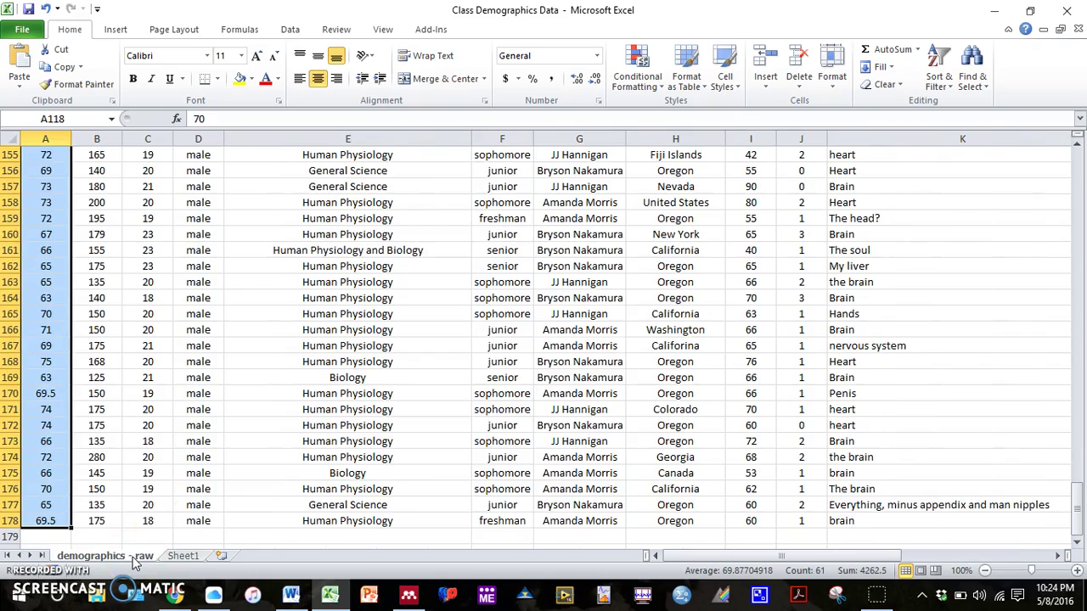
{"action": "scroll", "coordinate": [133, 282], "scroll_direction": "up", "scroll_amount": 20}
{"action": "scroll", "coordinate": [134, 282], "scroll_direction": "up", "scroll_amount": 20}
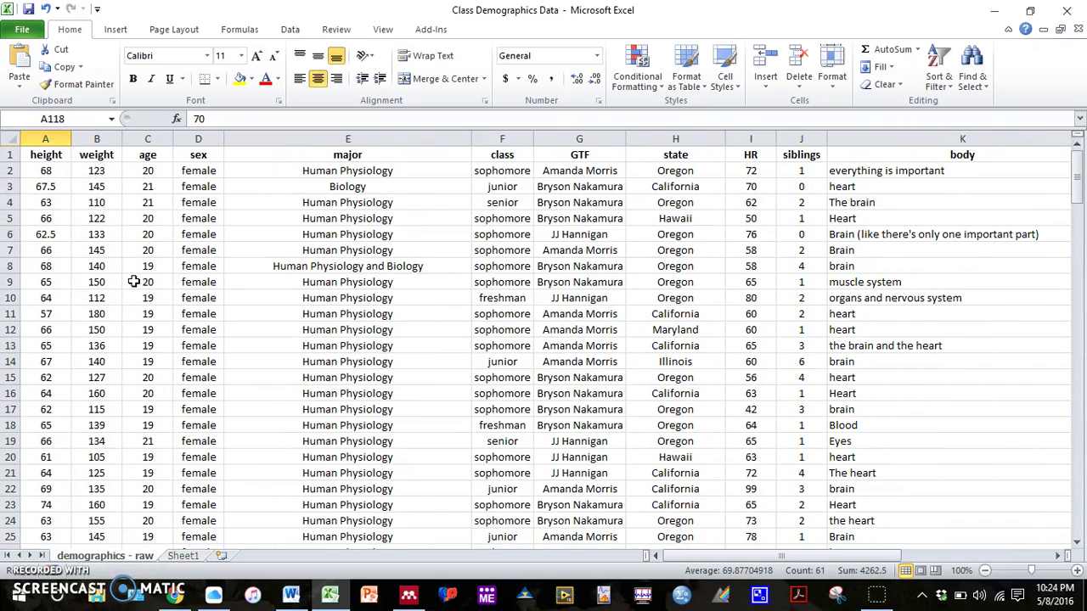
Copy the height and weight columns with their headers, A1:B178, and paste them at A1 of a new worksheet.
{"action": "left_click", "coordinate": [92, 204]}
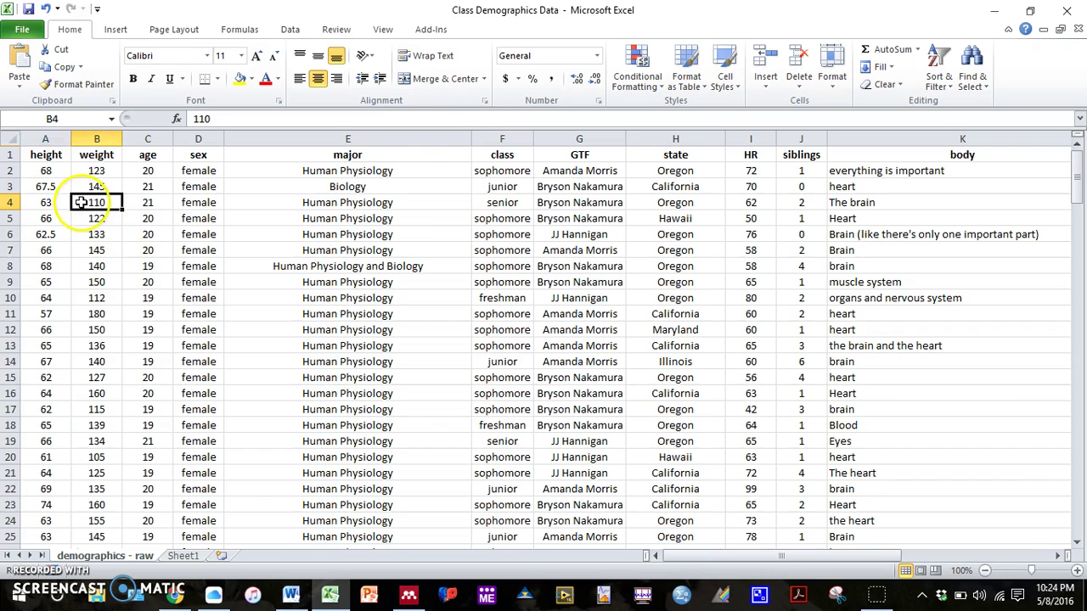
{"action": "left_click", "coordinate": [49, 155]}
{"action": "left_click_drag", "start_coordinate": [48, 155], "coordinate": [100, 597]}
{"action": "left_click_drag", "start_coordinate": [102, 485], "coordinate": [97, 509]}
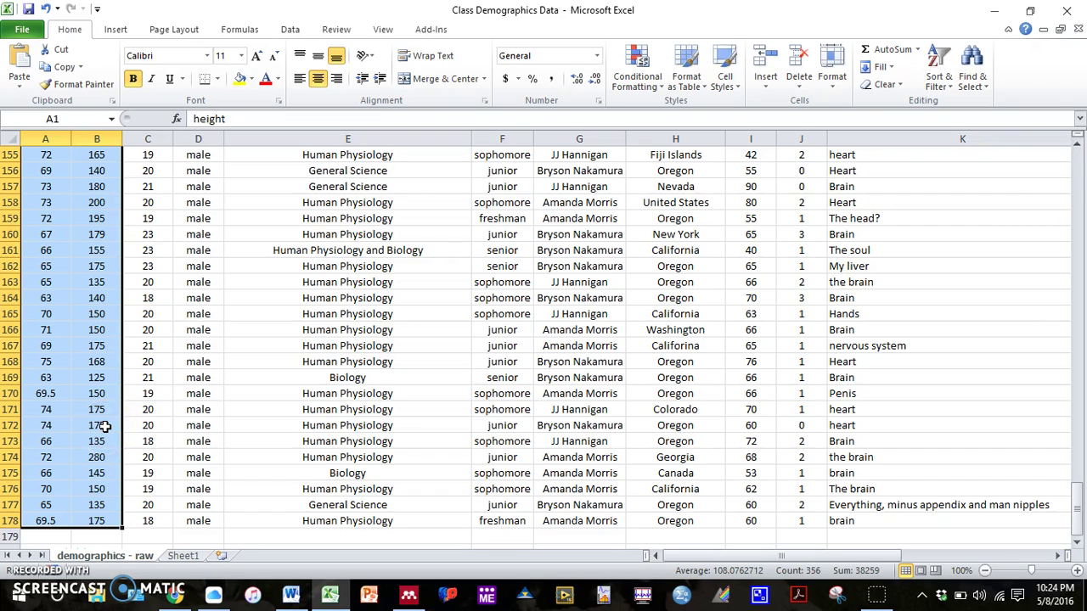
{"action": "key", "text": "ctrl+c"}
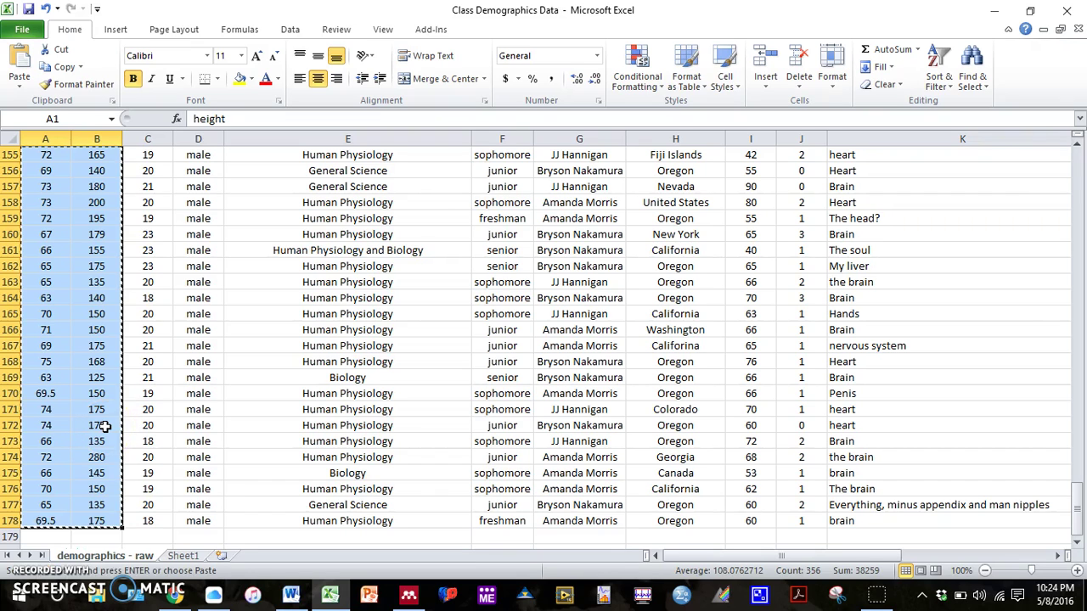
{"action": "left_click", "coordinate": [221, 555]}
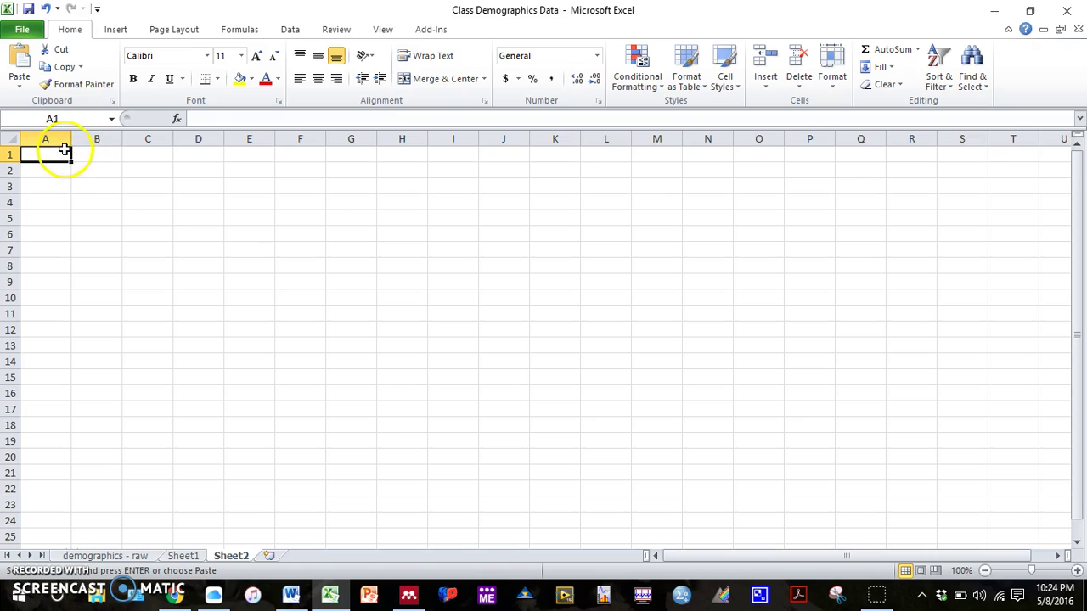
{"action": "key", "text": "ctrl+v"}
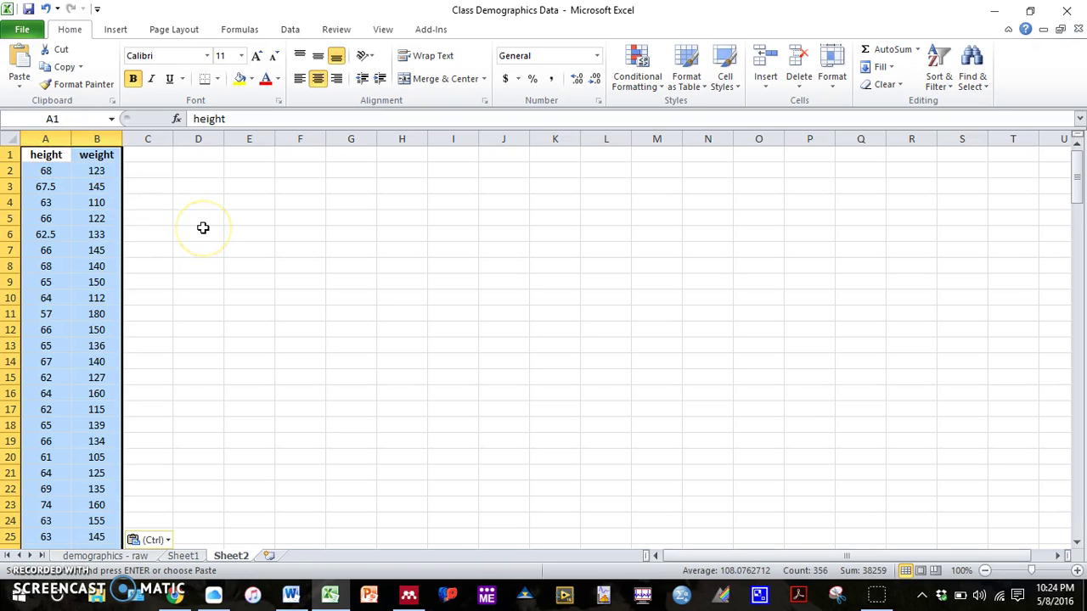
Try a markers-only scatter chart made directly from the pasted height and weight columns, and delete it.
{"action": "scroll", "coordinate": [205, 228], "scroll_direction": "down", "scroll_amount": 20}
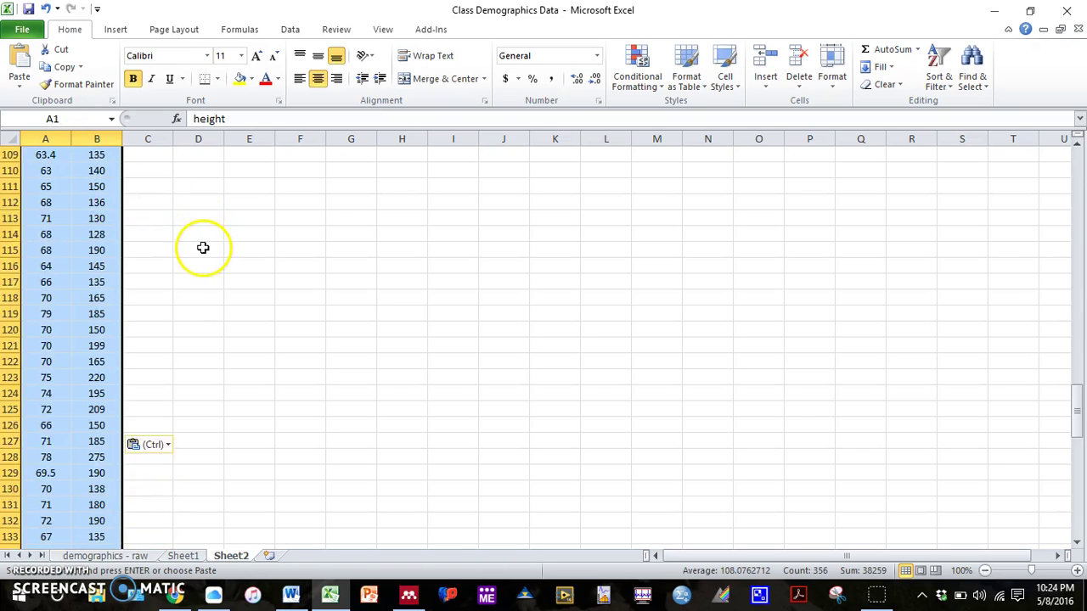
{"action": "scroll", "coordinate": [202, 248], "scroll_direction": "down", "scroll_amount": 10}
{"action": "scroll", "coordinate": [200, 250], "scroll_direction": "up", "scroll_amount": 20}
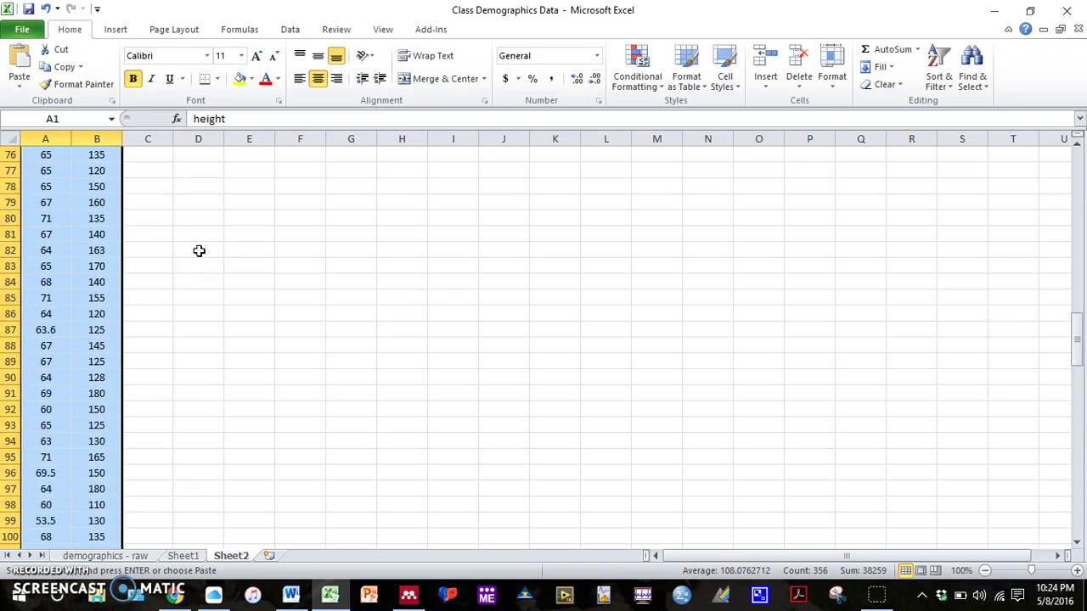
{"action": "scroll", "coordinate": [198, 251], "scroll_direction": "up", "scroll_amount": 10}
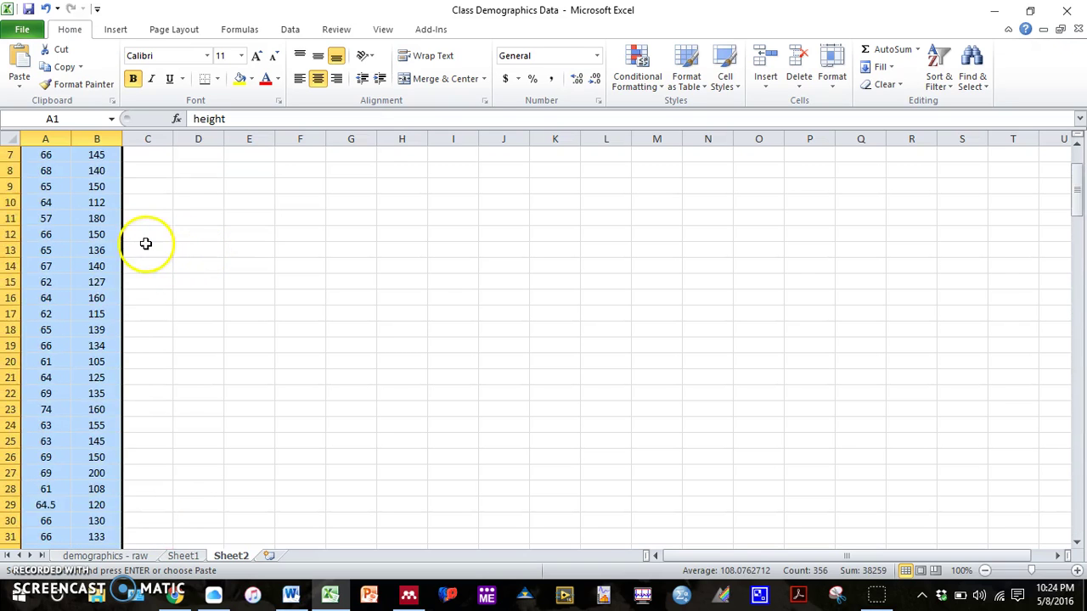
{"action": "left_click", "coordinate": [115, 29]}
{"action": "left_click", "coordinate": [470, 68]}
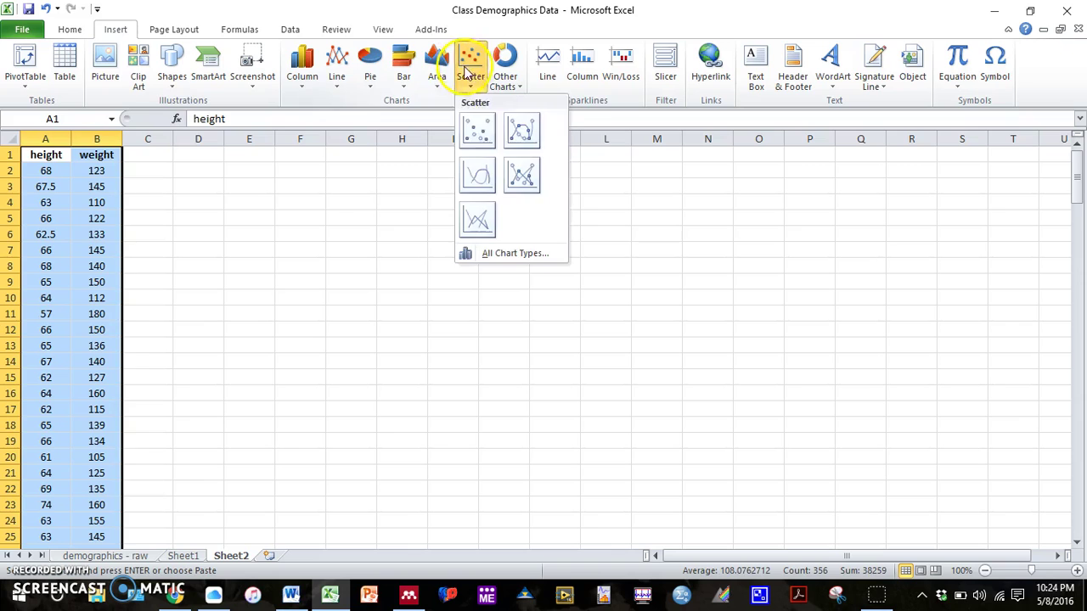
{"action": "left_click", "coordinate": [476, 134]}
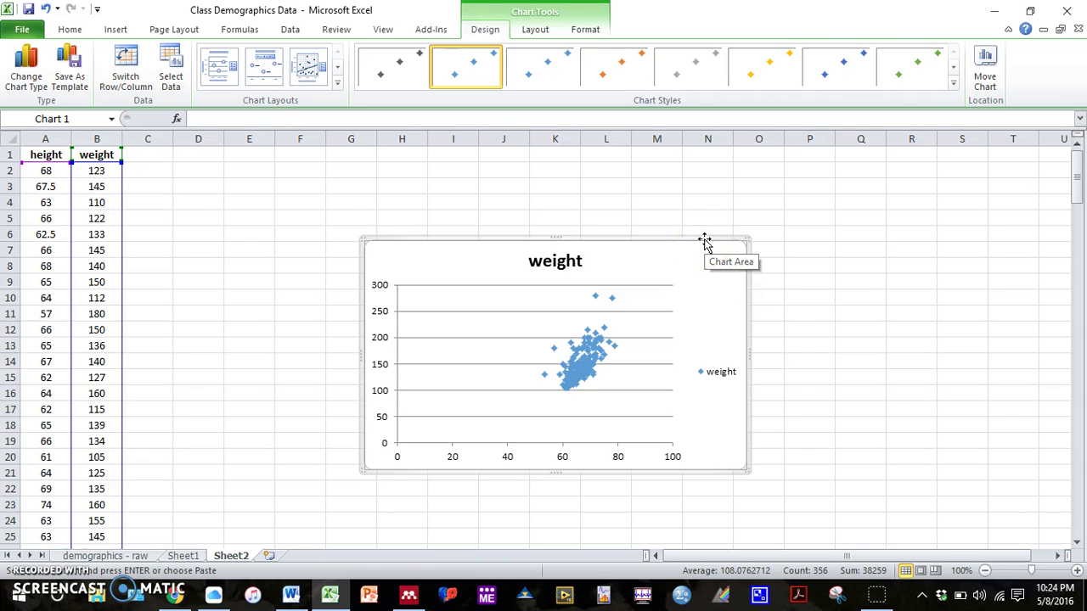
{"action": "key", "text": "Delete"}
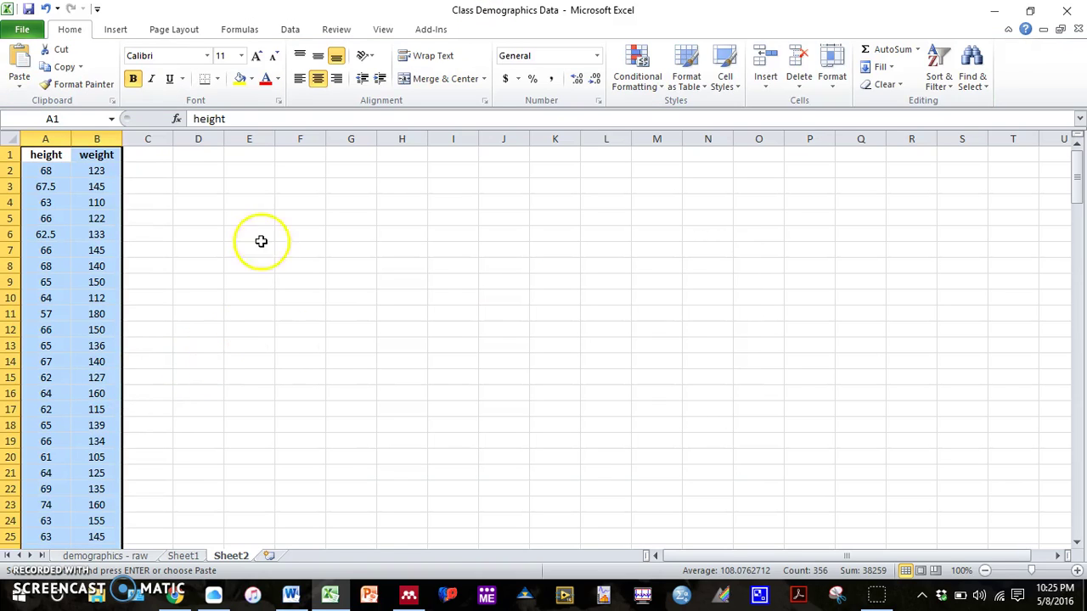
Insert an empty markers-only scatter chart on Sheet2, with a blank cell outside the data selected.
{"action": "left_click", "coordinate": [188, 217]}
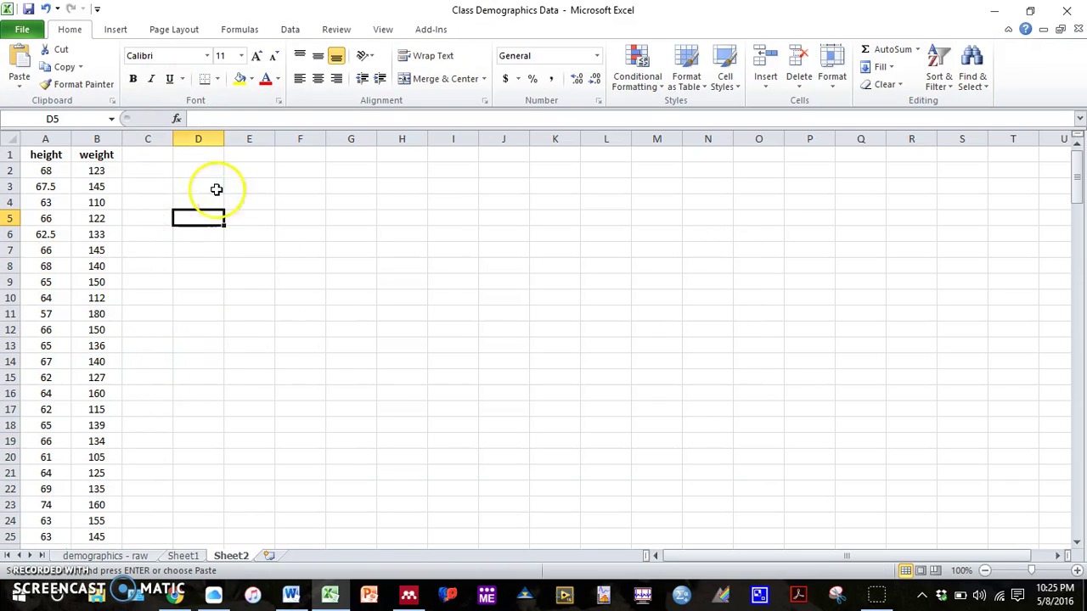
{"action": "left_click", "coordinate": [116, 31]}
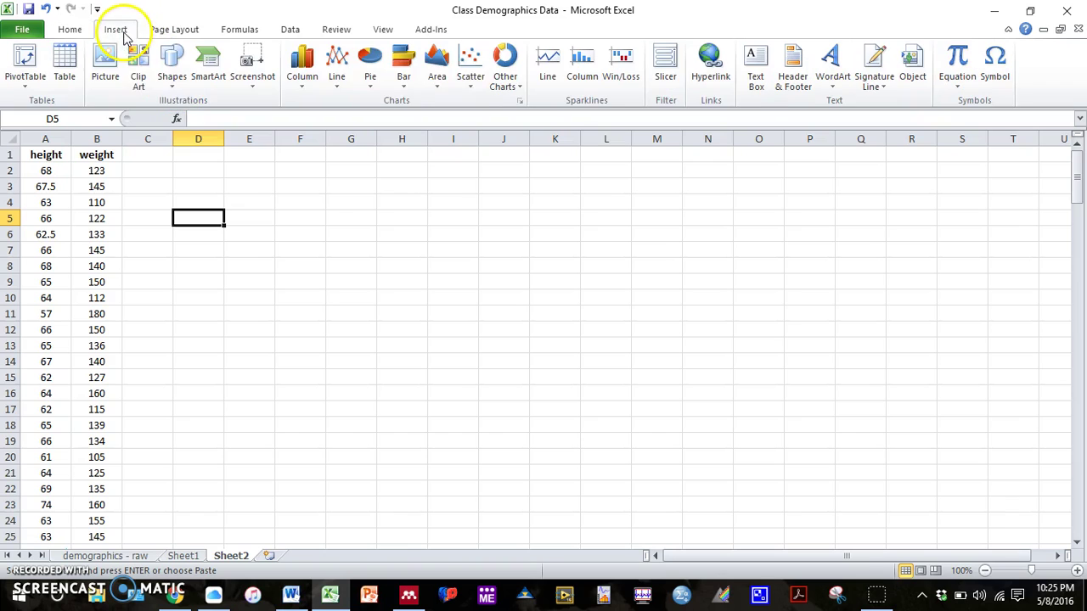
{"action": "left_click", "coordinate": [468, 73]}
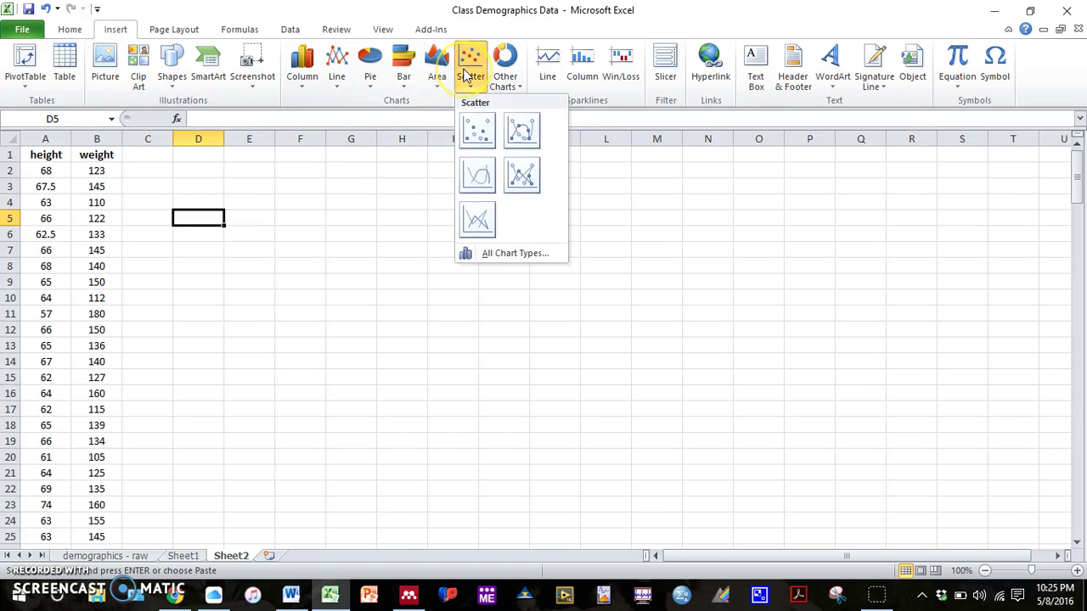
{"action": "left_click", "coordinate": [478, 131]}
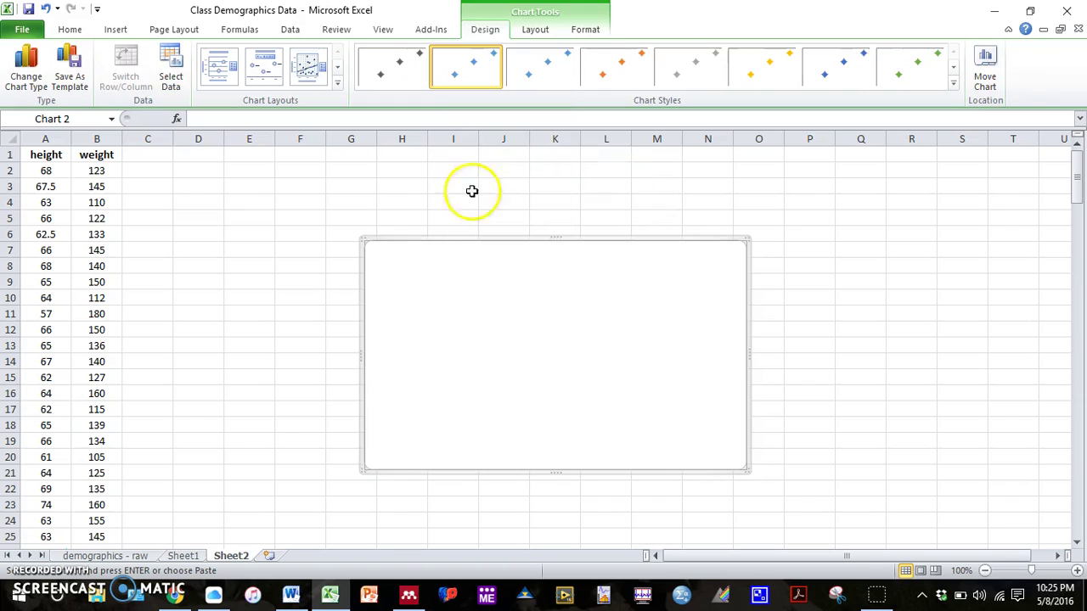
Add a data series to the empty scatter chart, using the heights in Sheet2 A2:A178 as its X values.
{"action": "right_click", "coordinate": [505, 325]}
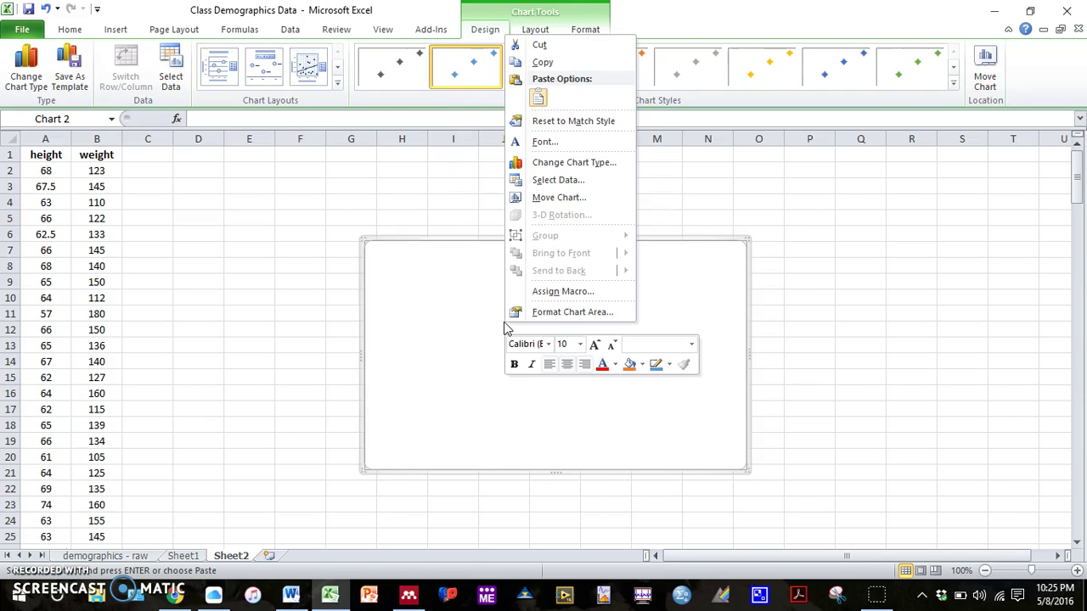
{"action": "left_click", "coordinate": [558, 181]}
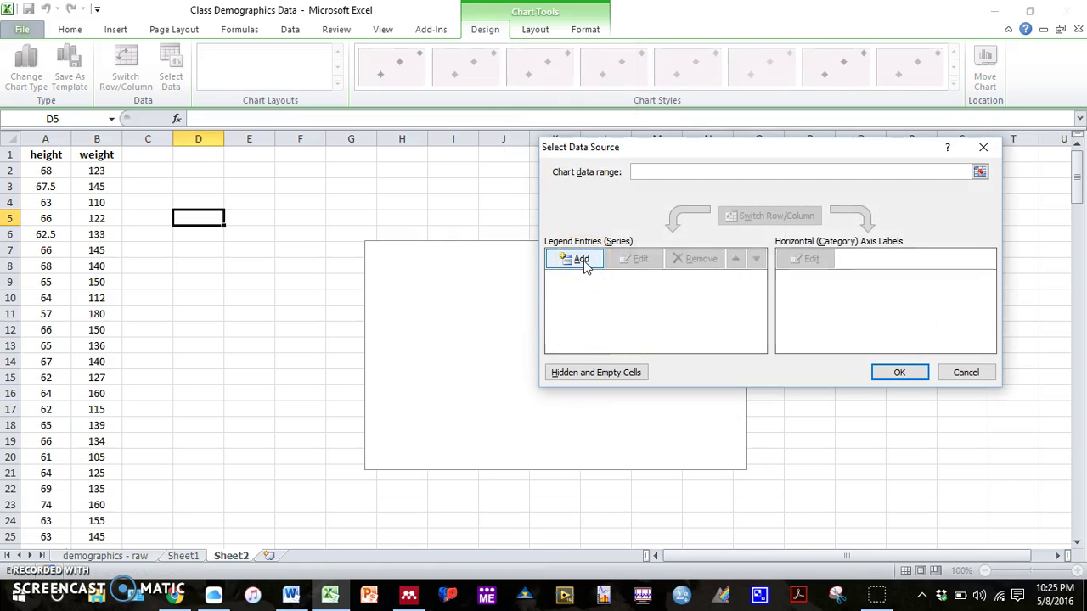
{"action": "left_click", "coordinate": [582, 260]}
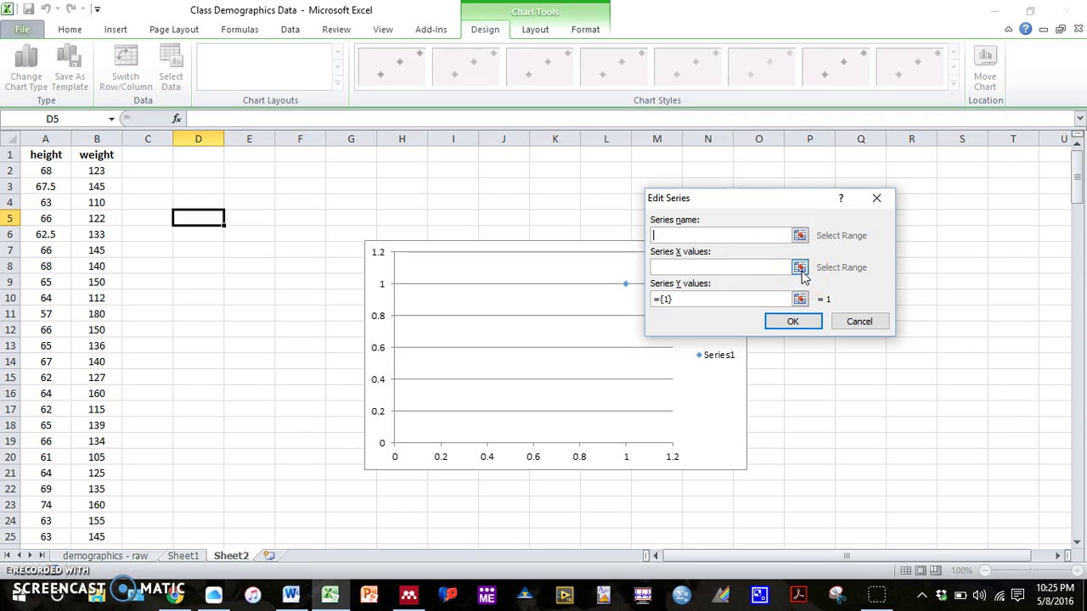
{"action": "left_click", "coordinate": [799, 267]}
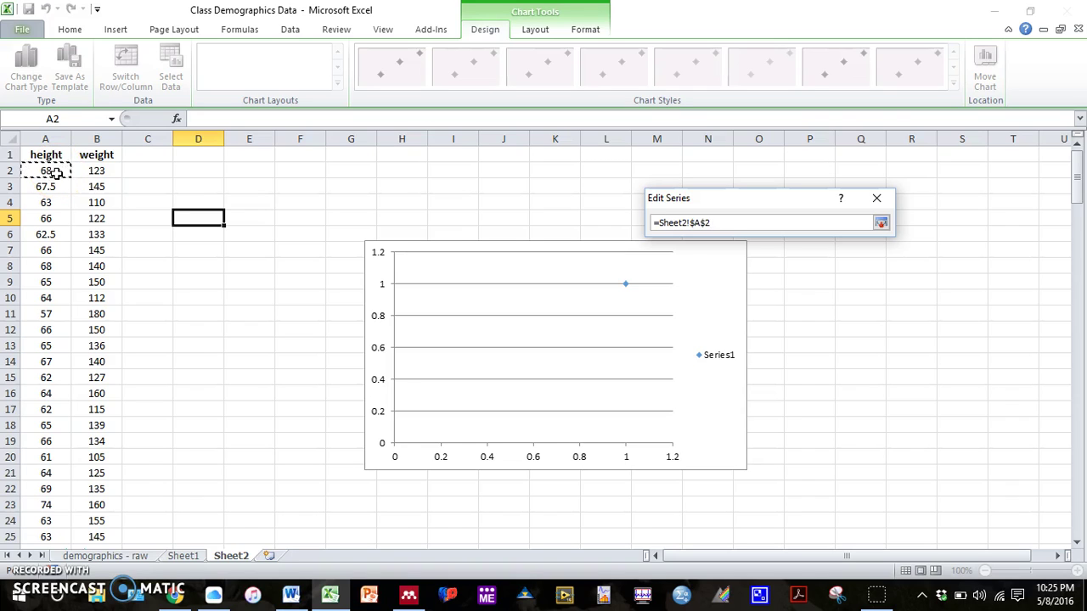
{"action": "left_click_drag", "start_coordinate": [53, 172], "coordinate": [57, 185]}
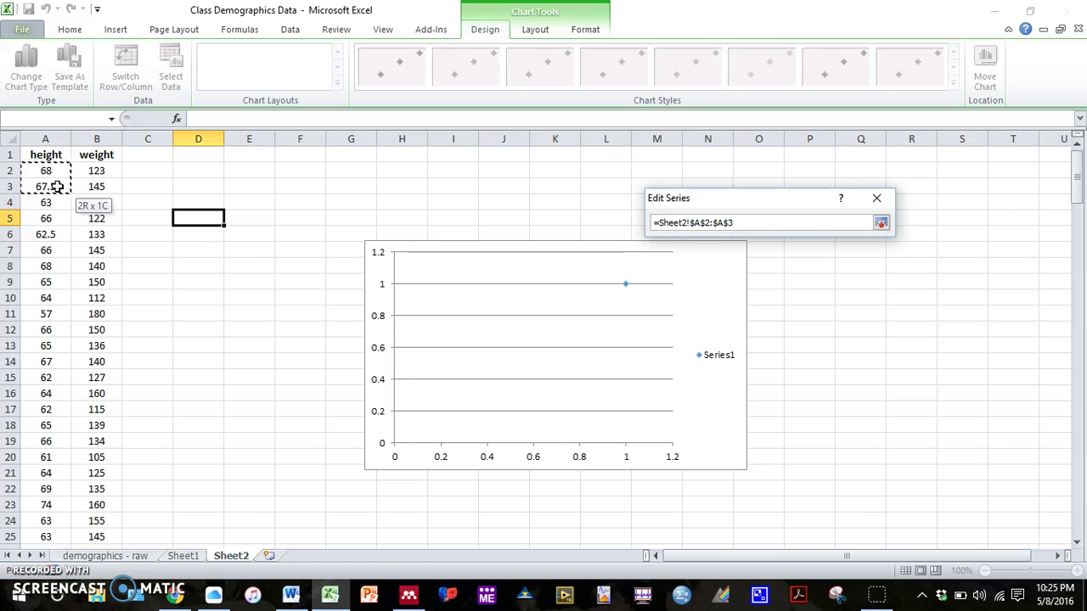
{"action": "left_click_drag", "start_coordinate": [57, 186], "coordinate": [54, 523]}
{"action": "left_click", "coordinate": [881, 223]}
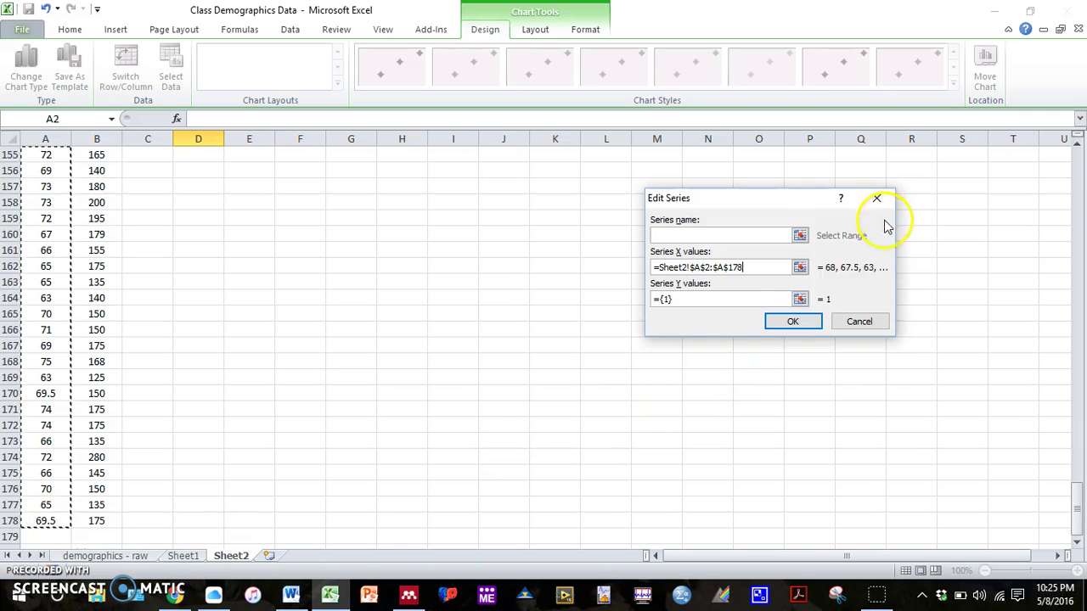
Use the weights in Sheet2 B2:B178 as the new series' Y values and accept the series.
{"action": "left_click", "coordinate": [800, 299]}
{"action": "left_click", "coordinate": [93, 521]}
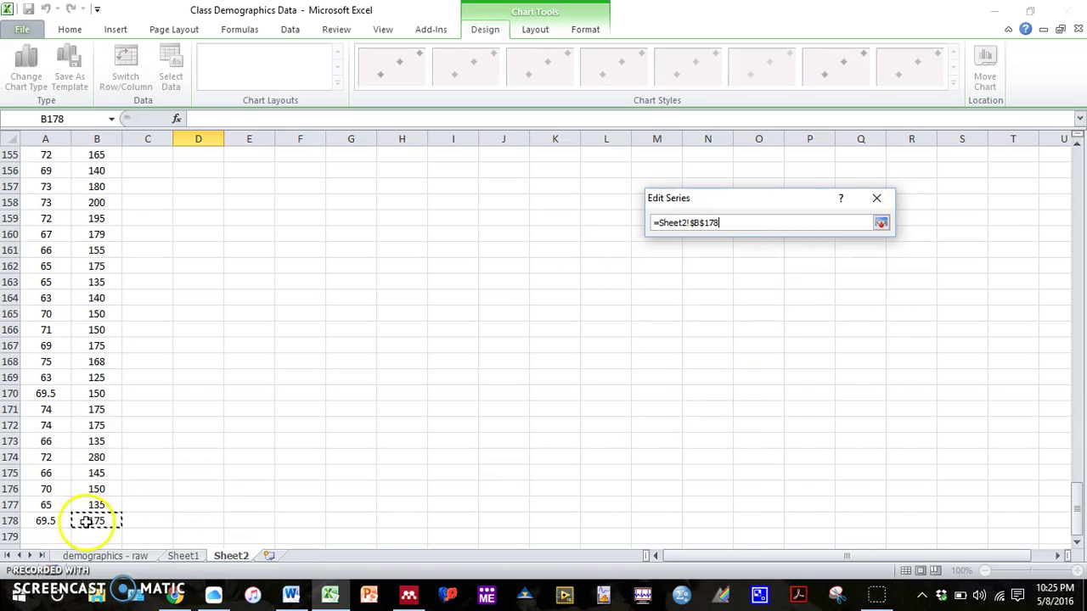
{"action": "left_click_drag", "start_coordinate": [94, 521], "coordinate": [117, 171]}
{"action": "left_click", "coordinate": [881, 222]}
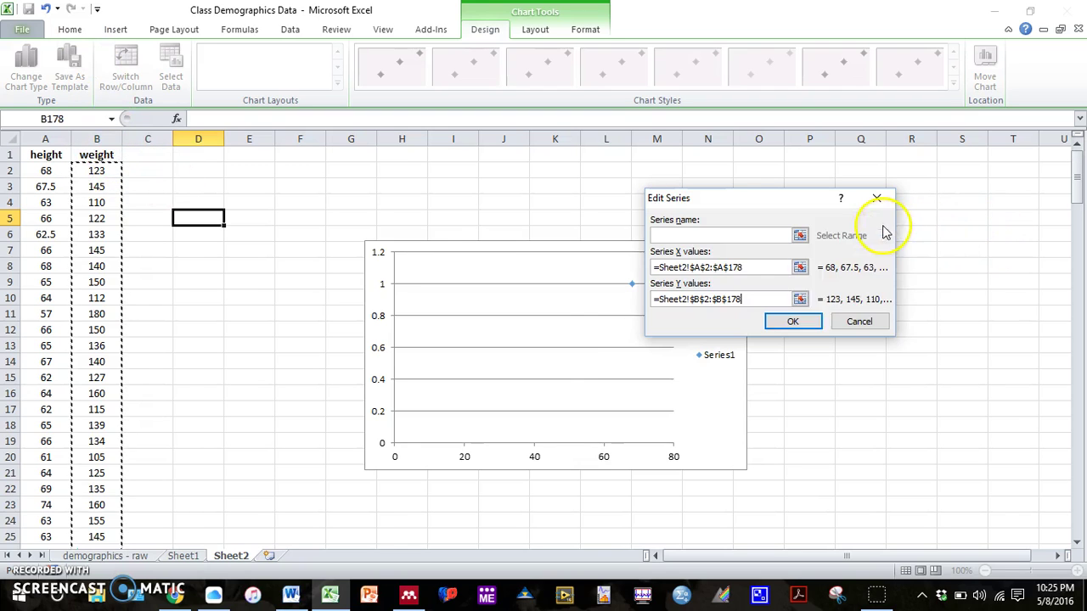
{"action": "left_click", "coordinate": [805, 321]}
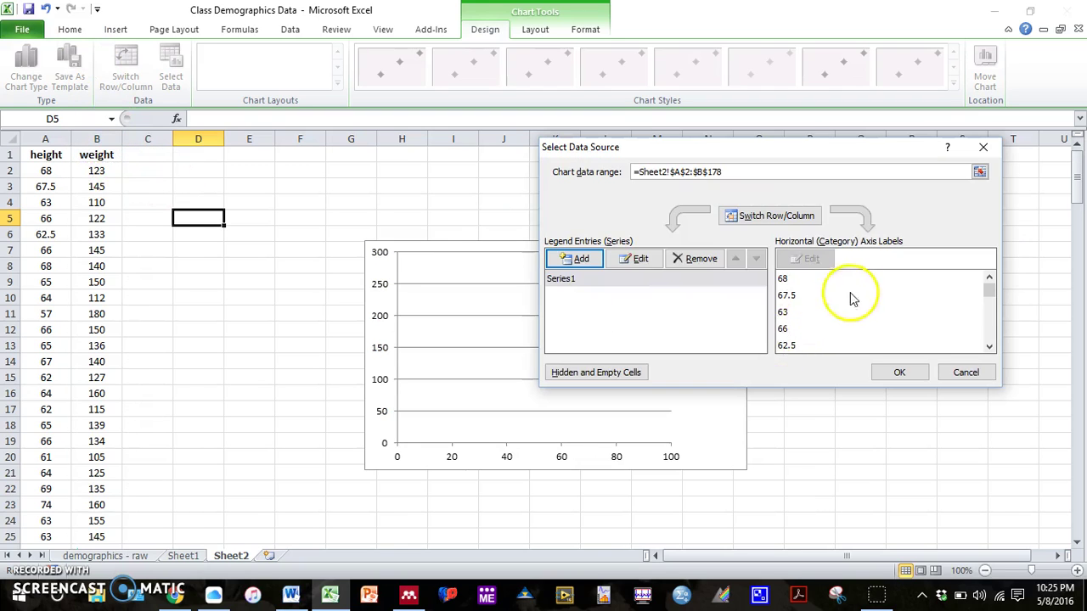
Accept the scatter chart's data source, and remove the chart's legend and horizontal gridlines.
{"action": "left_click", "coordinate": [899, 372]}
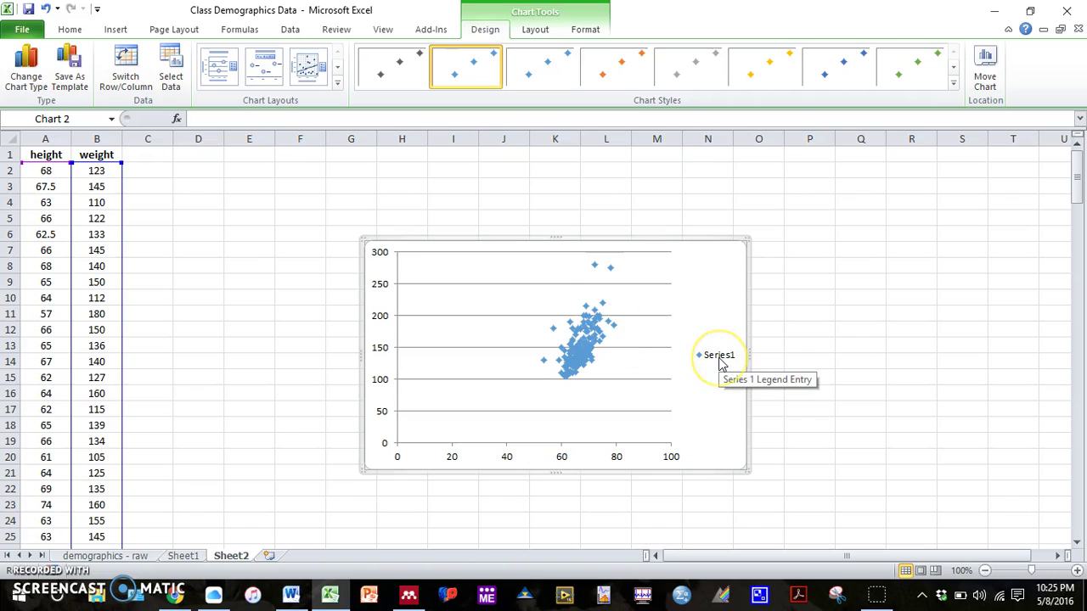
{"action": "left_click", "coordinate": [720, 364]}
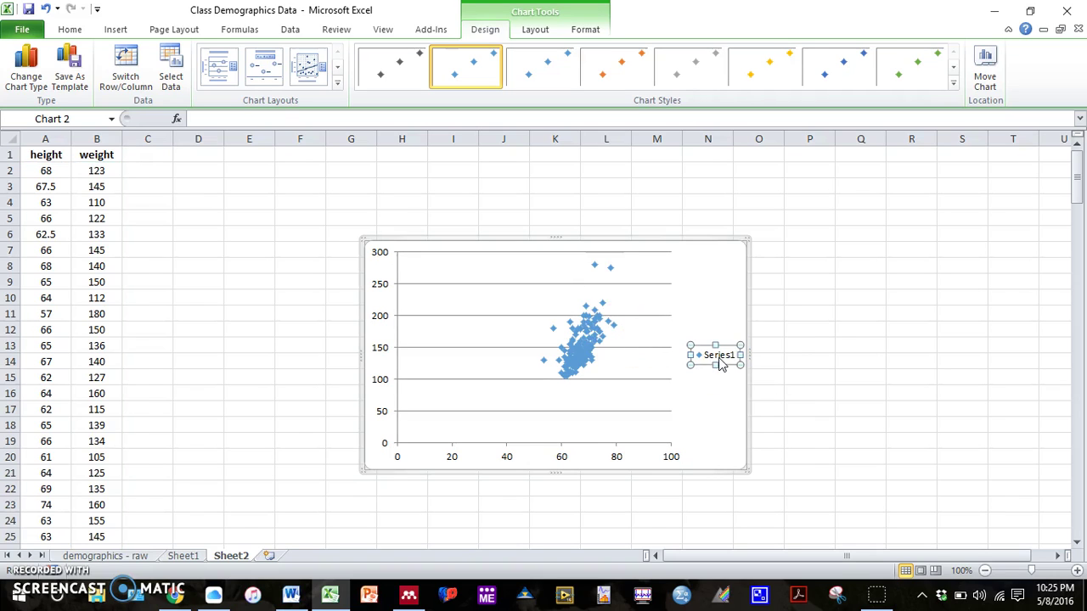
{"action": "key", "text": "Delete"}
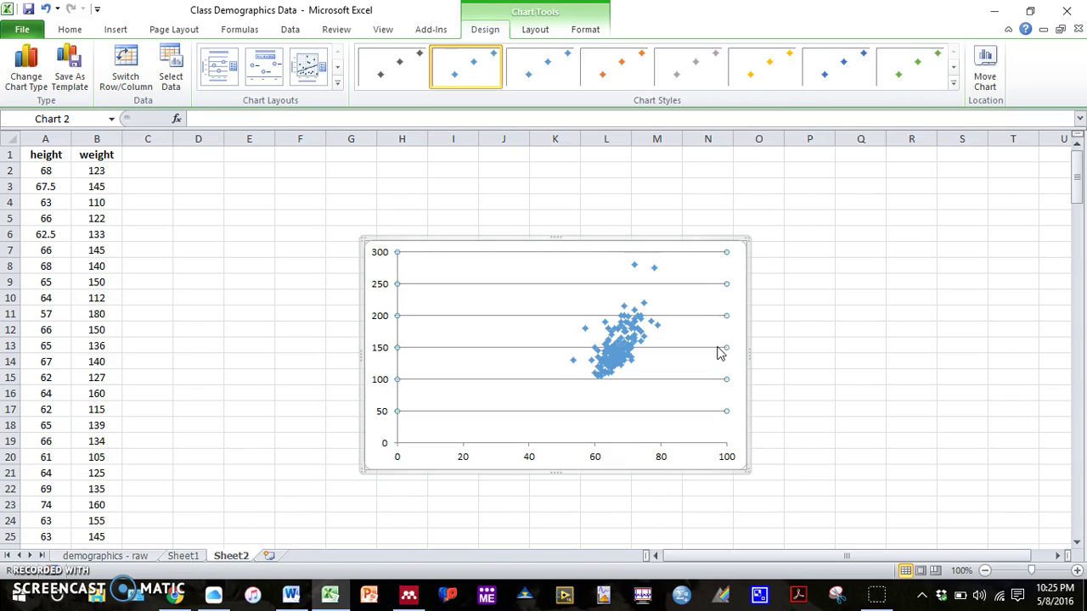
{"action": "key", "text": "Delete"}
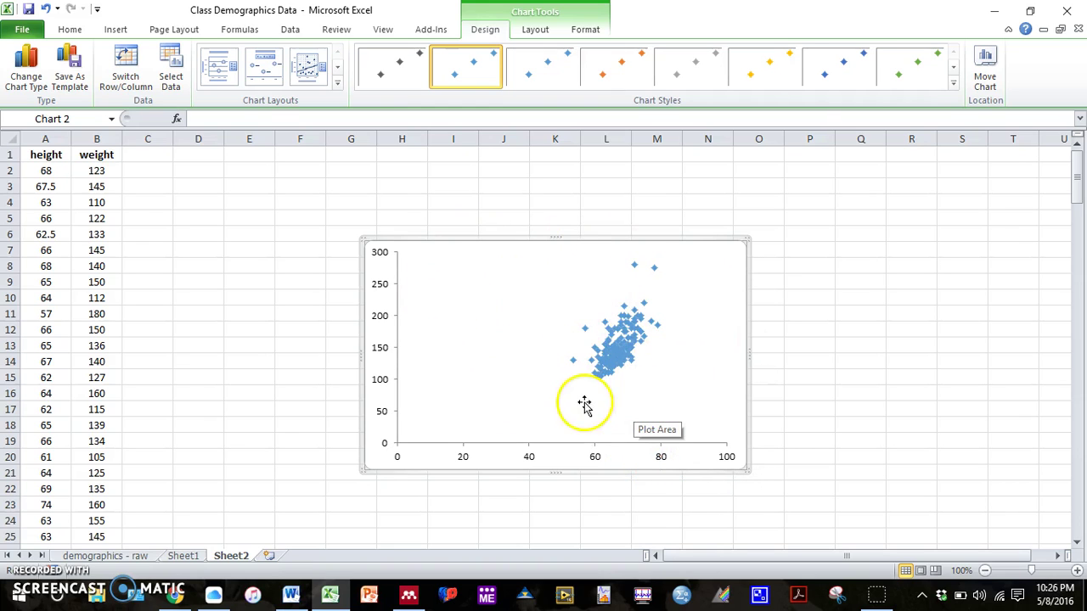
Fix the minimum of the scatter chart's horizontal axis at 50.
{"action": "left_click", "coordinate": [596, 463]}
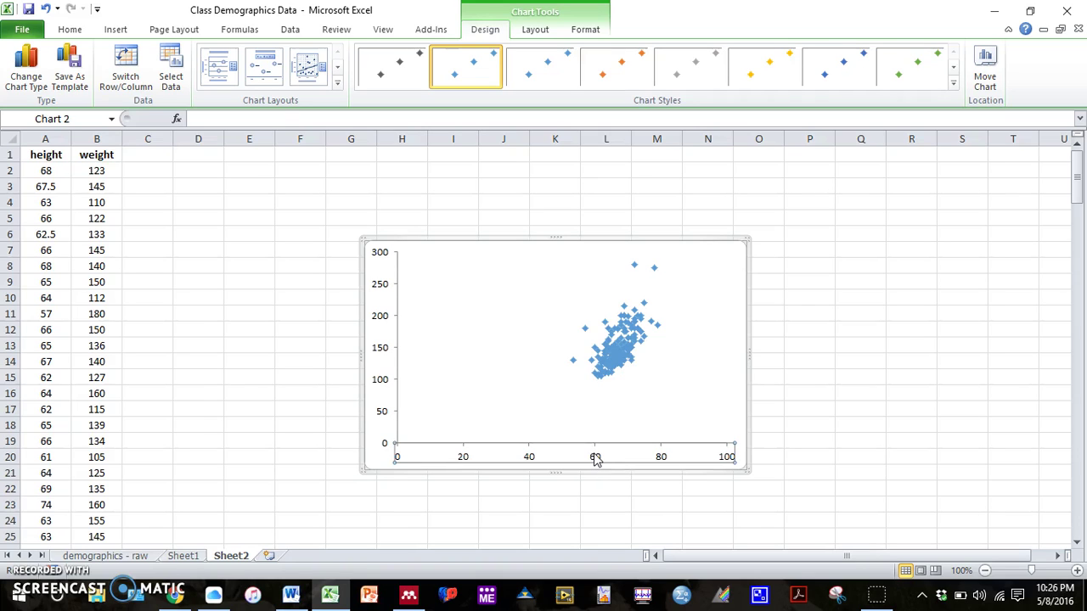
{"action": "right_click", "coordinate": [596, 460]}
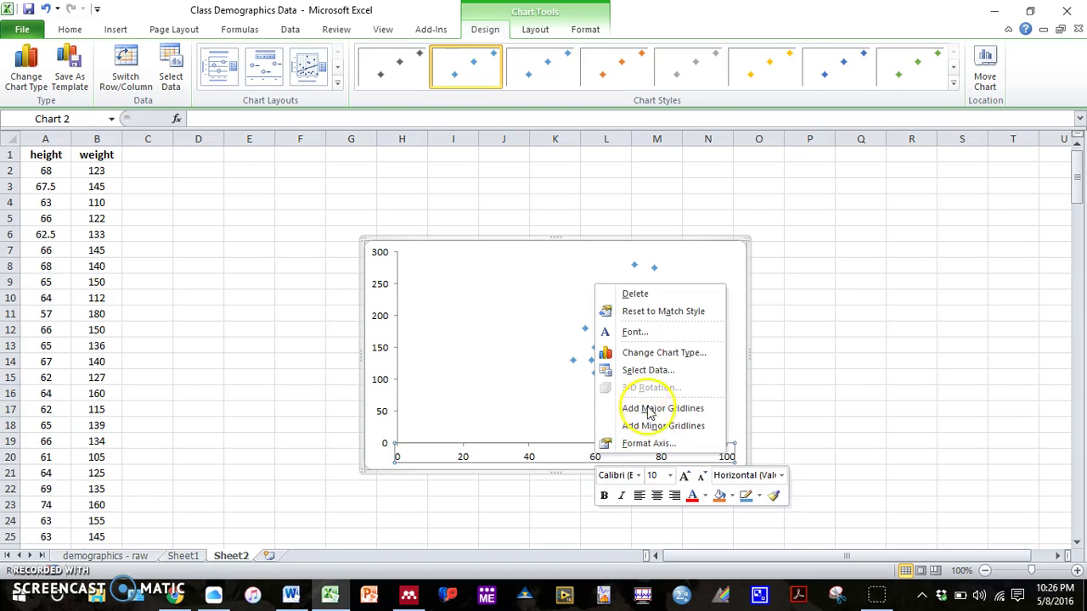
{"action": "left_click", "coordinate": [649, 443]}
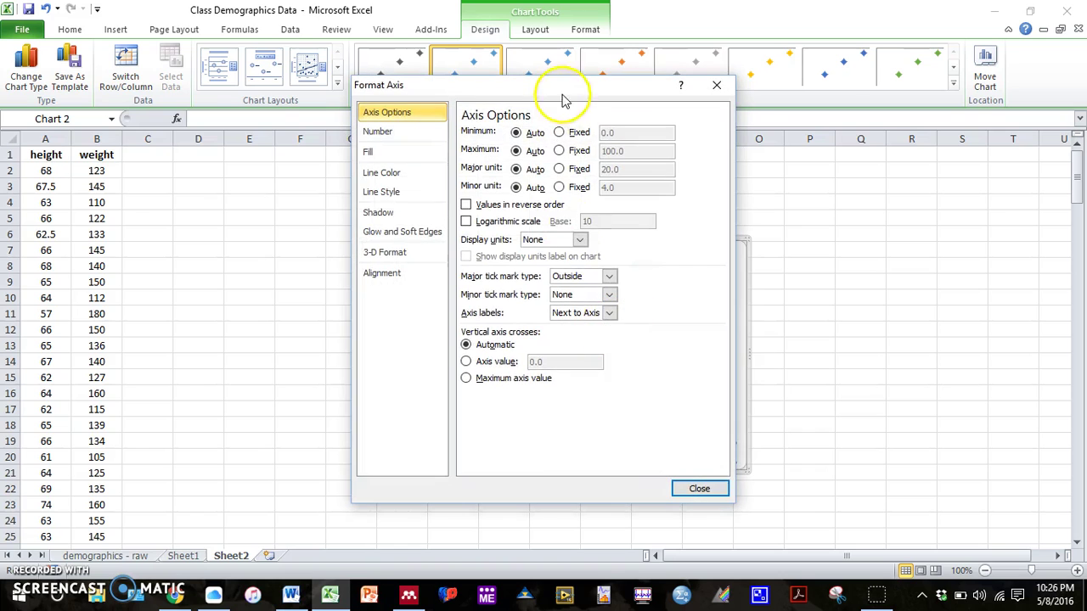
{"action": "left_click_drag", "start_coordinate": [563, 102], "coordinate": [225, 128]}
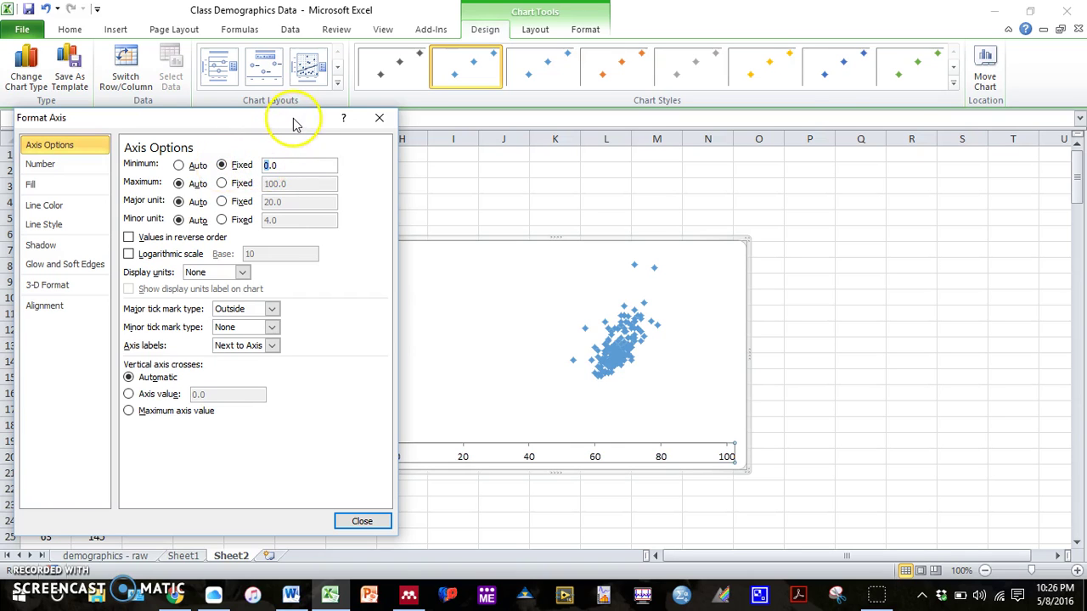
{"action": "left_click_drag", "start_coordinate": [291, 122], "coordinate": [911, 108]}
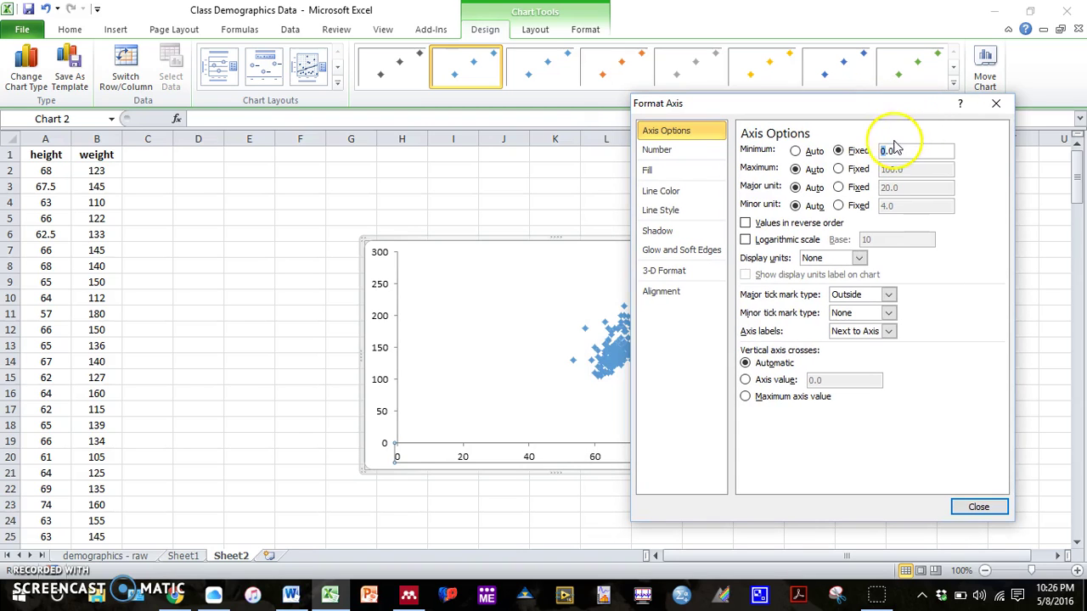
{"action": "left_click", "coordinate": [978, 507]}
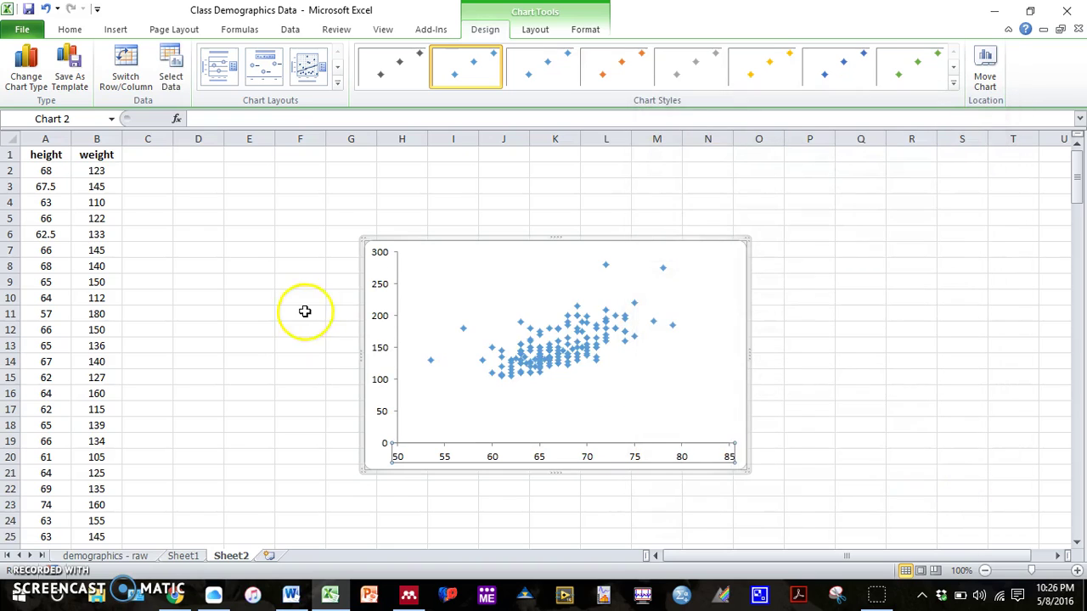
Fix the minimum of the scatter chart's vertical axis at 100.
{"action": "left_click", "coordinate": [380, 349]}
{"action": "right_click", "coordinate": [381, 353]}
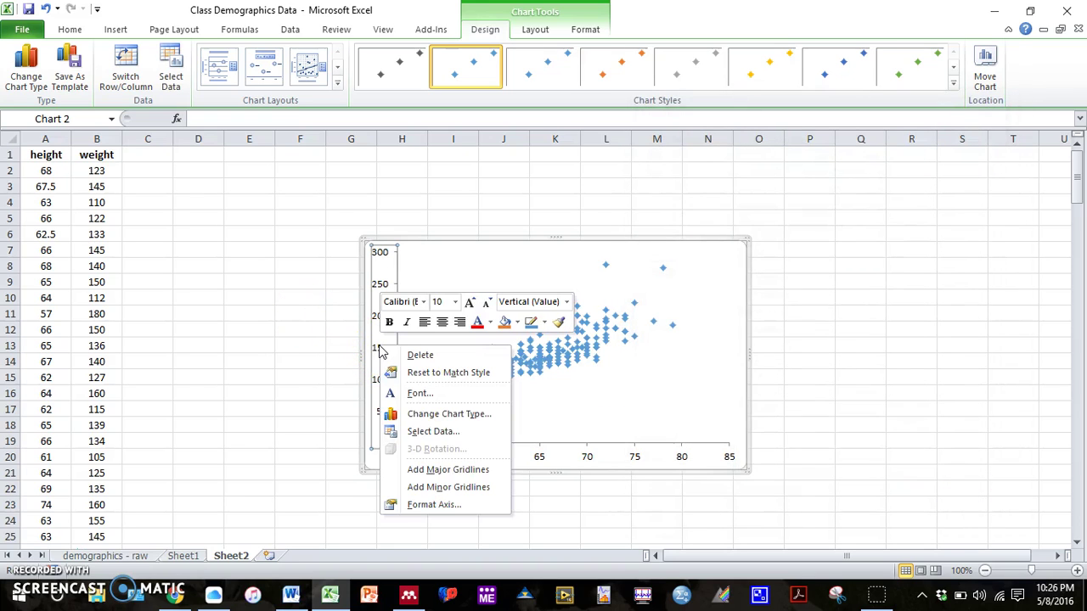
{"action": "left_click", "coordinate": [433, 504]}
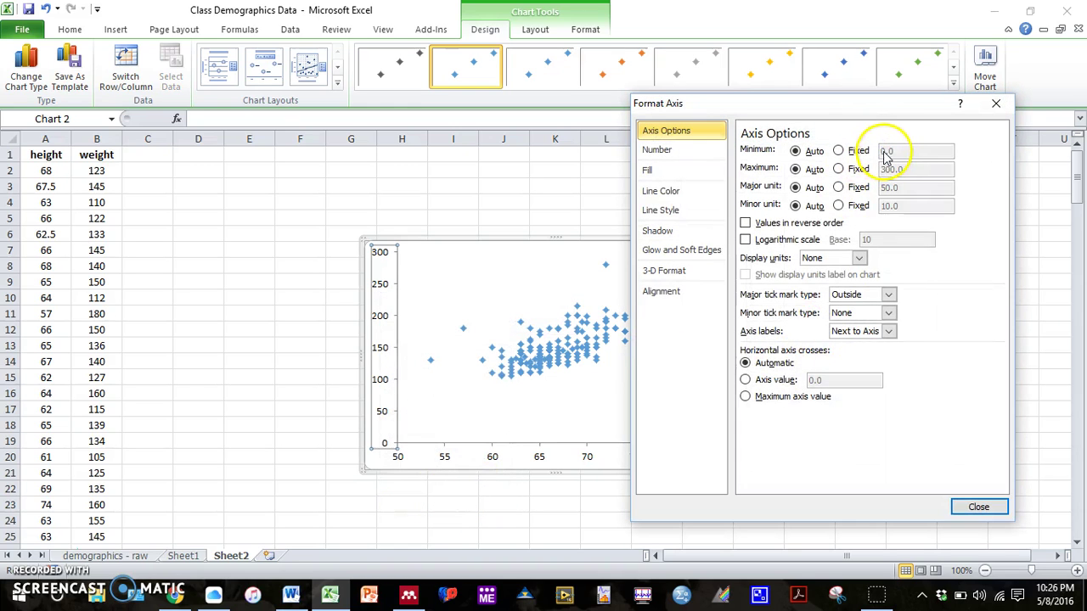
{"action": "left_click", "coordinate": [838, 150]}
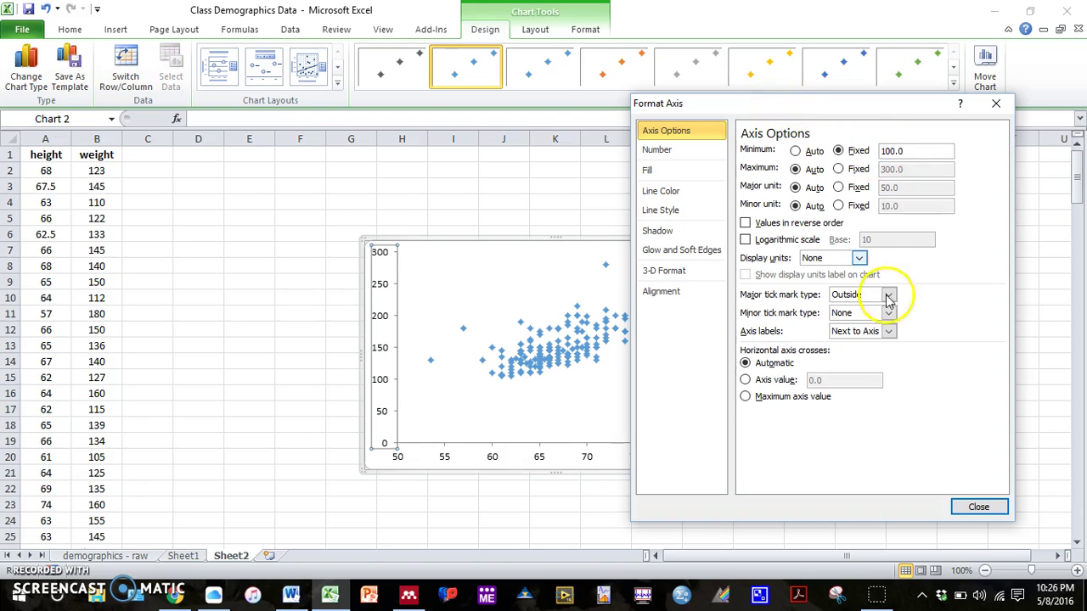
{"action": "left_click", "coordinate": [978, 506]}
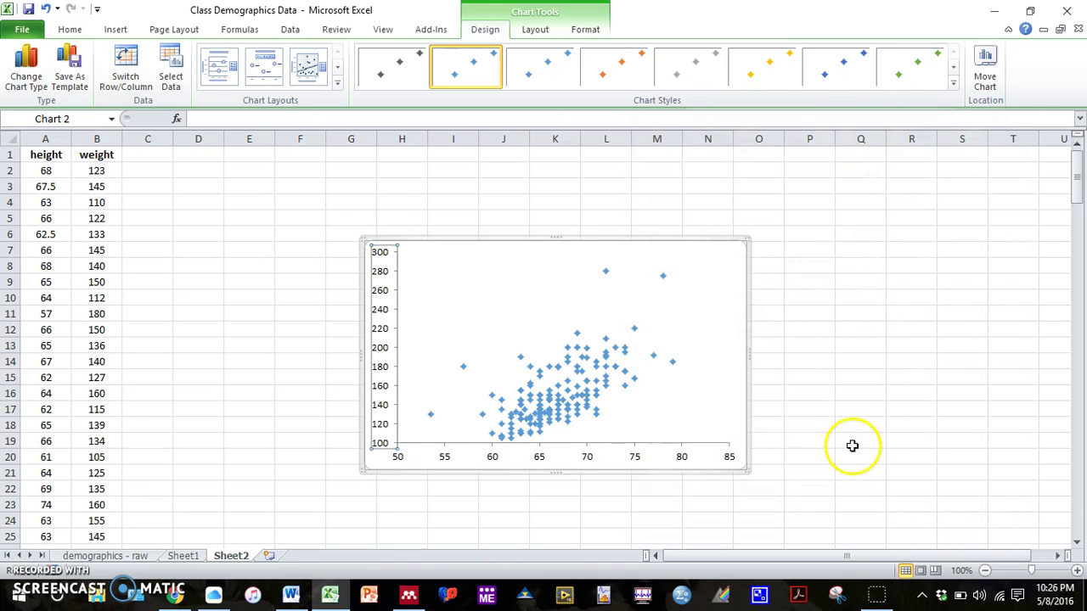
Set the fixed minimum of the scatter chart's vertical axis to 90.
{"action": "right_click", "coordinate": [380, 375]}
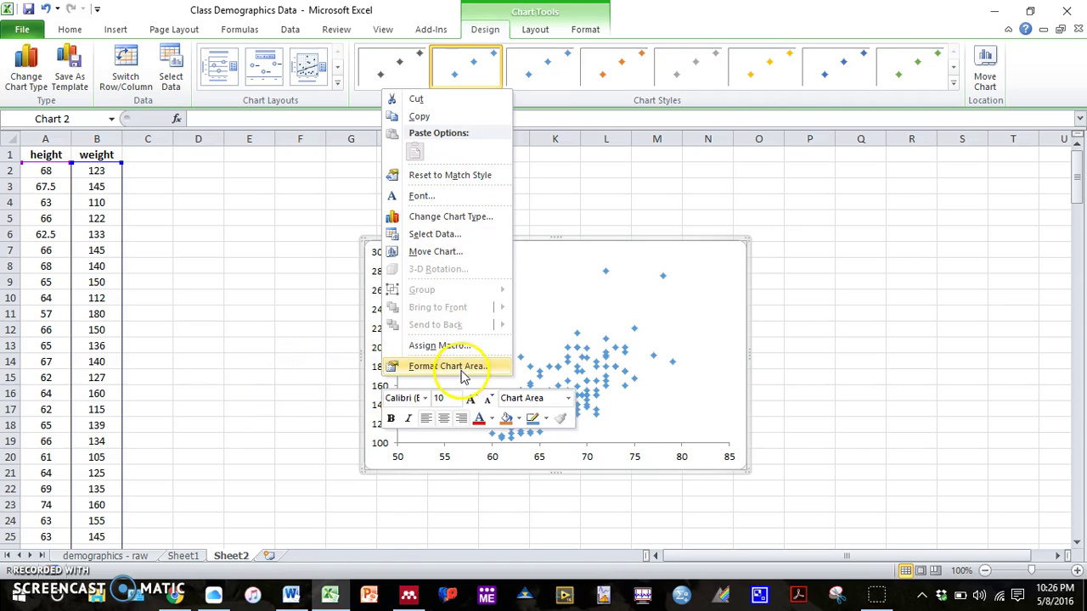
{"action": "left_click", "coordinate": [379, 429]}
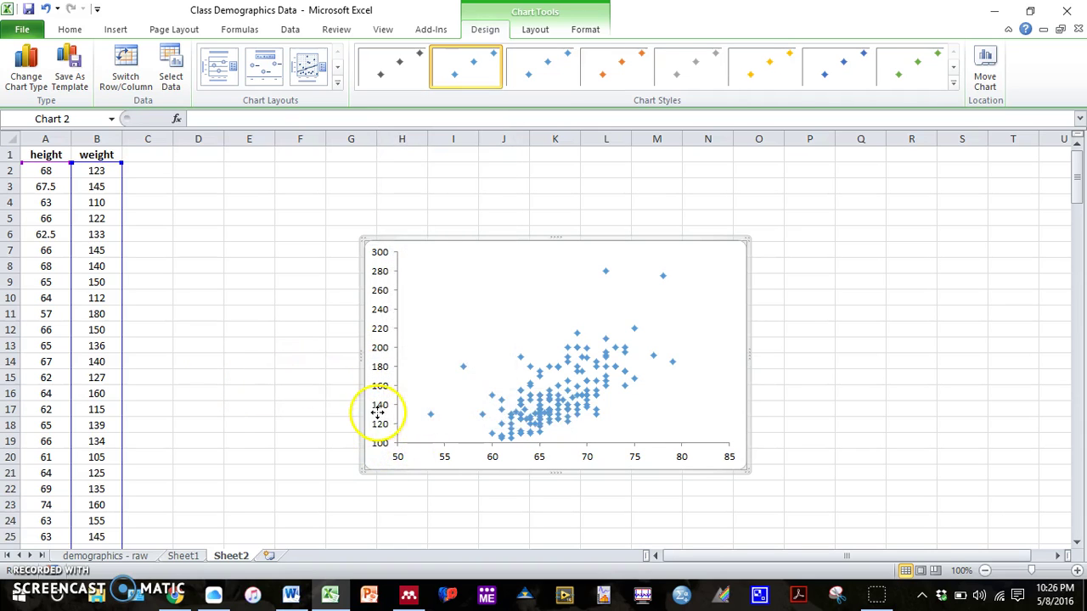
{"action": "right_click", "coordinate": [380, 413]}
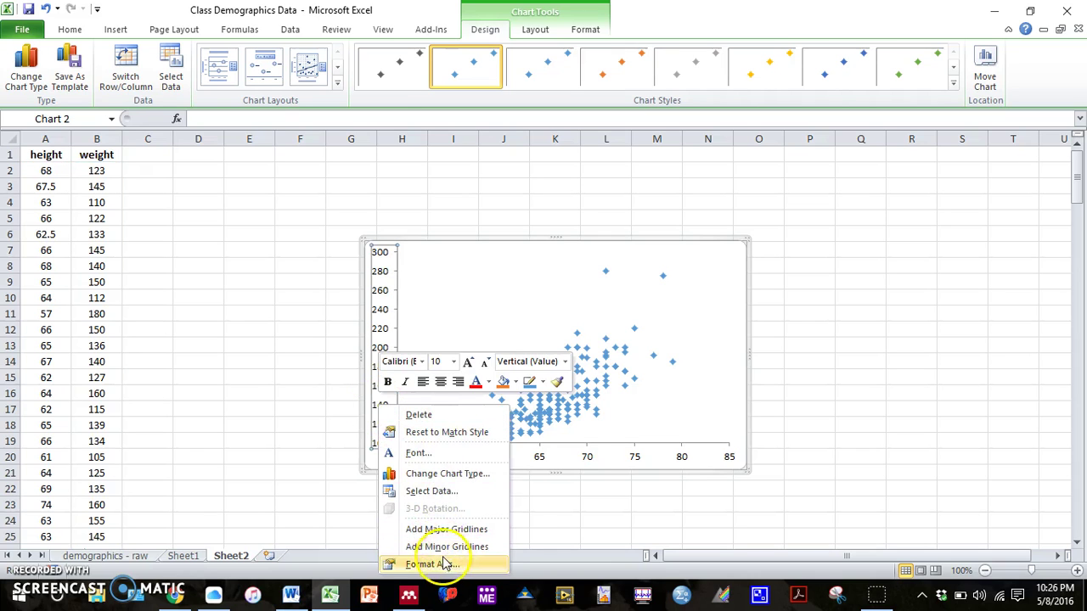
{"action": "left_click", "coordinate": [412, 564]}
{"action": "left_click", "coordinate": [838, 150]}
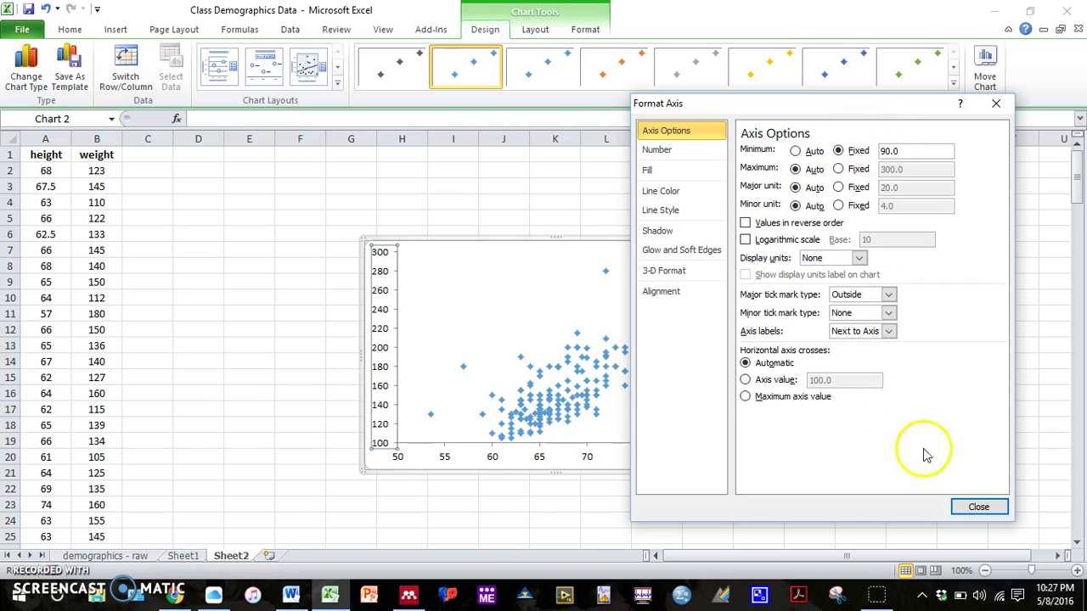
{"action": "left_click", "coordinate": [976, 506]}
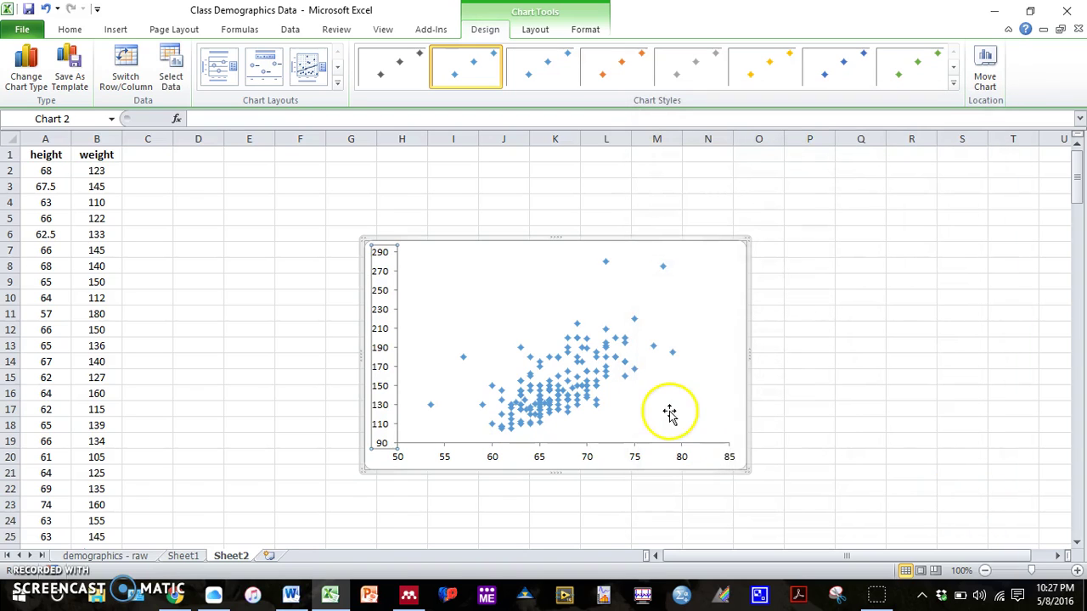
Add a title below the scatter chart's horizontal axis reading "Height (in)", and dismiss the iCloud storage notification.
{"action": "left_click", "coordinate": [713, 422]}
{"action": "left_click", "coordinate": [735, 440]}
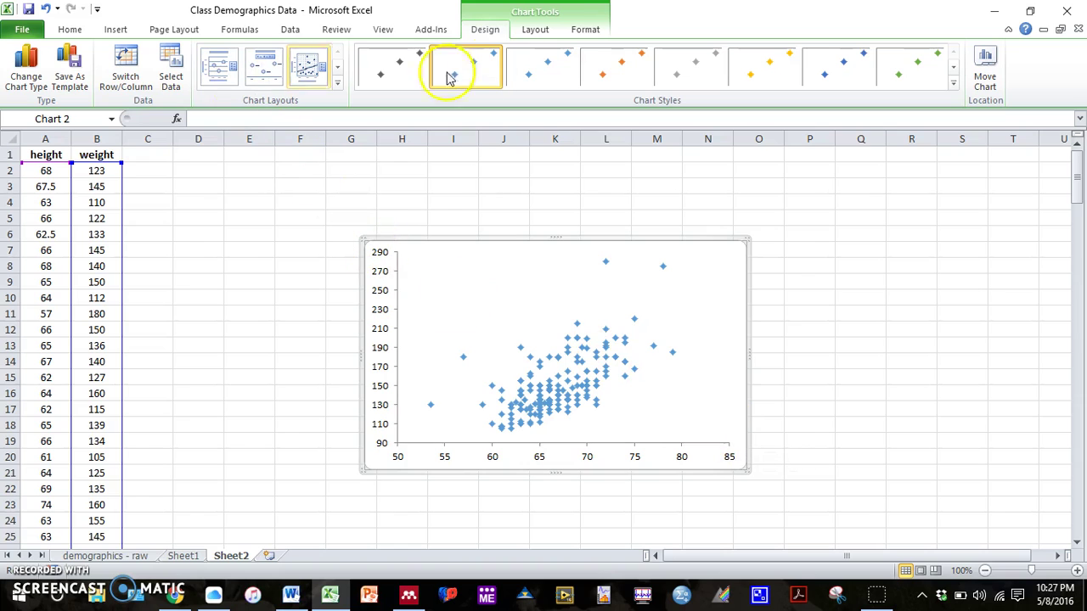
{"action": "left_click", "coordinate": [536, 31]}
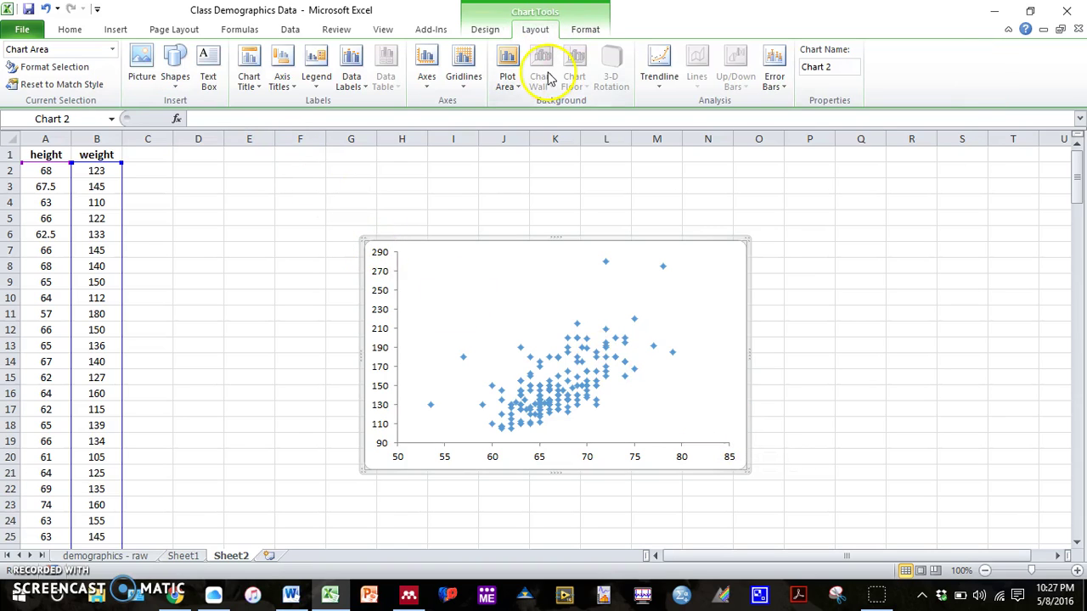
{"action": "left_click", "coordinate": [281, 80]}
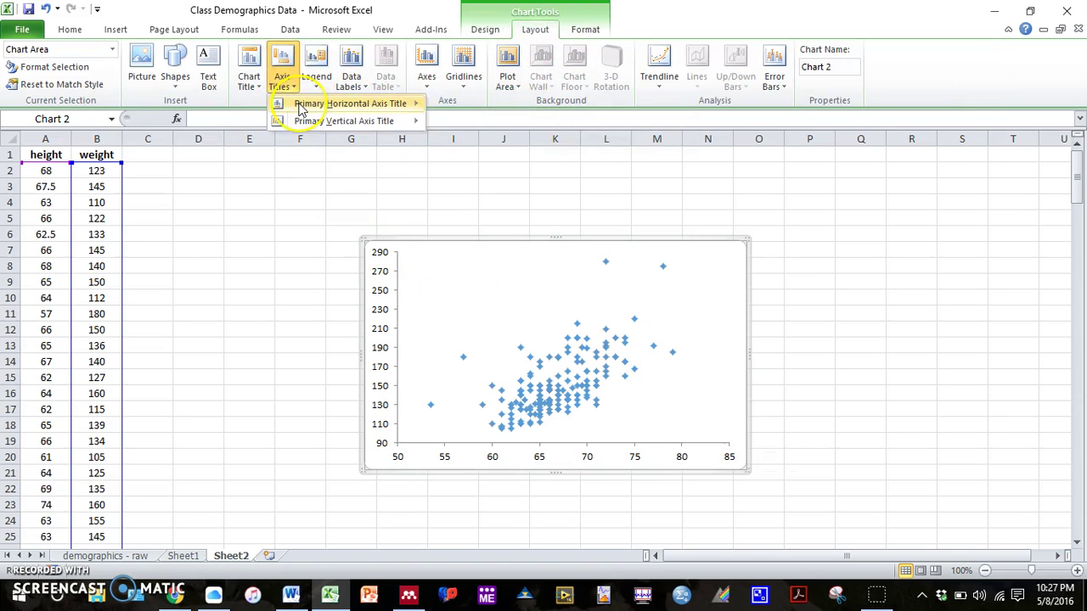
{"action": "mouse_move", "coordinate": [301, 109]}
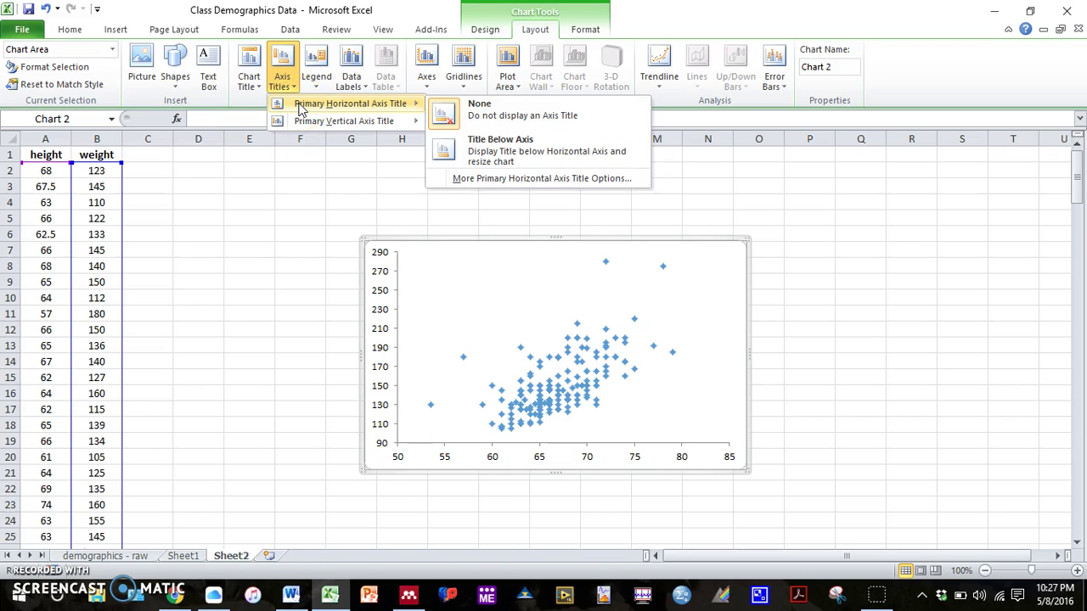
{"action": "left_click", "coordinate": [459, 151]}
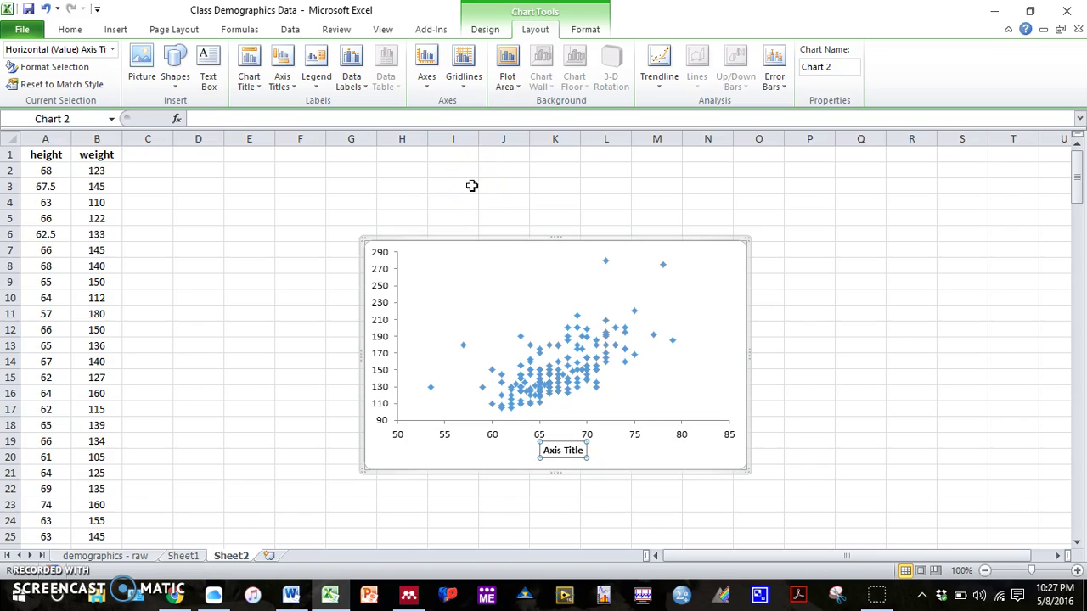
{"action": "type", "text": "Height (in"}
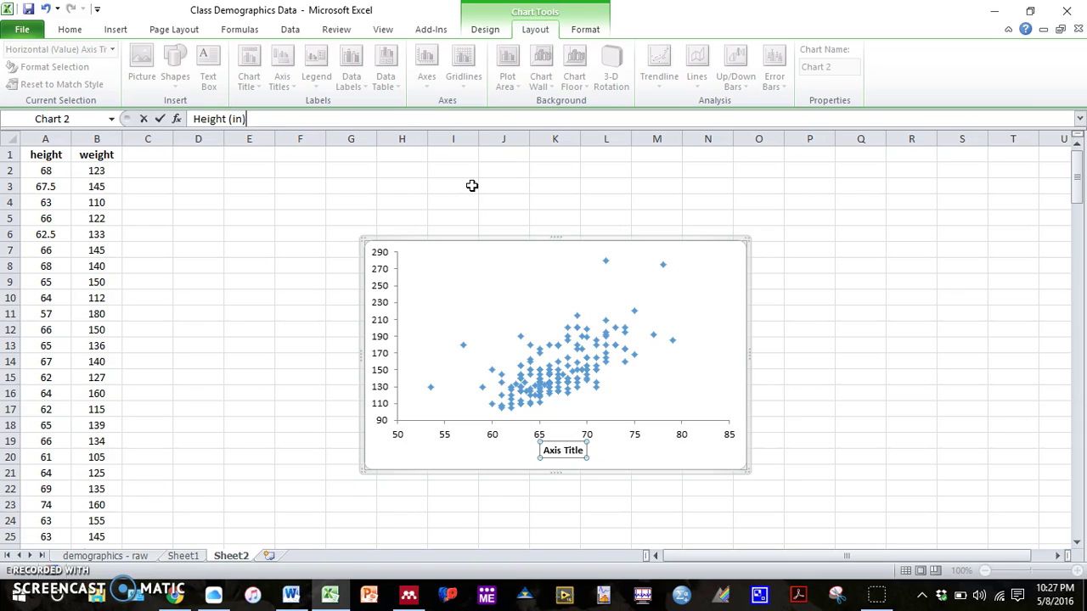
{"action": "key", "text": "Return"}
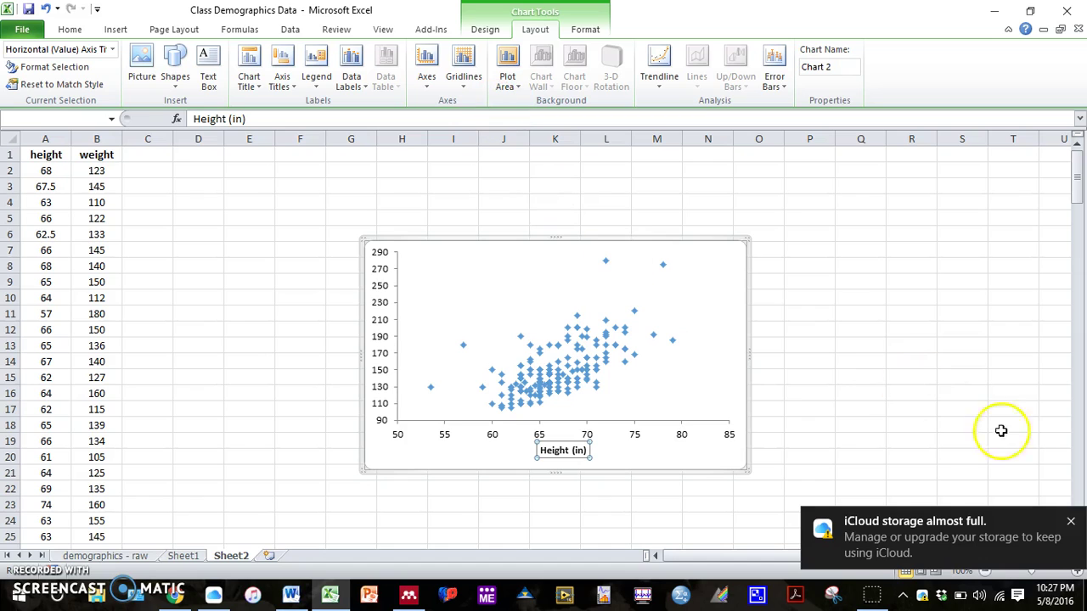
{"action": "left_click", "coordinate": [1069, 521]}
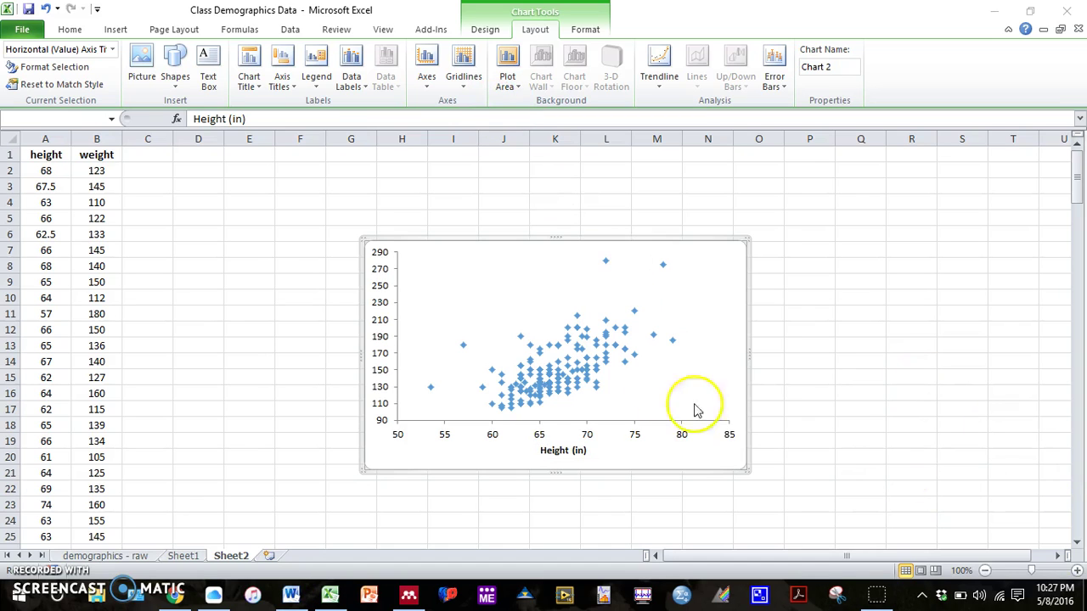
Add a rotated title to the scatter chart's vertical axis reading "Weight (lbs)".
{"action": "left_click", "coordinate": [280, 88]}
{"action": "mouse_move", "coordinate": [292, 120]}
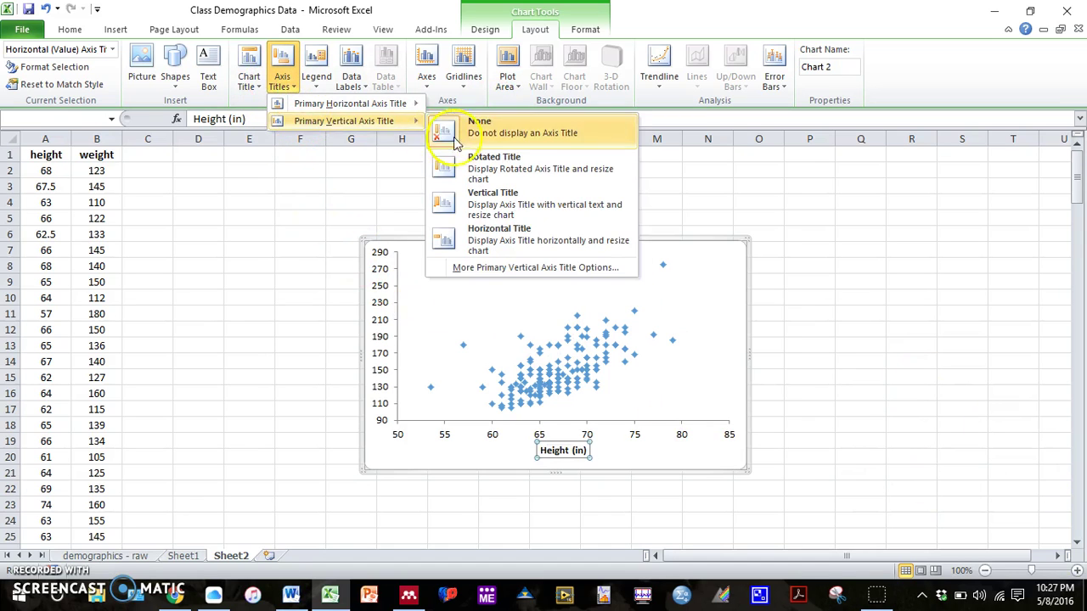
{"action": "left_click", "coordinate": [497, 161]}
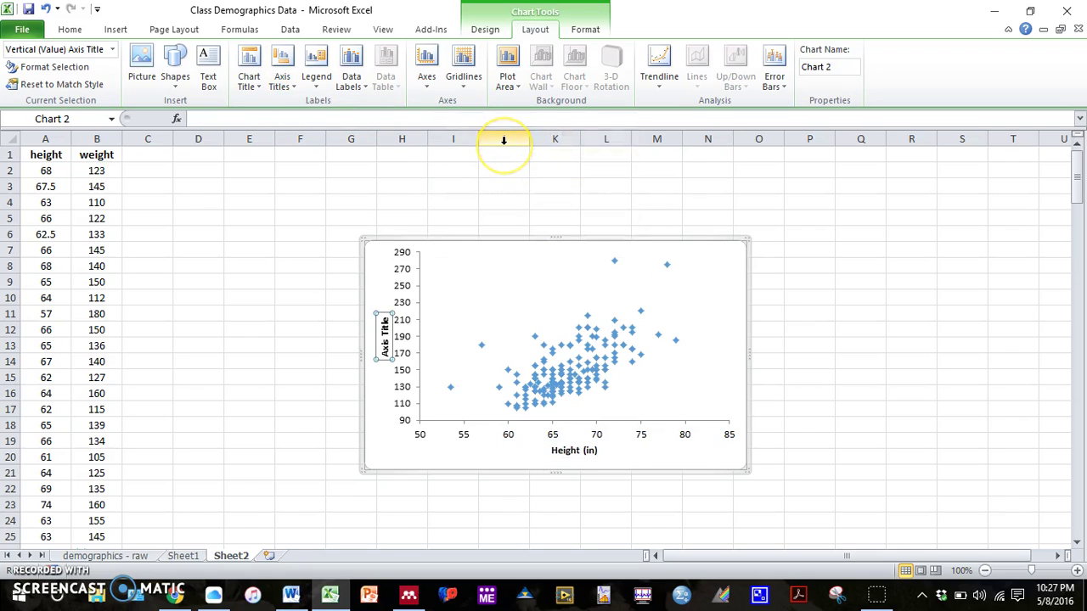
{"action": "type", "text": "Weight (lbs"}
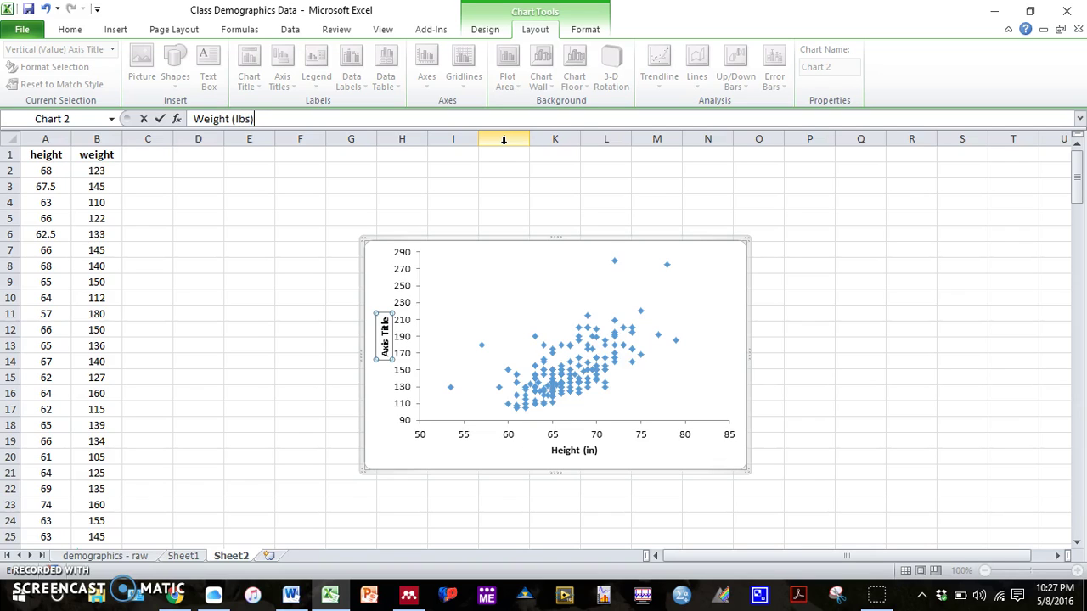
{"action": "key", "text": "Return"}
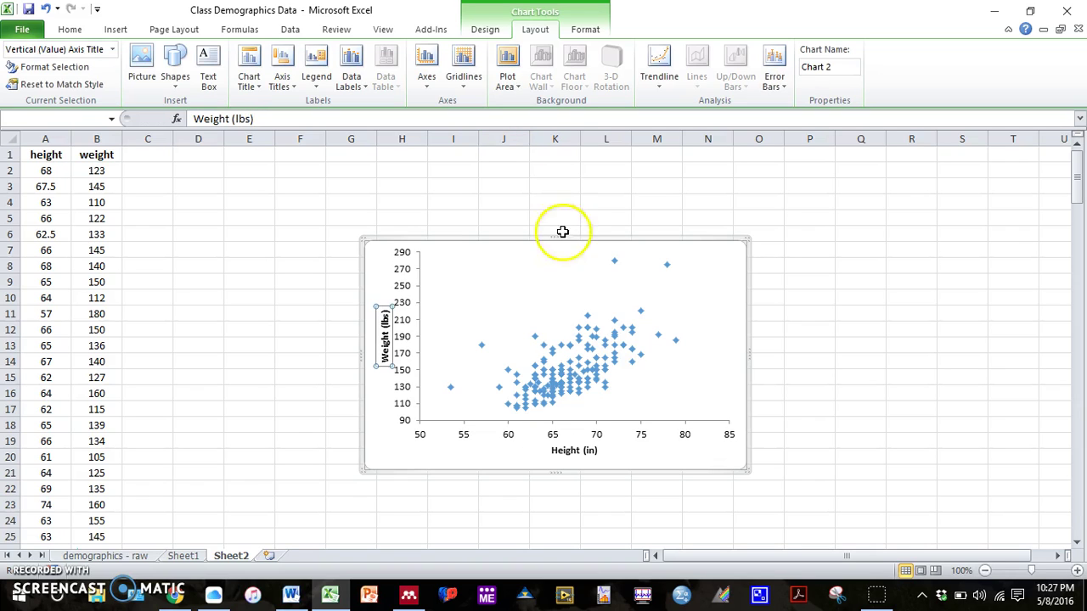
Add a centered overlay chart title and move it below the plot, at the chart's lower-left corner.
{"action": "left_click", "coordinate": [258, 85]}
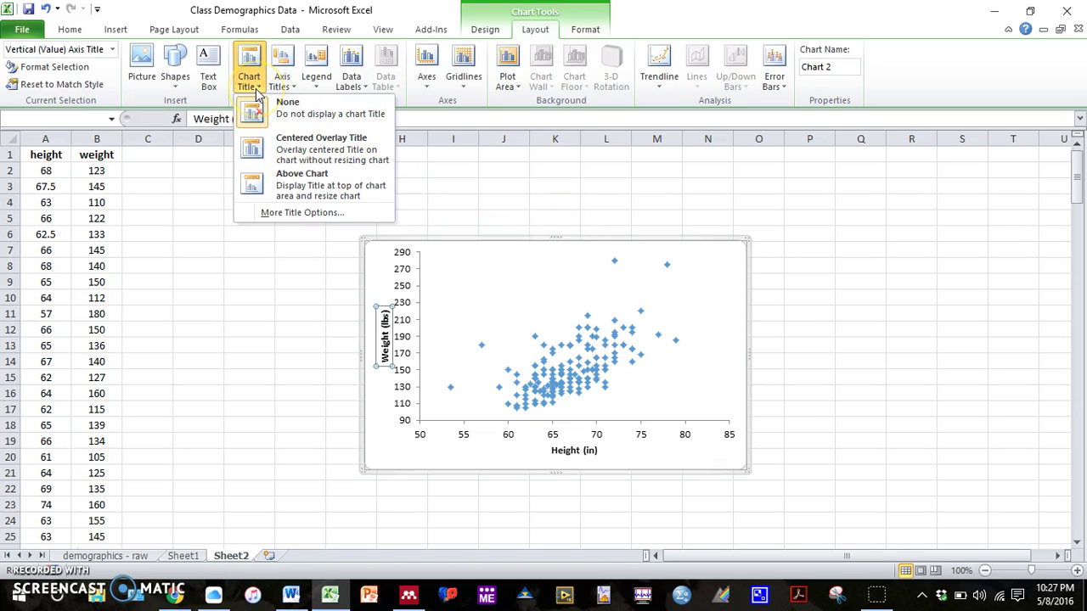
{"action": "left_click", "coordinate": [265, 146]}
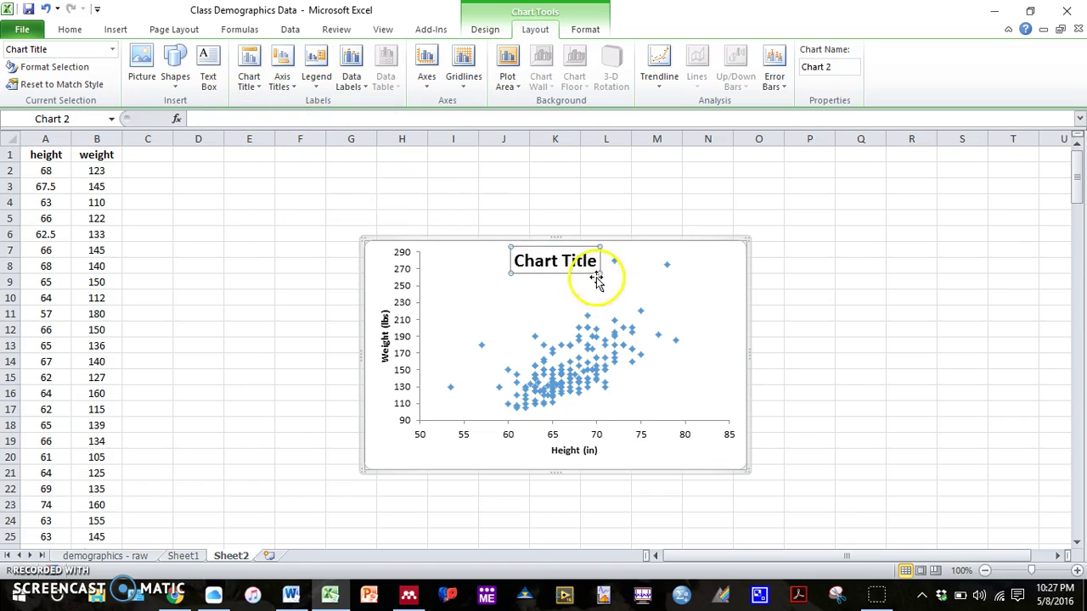
{"action": "left_click_drag", "start_coordinate": [567, 255], "coordinate": [461, 437]}
Shorten the scatter chart's plot area slightly from below and extend the chart's lower edge to make room for the title.
{"action": "left_click", "coordinate": [589, 413]}
{"action": "left_click", "coordinate": [599, 435]}
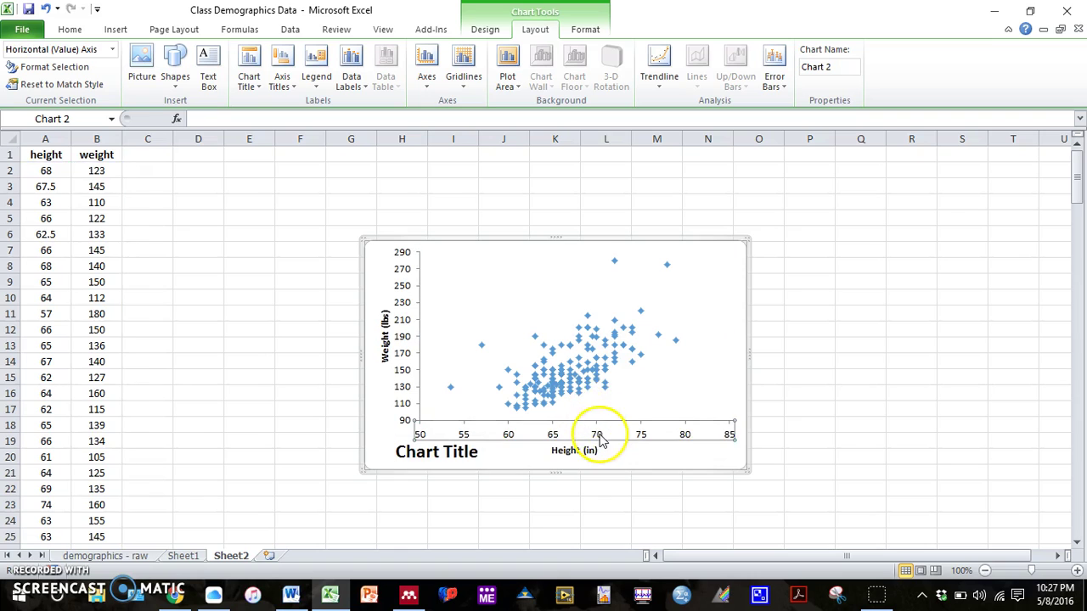
{"action": "left_click", "coordinate": [684, 394]}
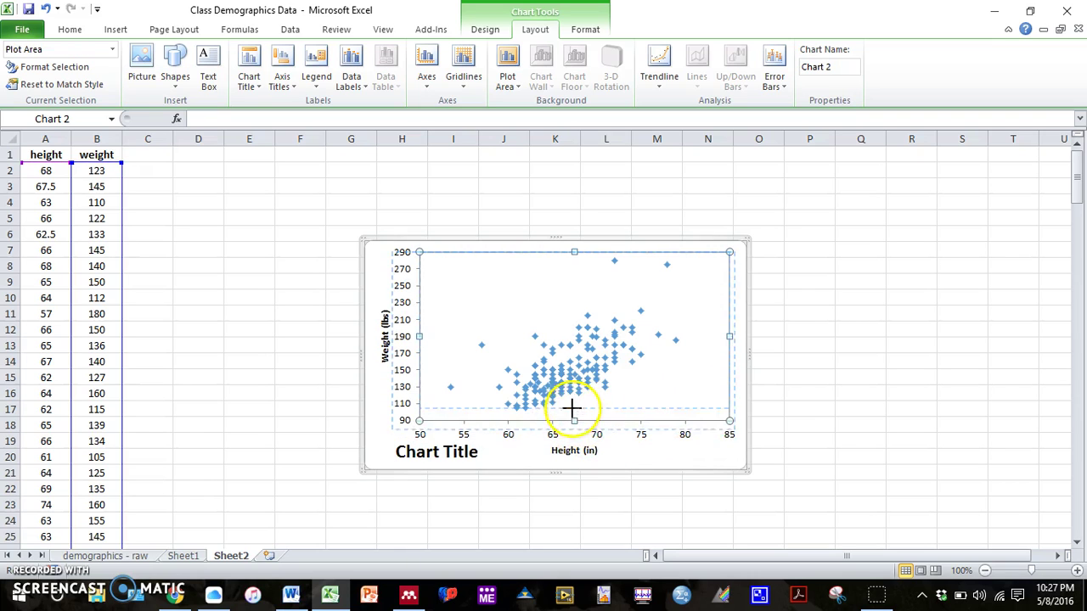
{"action": "left_click_drag", "start_coordinate": [570, 420], "coordinate": [571, 406]}
{"action": "left_click_drag", "start_coordinate": [555, 472], "coordinate": [555, 483]}
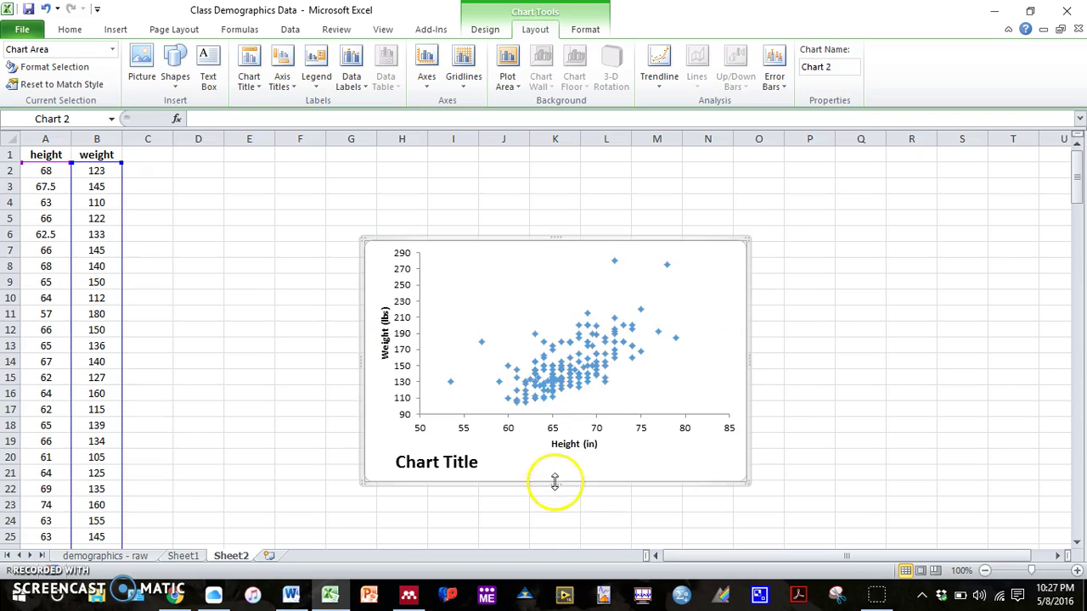
Set the scatter chart title's font size to 10.
{"action": "left_click", "coordinate": [71, 27]}
{"action": "left_click", "coordinate": [241, 55]}
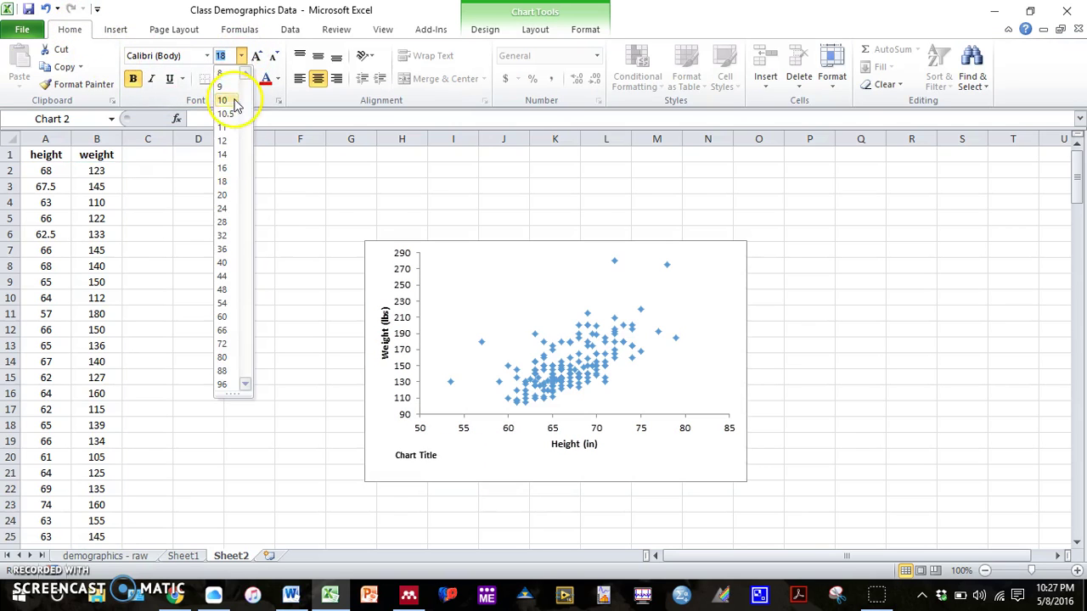
{"action": "left_click", "coordinate": [233, 107]}
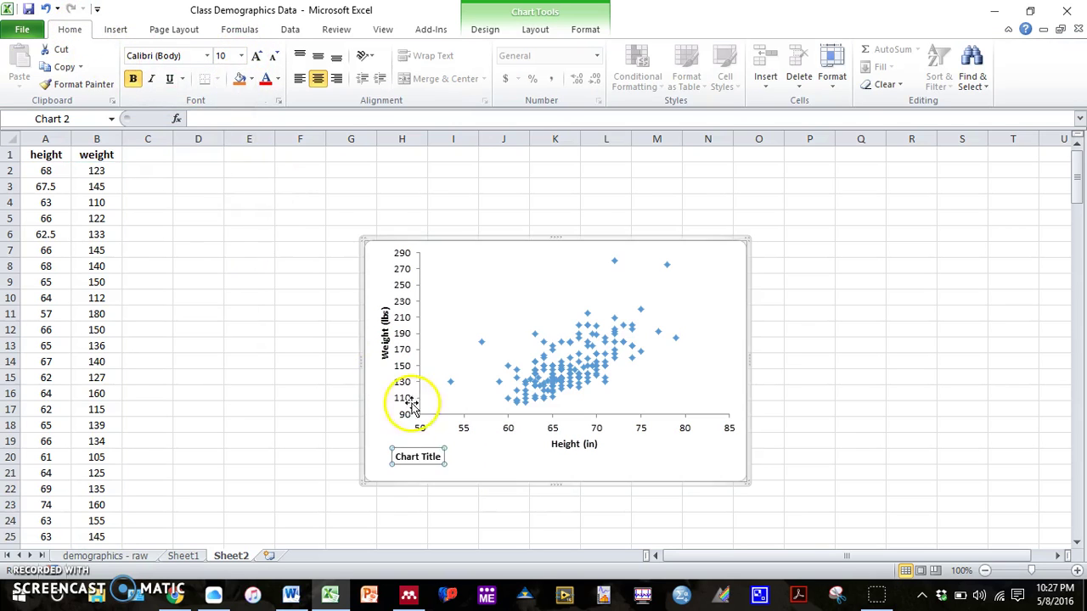
Change the chart title to "Figure 2: The Relationship Between Height and Weight" and center it beneath the horizontal axis title.
{"action": "triple_click", "coordinate": [433, 460]}
{"action": "type", "text": "Figure 2: The"}
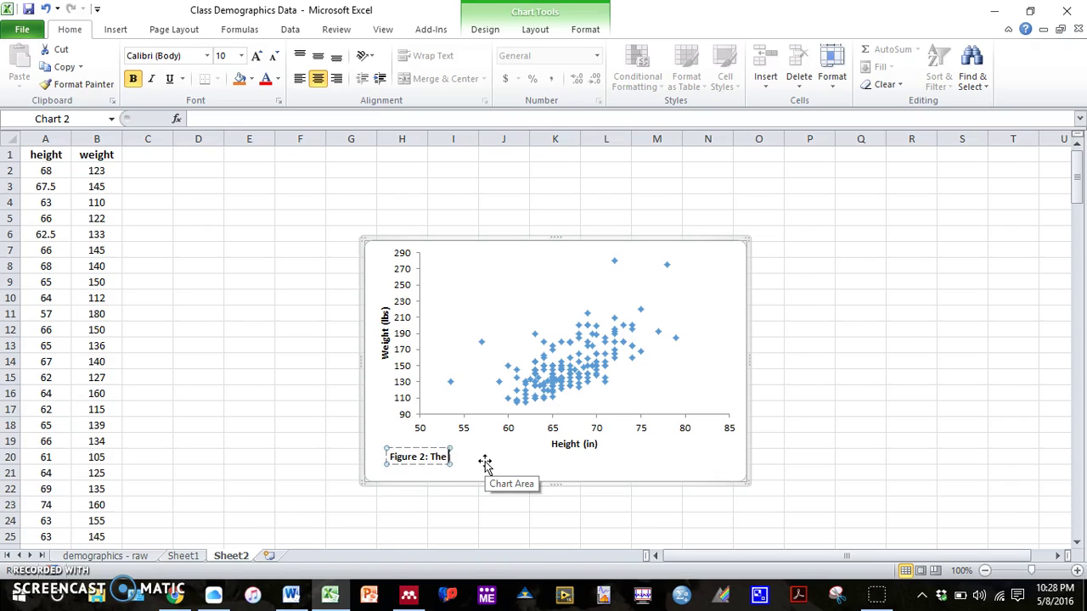
{"action": "type", "text": "ship B"}
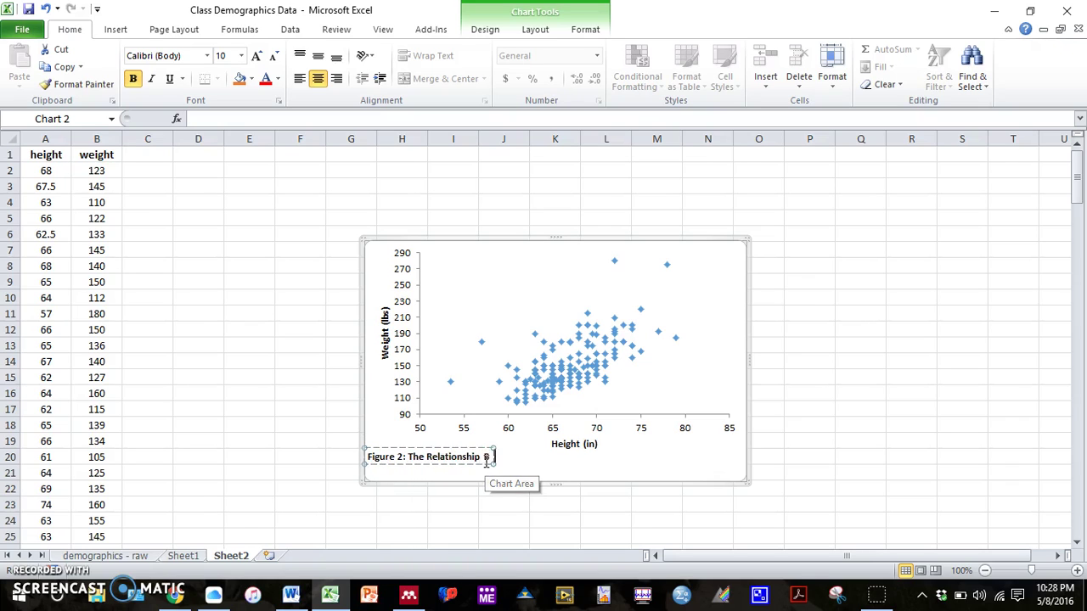
{"action": "type", "text": "etween Height "}
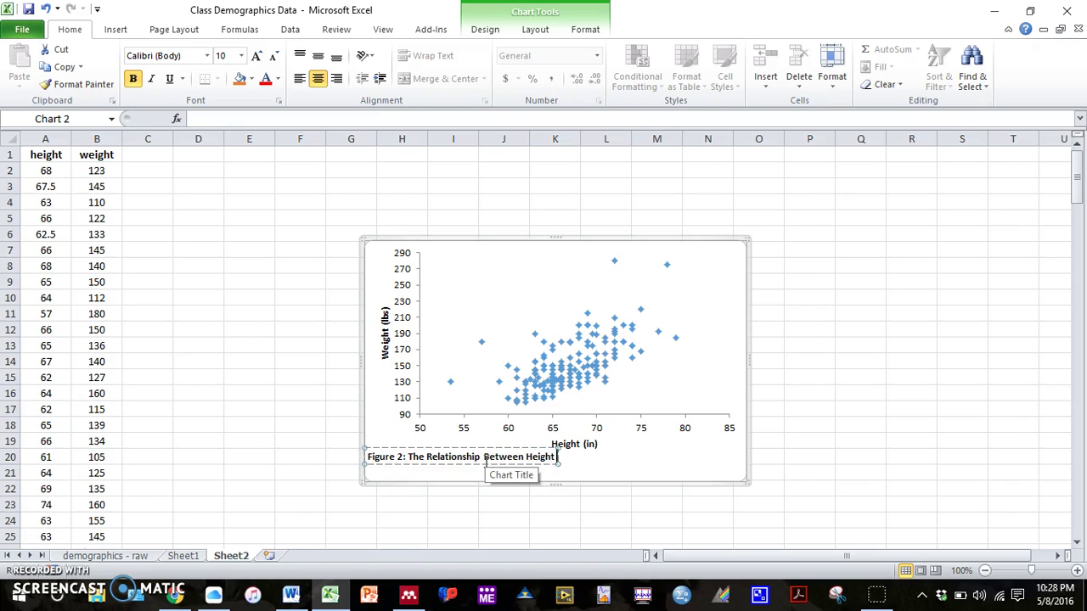
{"action": "type", "text": "and W"}
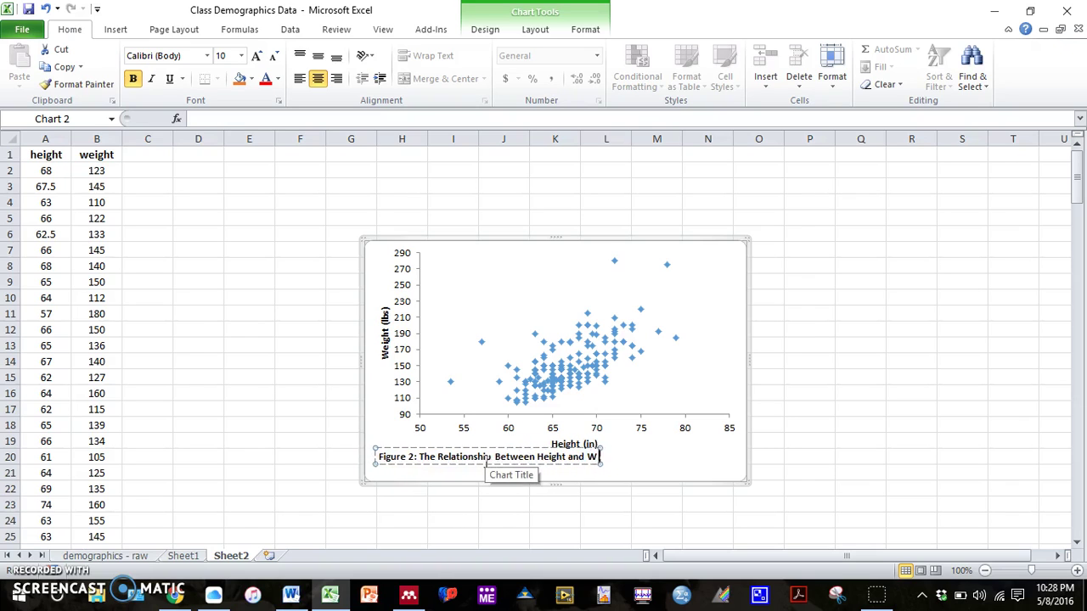
{"action": "type", "text": "eight"}
{"action": "left_click_drag", "start_coordinate": [466, 443], "coordinate": [518, 463]}
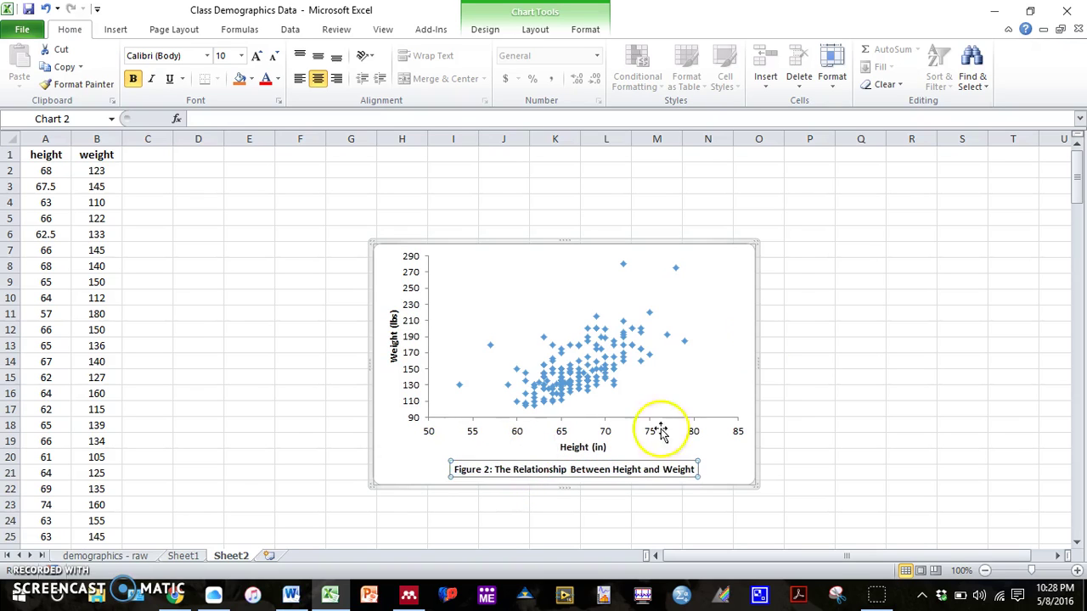
Copy the whole scatter chart and switch to the Word document.
{"action": "left_click", "coordinate": [768, 284]}
{"action": "left_click", "coordinate": [753, 281]}
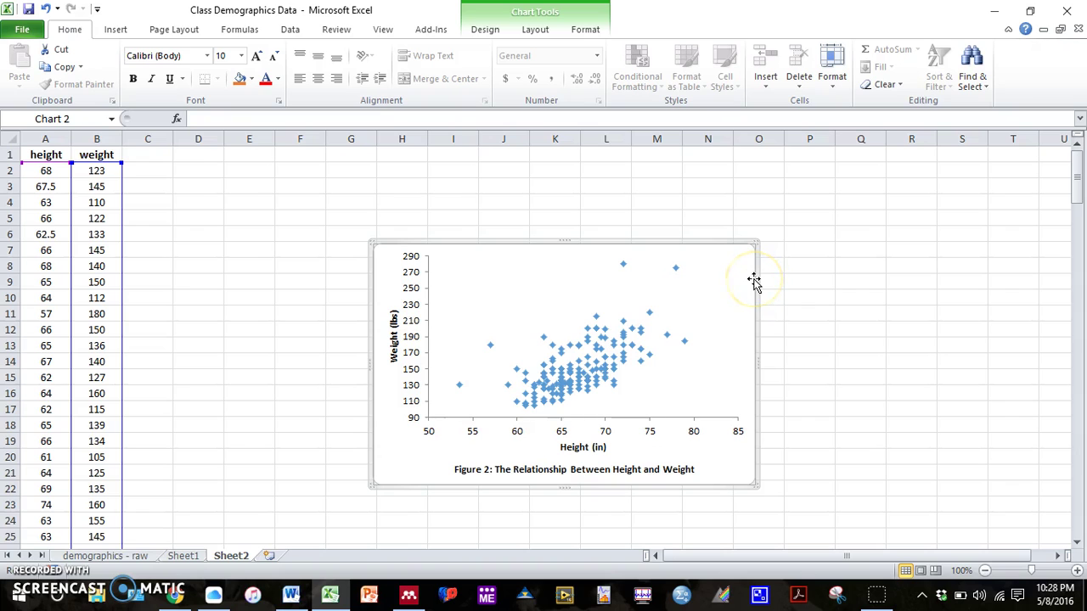
{"action": "right_click", "coordinate": [754, 279]}
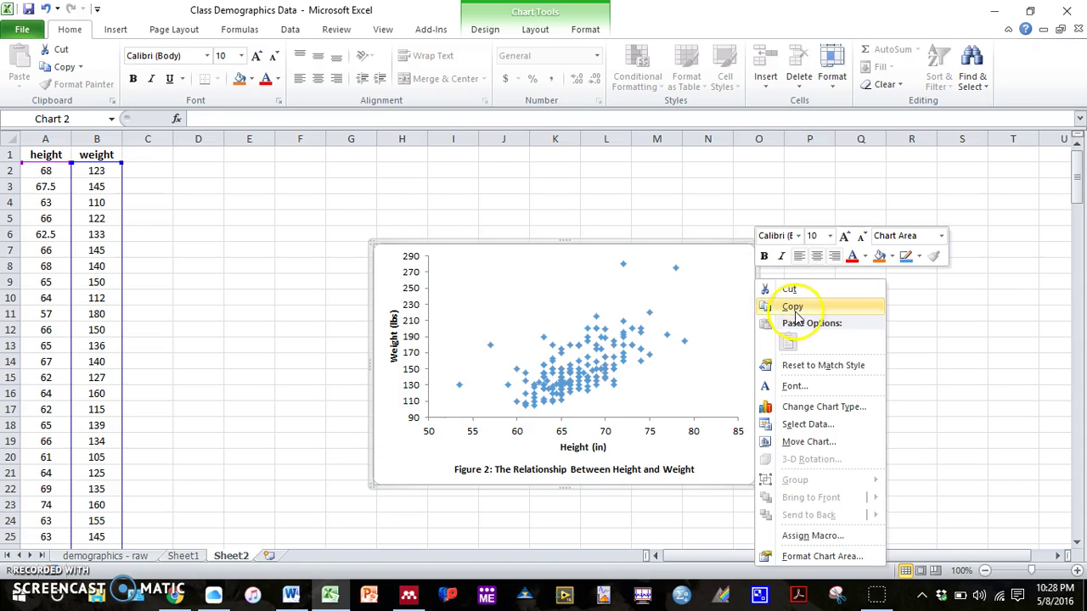
{"action": "left_click", "coordinate": [790, 304]}
{"action": "left_click", "coordinate": [291, 595]}
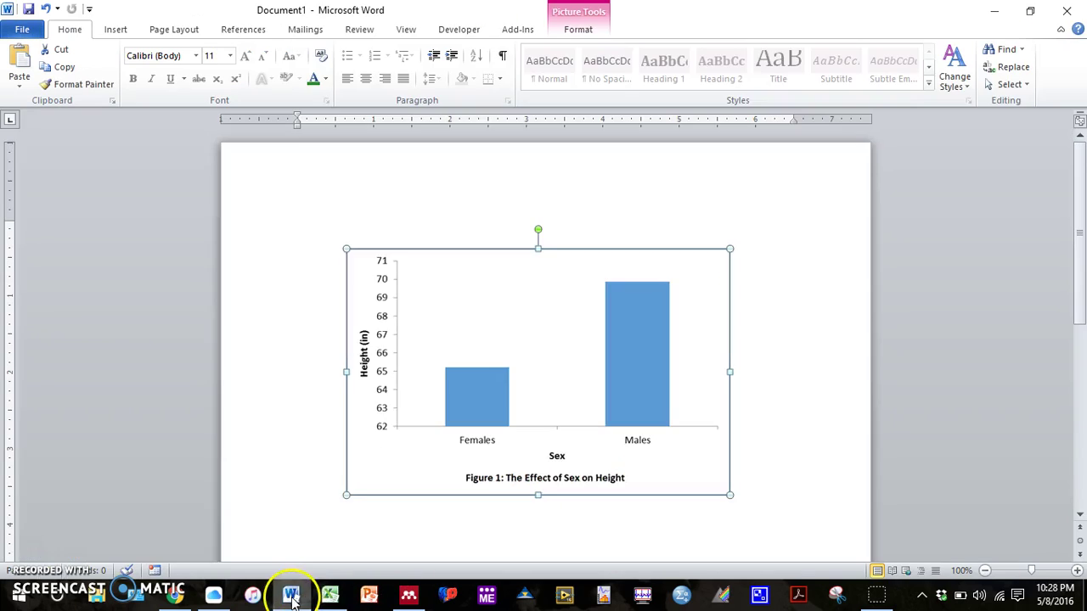
Paste the copied scatter chart into the document as a picture.
{"action": "scroll", "coordinate": [348, 490], "scroll_direction": "down", "scroll_amount": 5}
{"action": "scroll", "coordinate": [390, 341], "scroll_direction": "up", "scroll_amount": 5}
{"action": "left_click", "coordinate": [393, 316]}
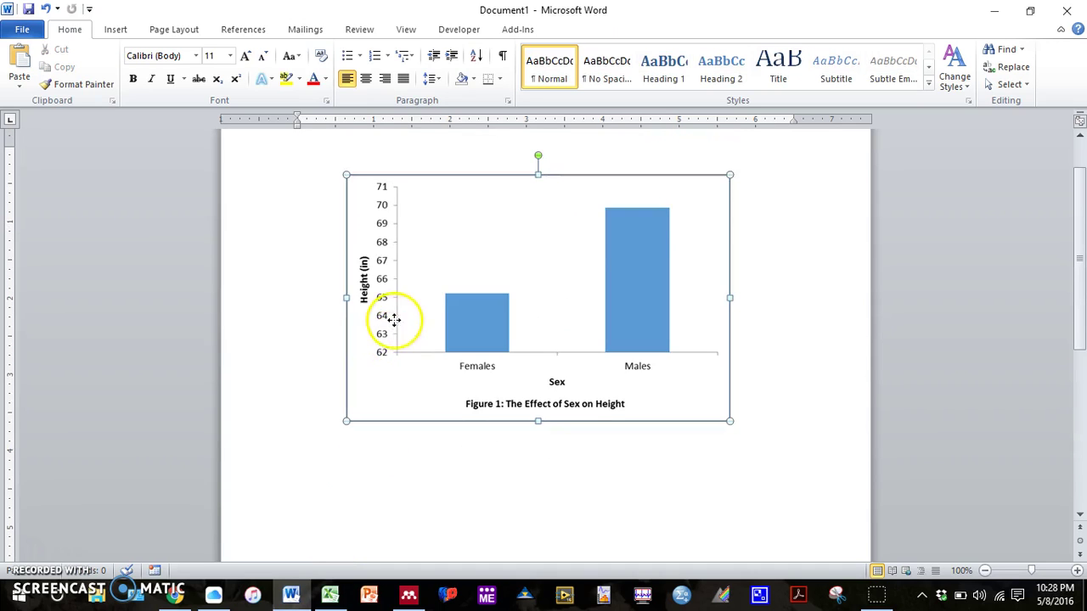
{"action": "scroll", "coordinate": [391, 289], "scroll_direction": "down", "scroll_amount": 2}
{"action": "left_click", "coordinate": [410, 388]}
{"action": "right_click", "coordinate": [410, 388]}
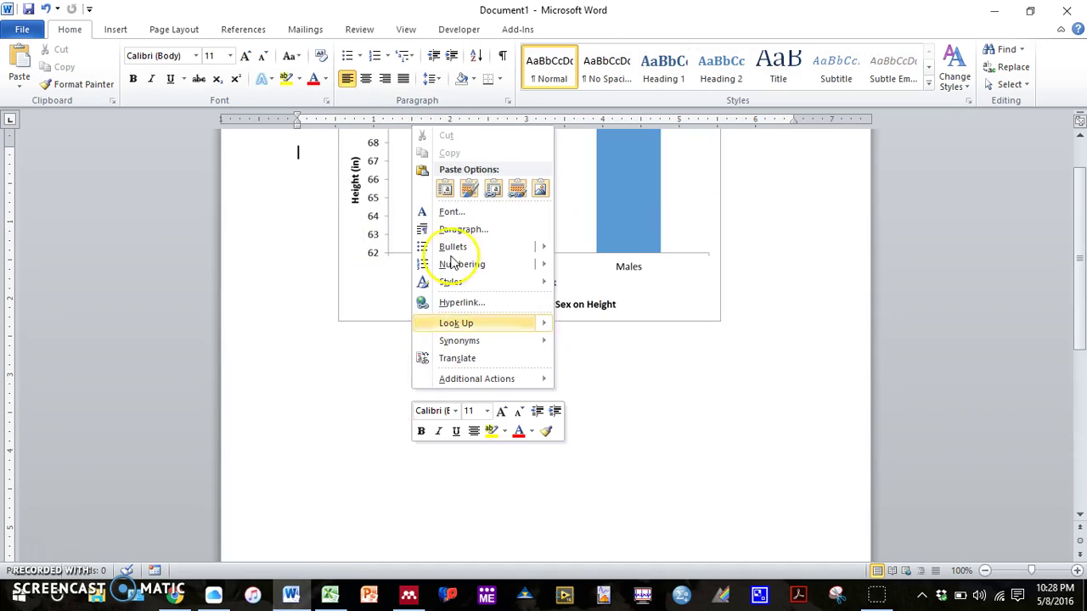
{"action": "left_click", "coordinate": [543, 188]}
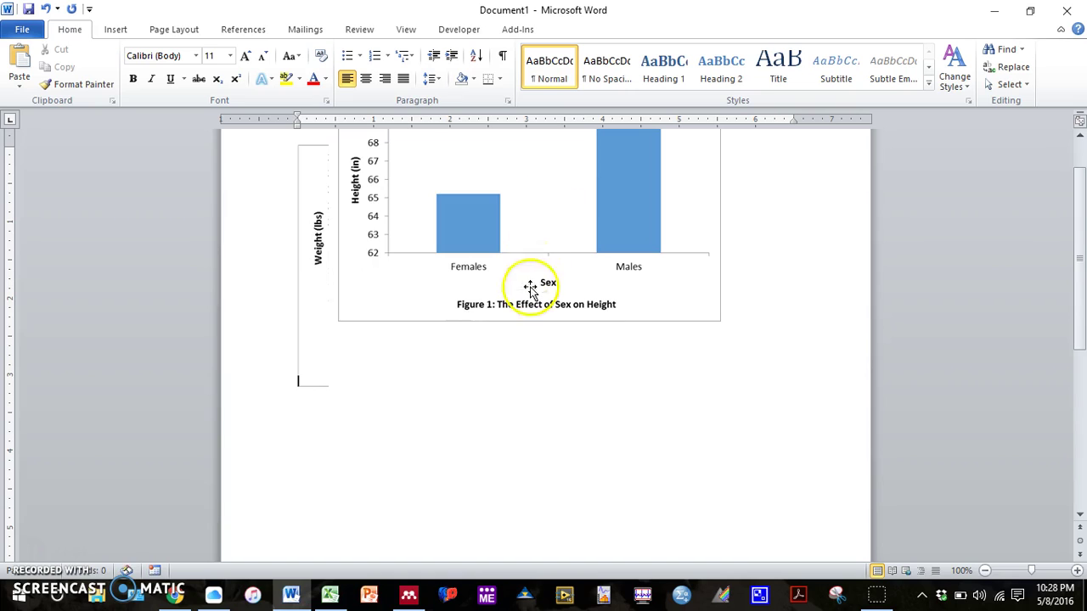
Set the scatter chart picture's text wrapping to Square and move it below the Figure 1 chart, aligned with it.
{"action": "left_click", "coordinate": [318, 245]}
{"action": "right_click", "coordinate": [317, 246]}
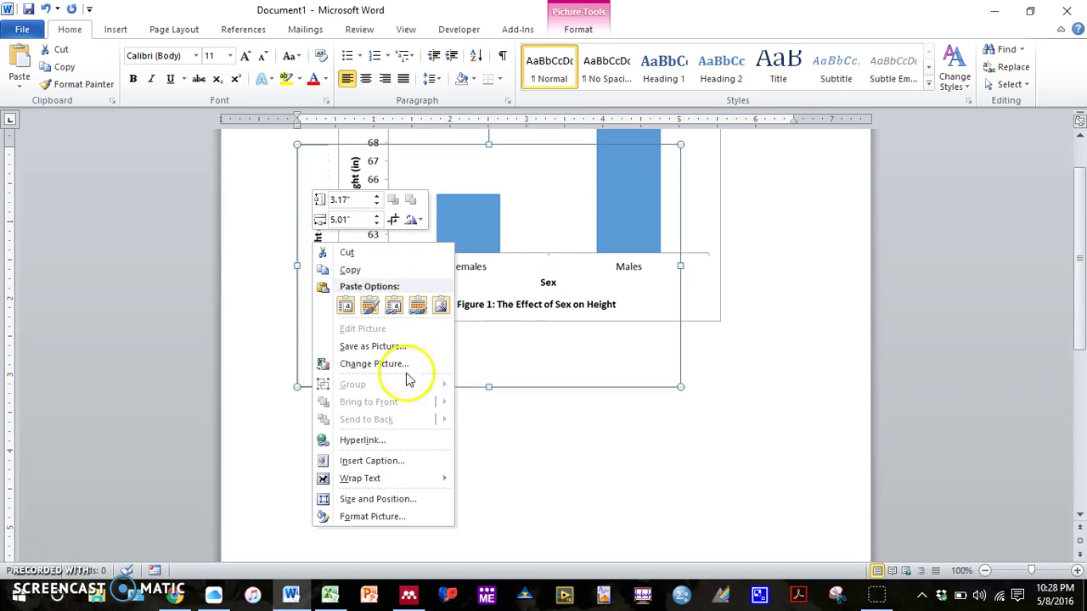
{"action": "mouse_move", "coordinate": [417, 477]}
{"action": "left_click", "coordinate": [494, 429]}
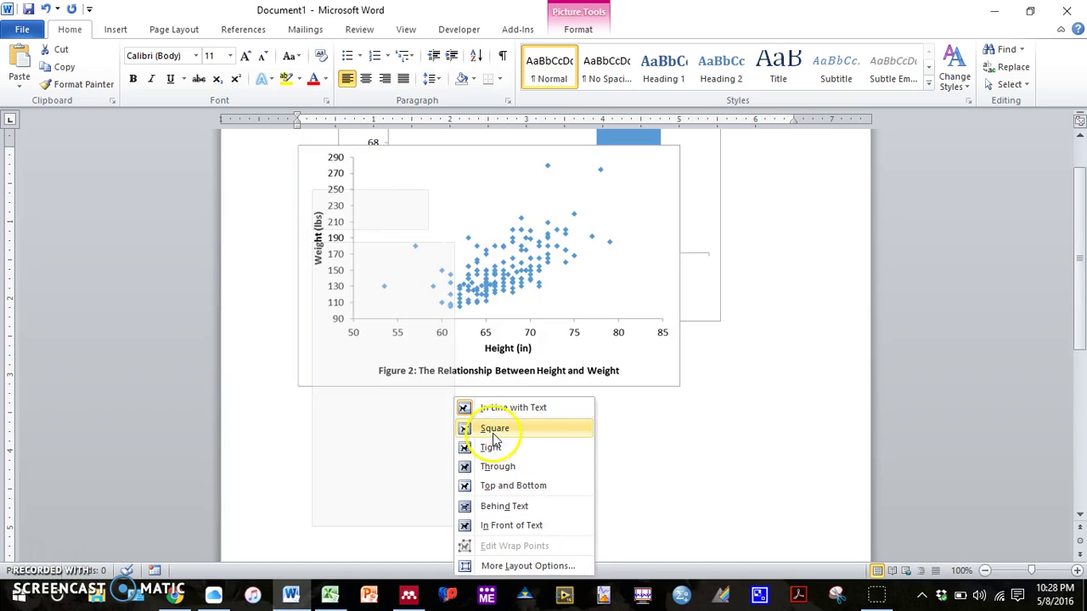
{"action": "left_click_drag", "start_coordinate": [346, 414], "coordinate": [351, 532]}
{"action": "scroll", "coordinate": [438, 432], "scroll_direction": "down", "scroll_amount": 5}
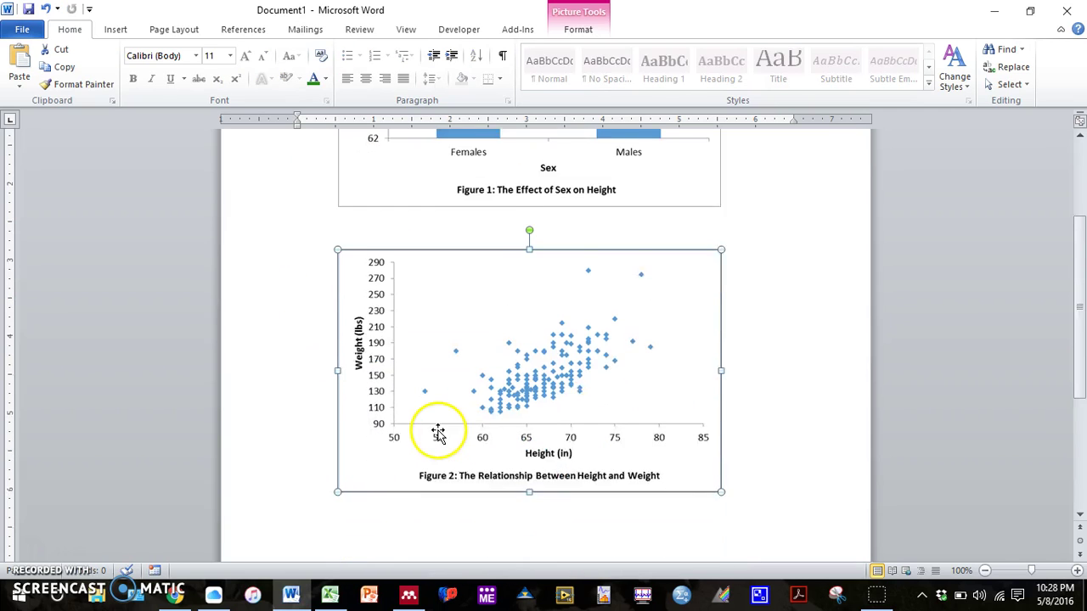
Review both figures in the document, then switch to Excel and examine the raw demographics data and the charts on Sheet1 and Sheet2.
{"action": "scroll", "coordinate": [438, 431], "scroll_direction": "up", "scroll_amount": 6}
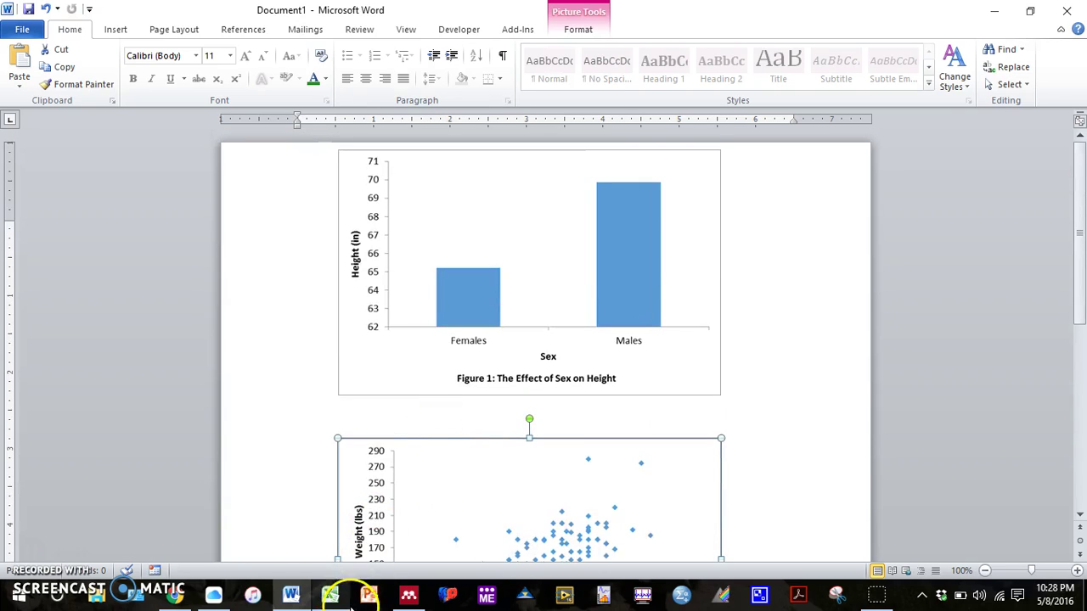
{"action": "mouse_move", "coordinate": [338, 605]}
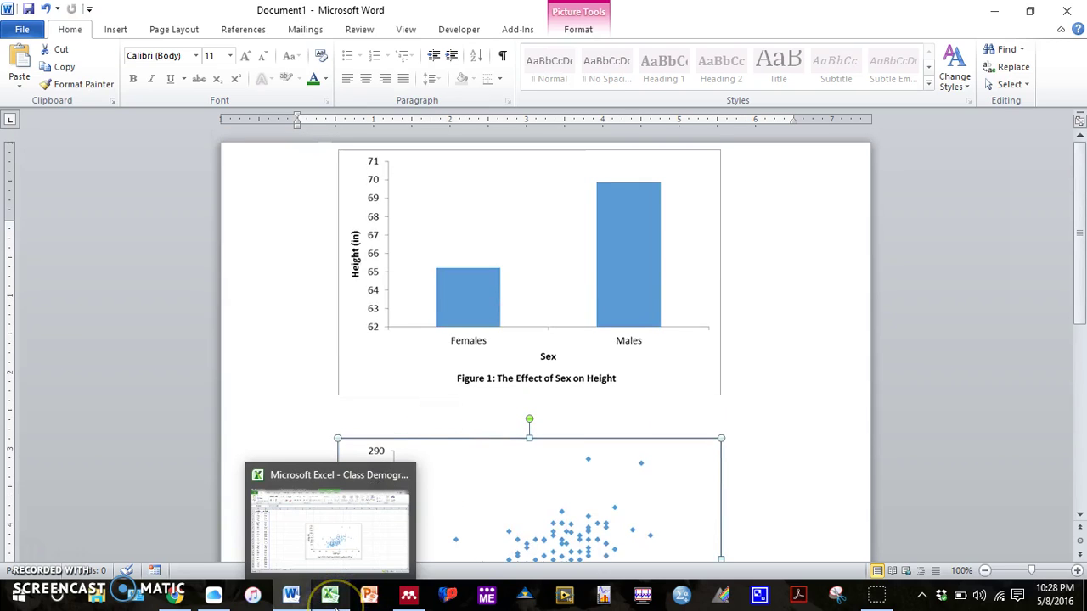
{"action": "left_click", "coordinate": [335, 606]}
{"action": "left_click", "coordinate": [249, 409]}
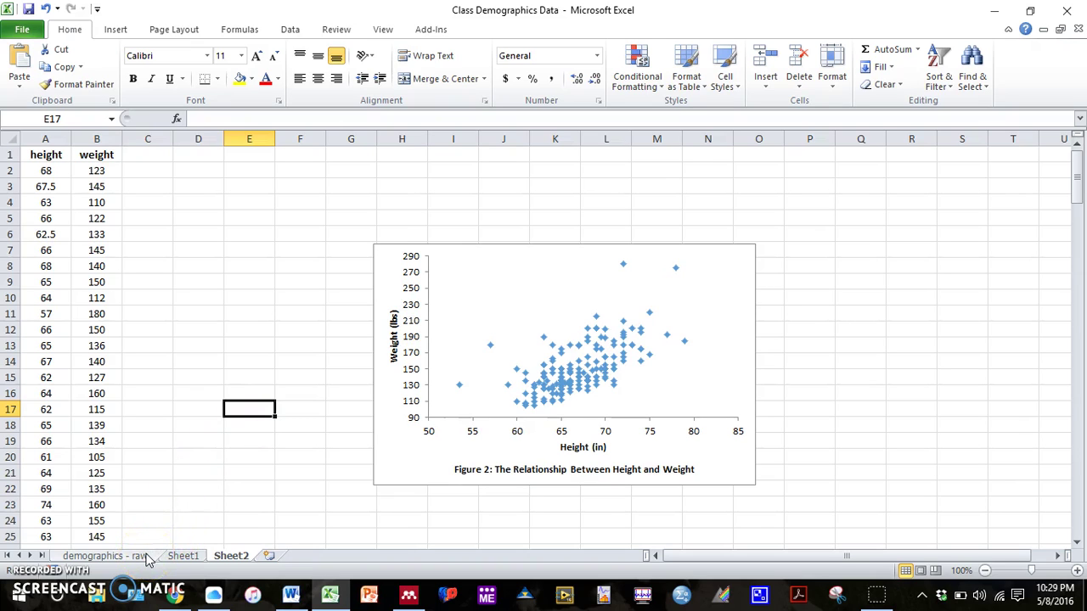
{"action": "left_click", "coordinate": [104, 556]}
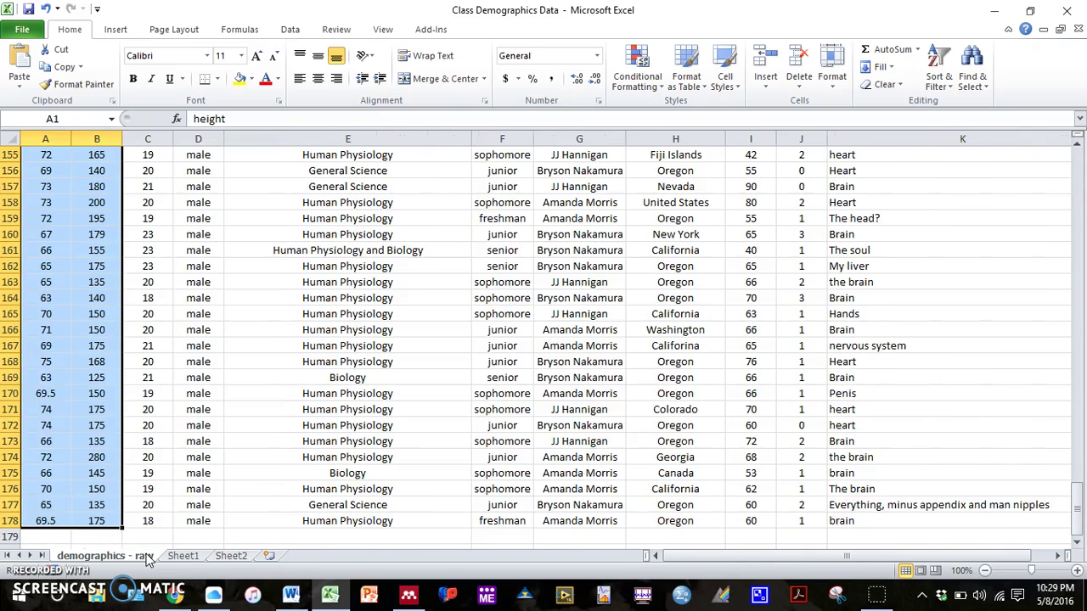
{"action": "scroll", "coordinate": [212, 384], "scroll_direction": "up", "scroll_amount": 19}
{"action": "scroll", "coordinate": [212, 384], "scroll_direction": "up", "scroll_amount": 20}
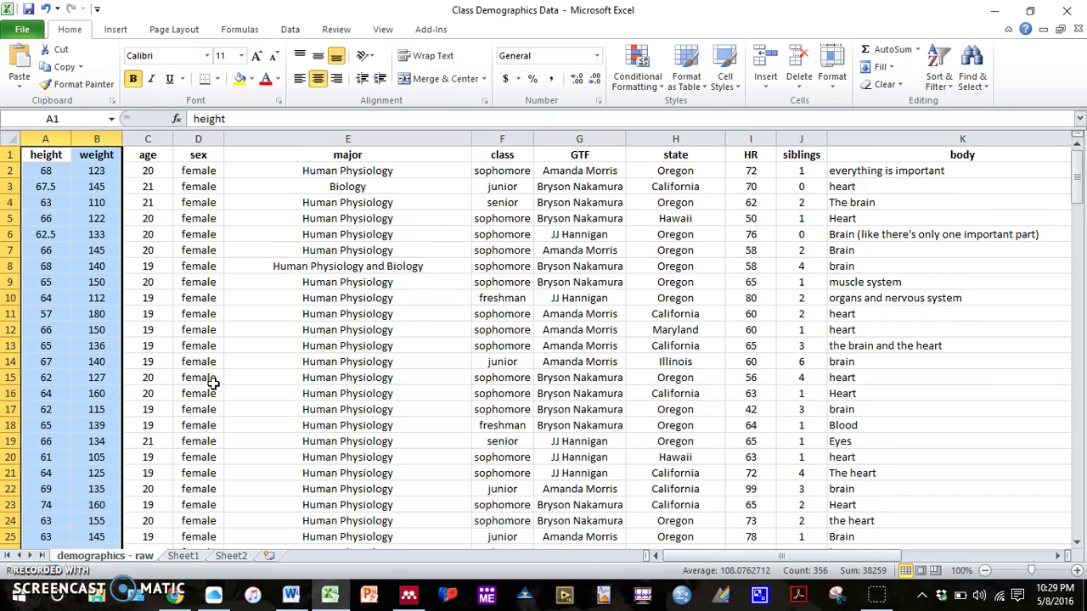
{"action": "left_click", "coordinate": [213, 384]}
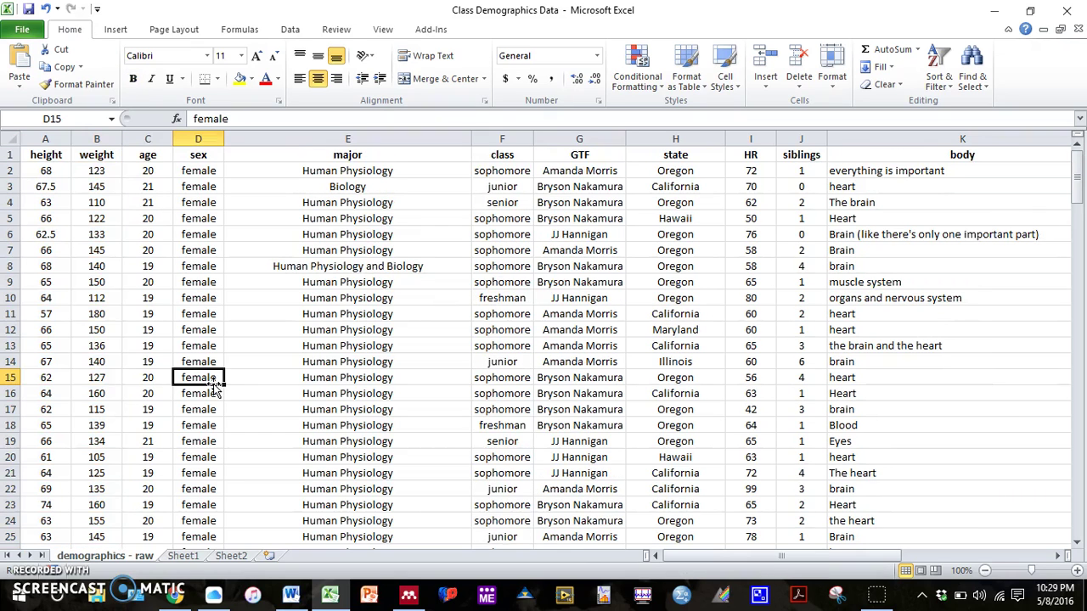
{"action": "left_click", "coordinate": [188, 557]}
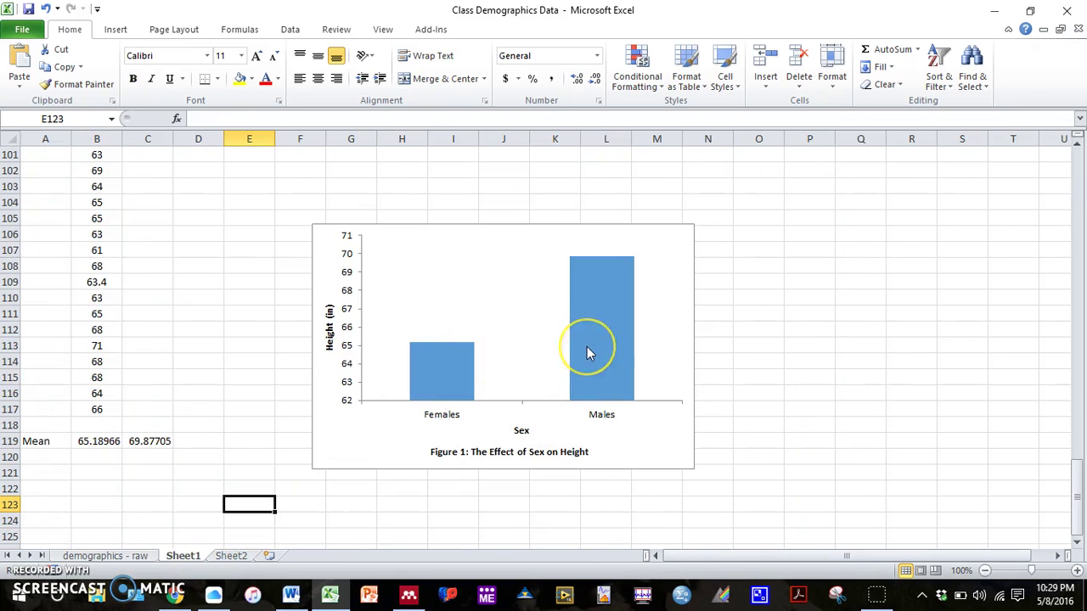
{"action": "mouse_move", "coordinate": [587, 353]}
{"action": "left_click", "coordinate": [241, 556]}
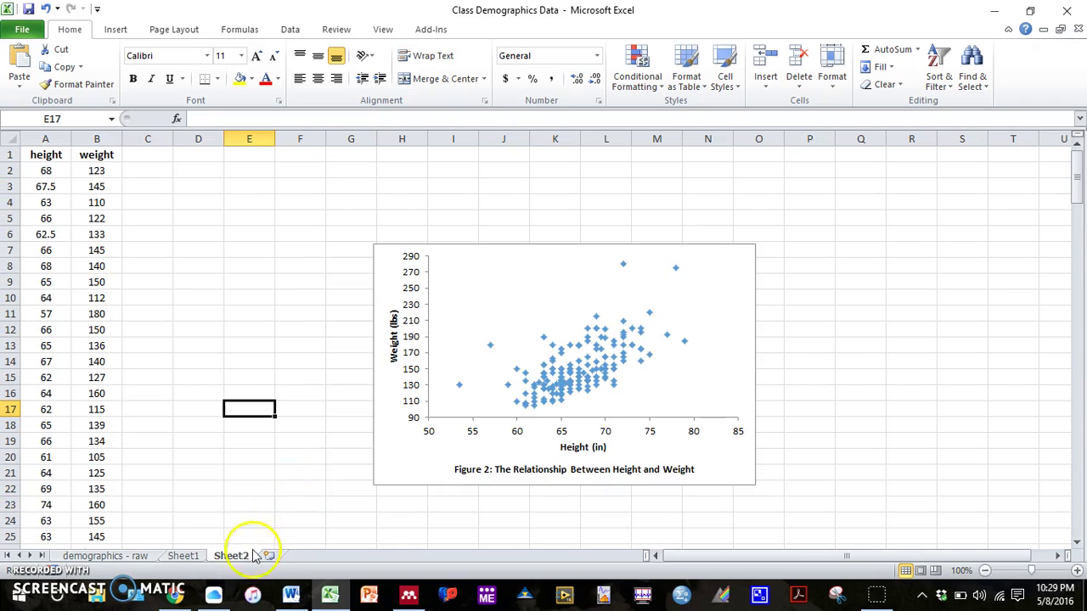